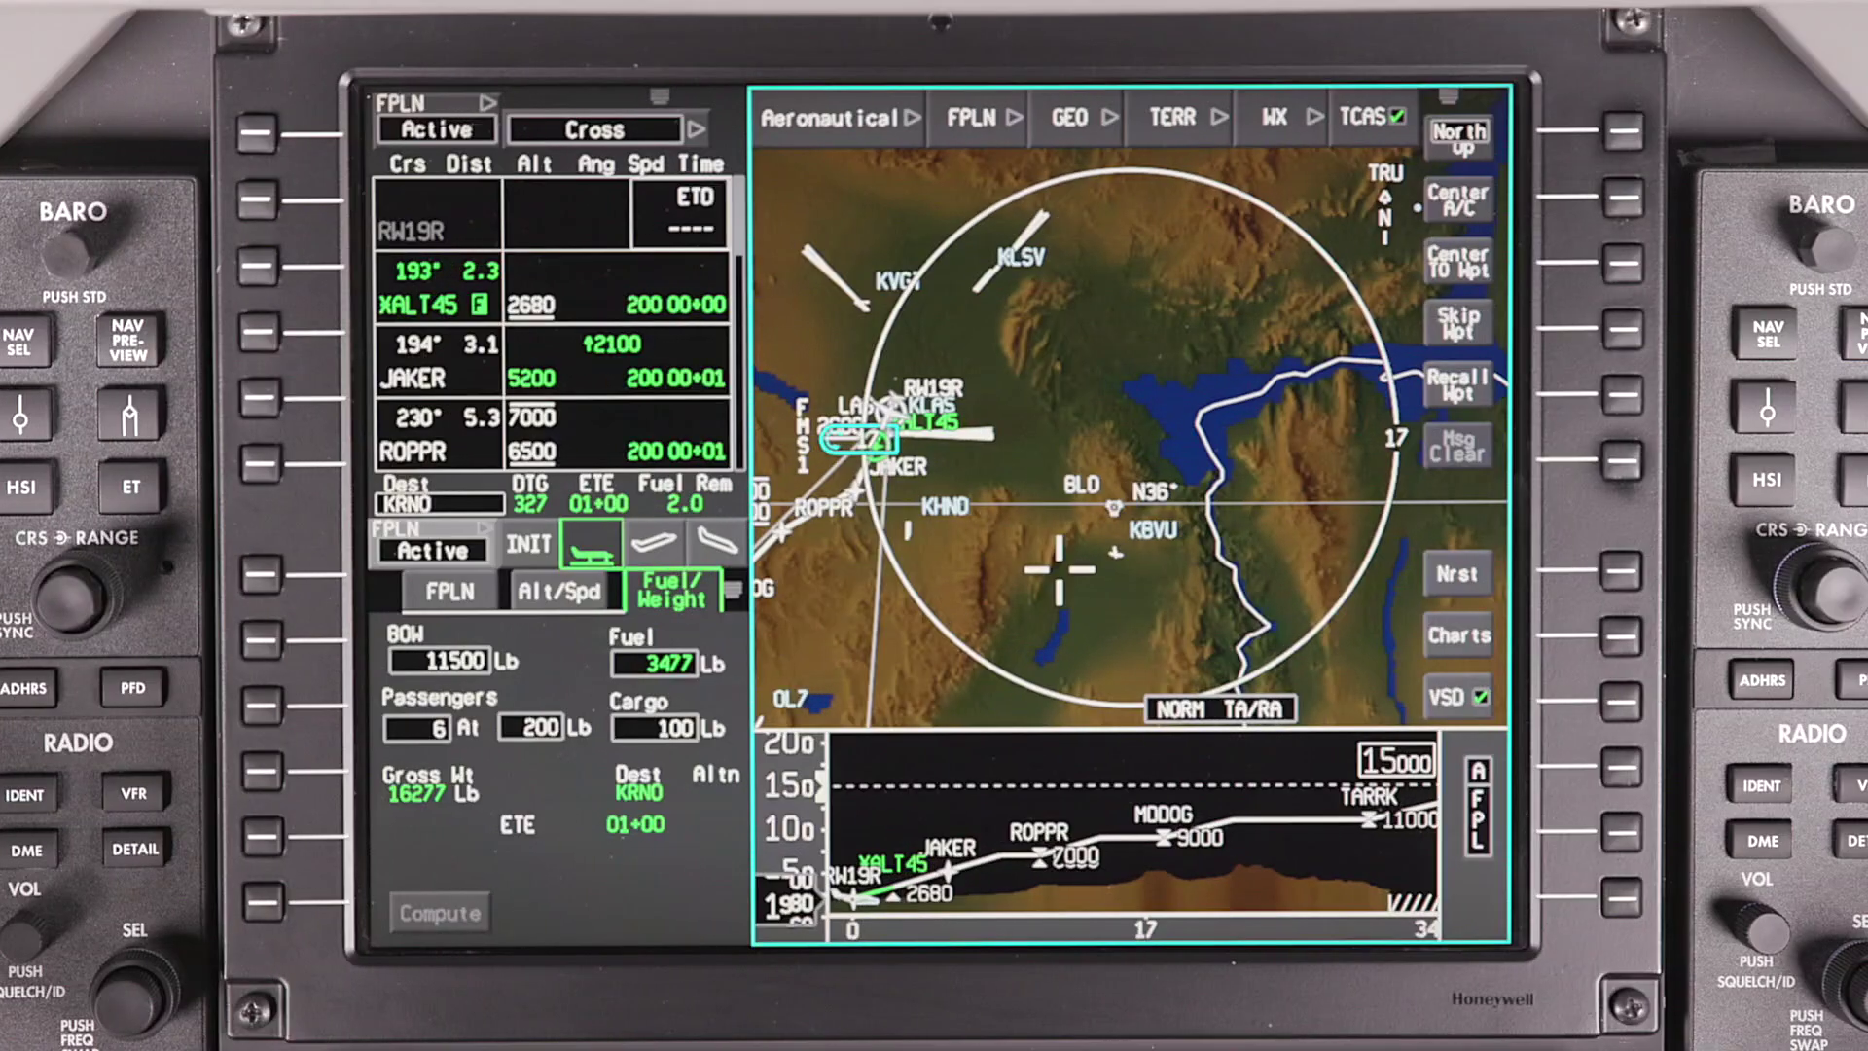
Step: Review the Boulder City (BLD) VORTAC's Data Base info, then close the Show Info window
left_click(1109, 501)
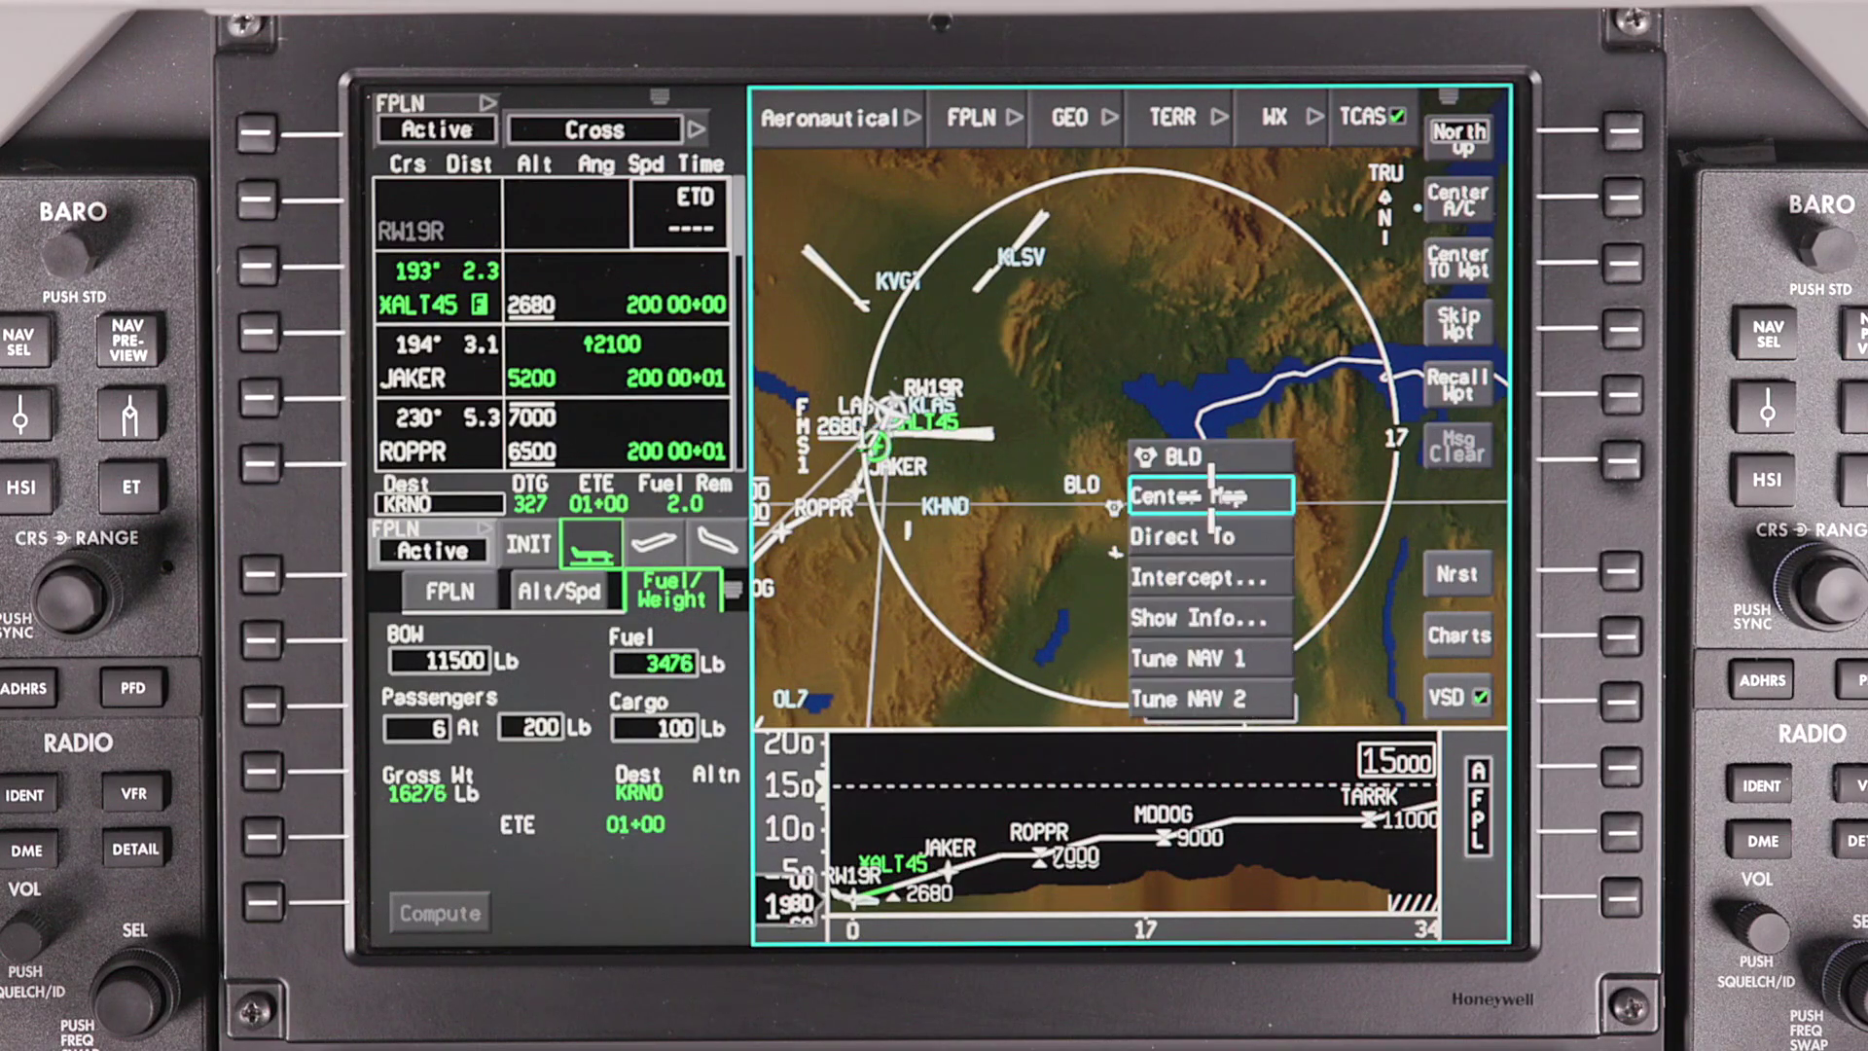
left_click(1265, 613)
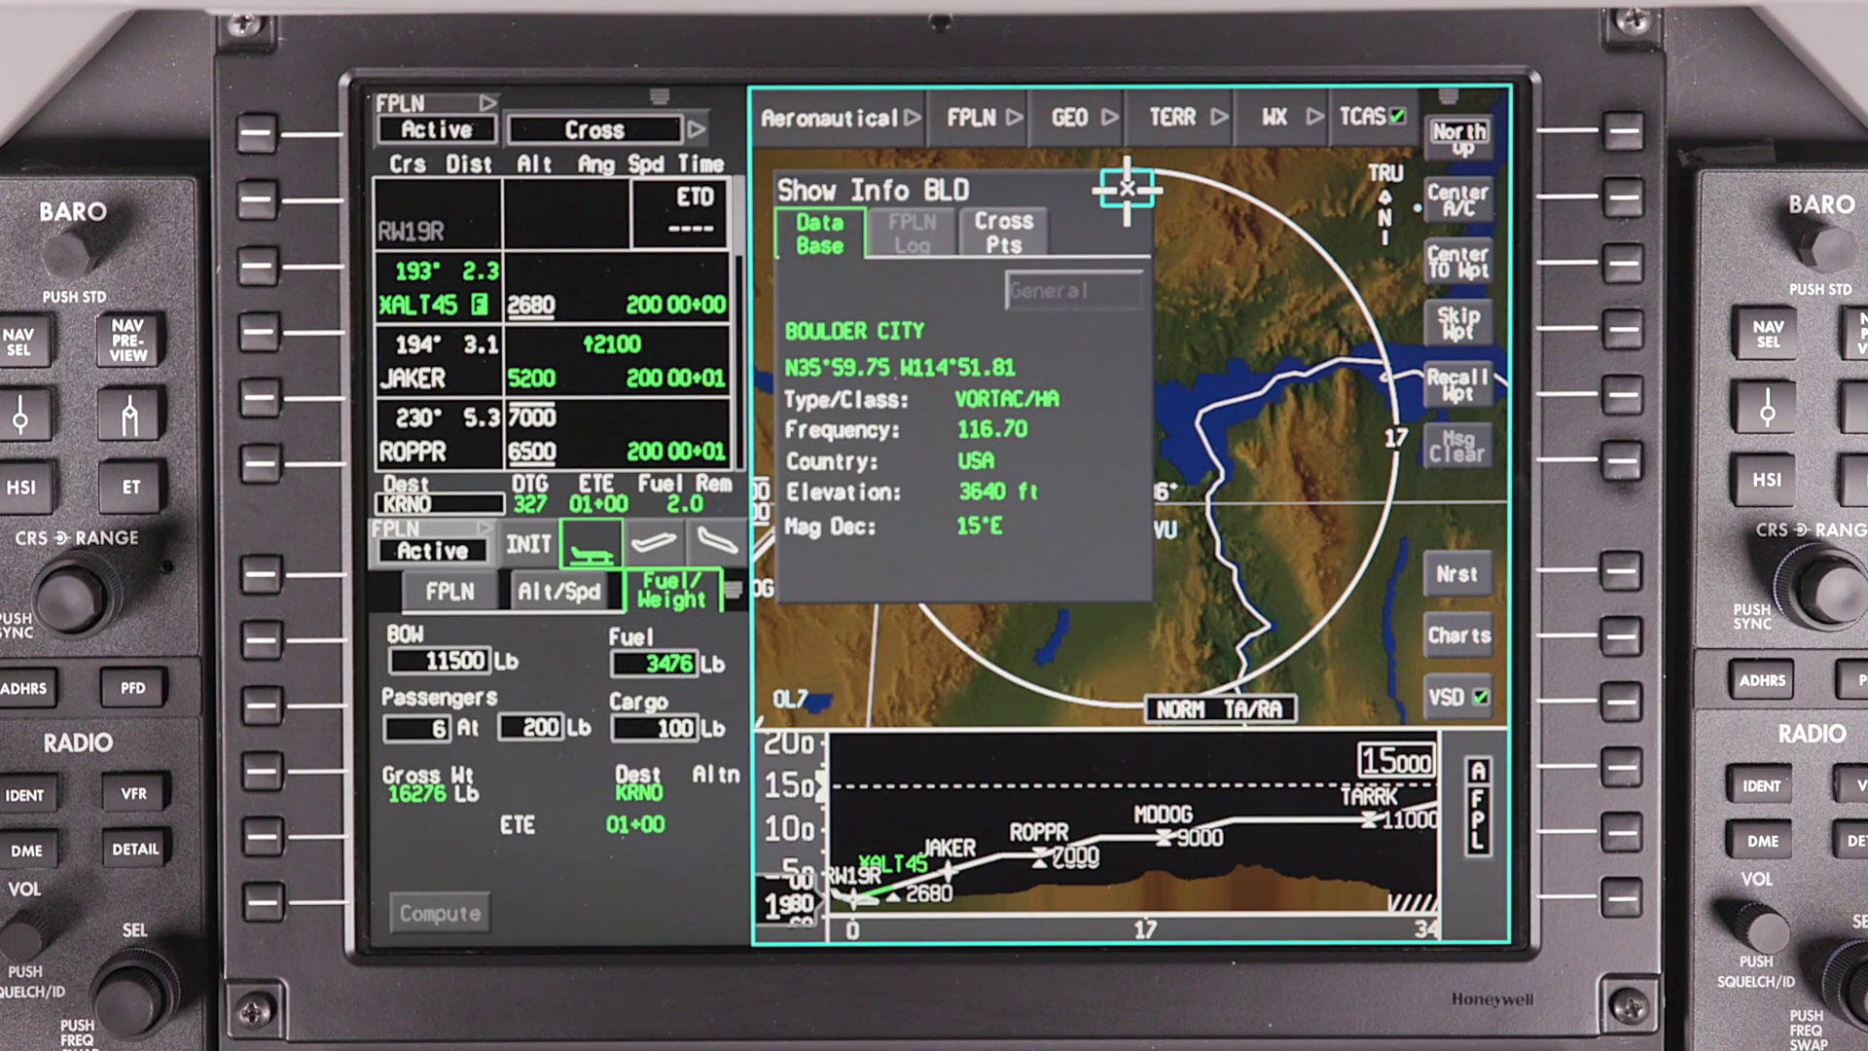
left_click(1127, 188)
left_click(1115, 505)
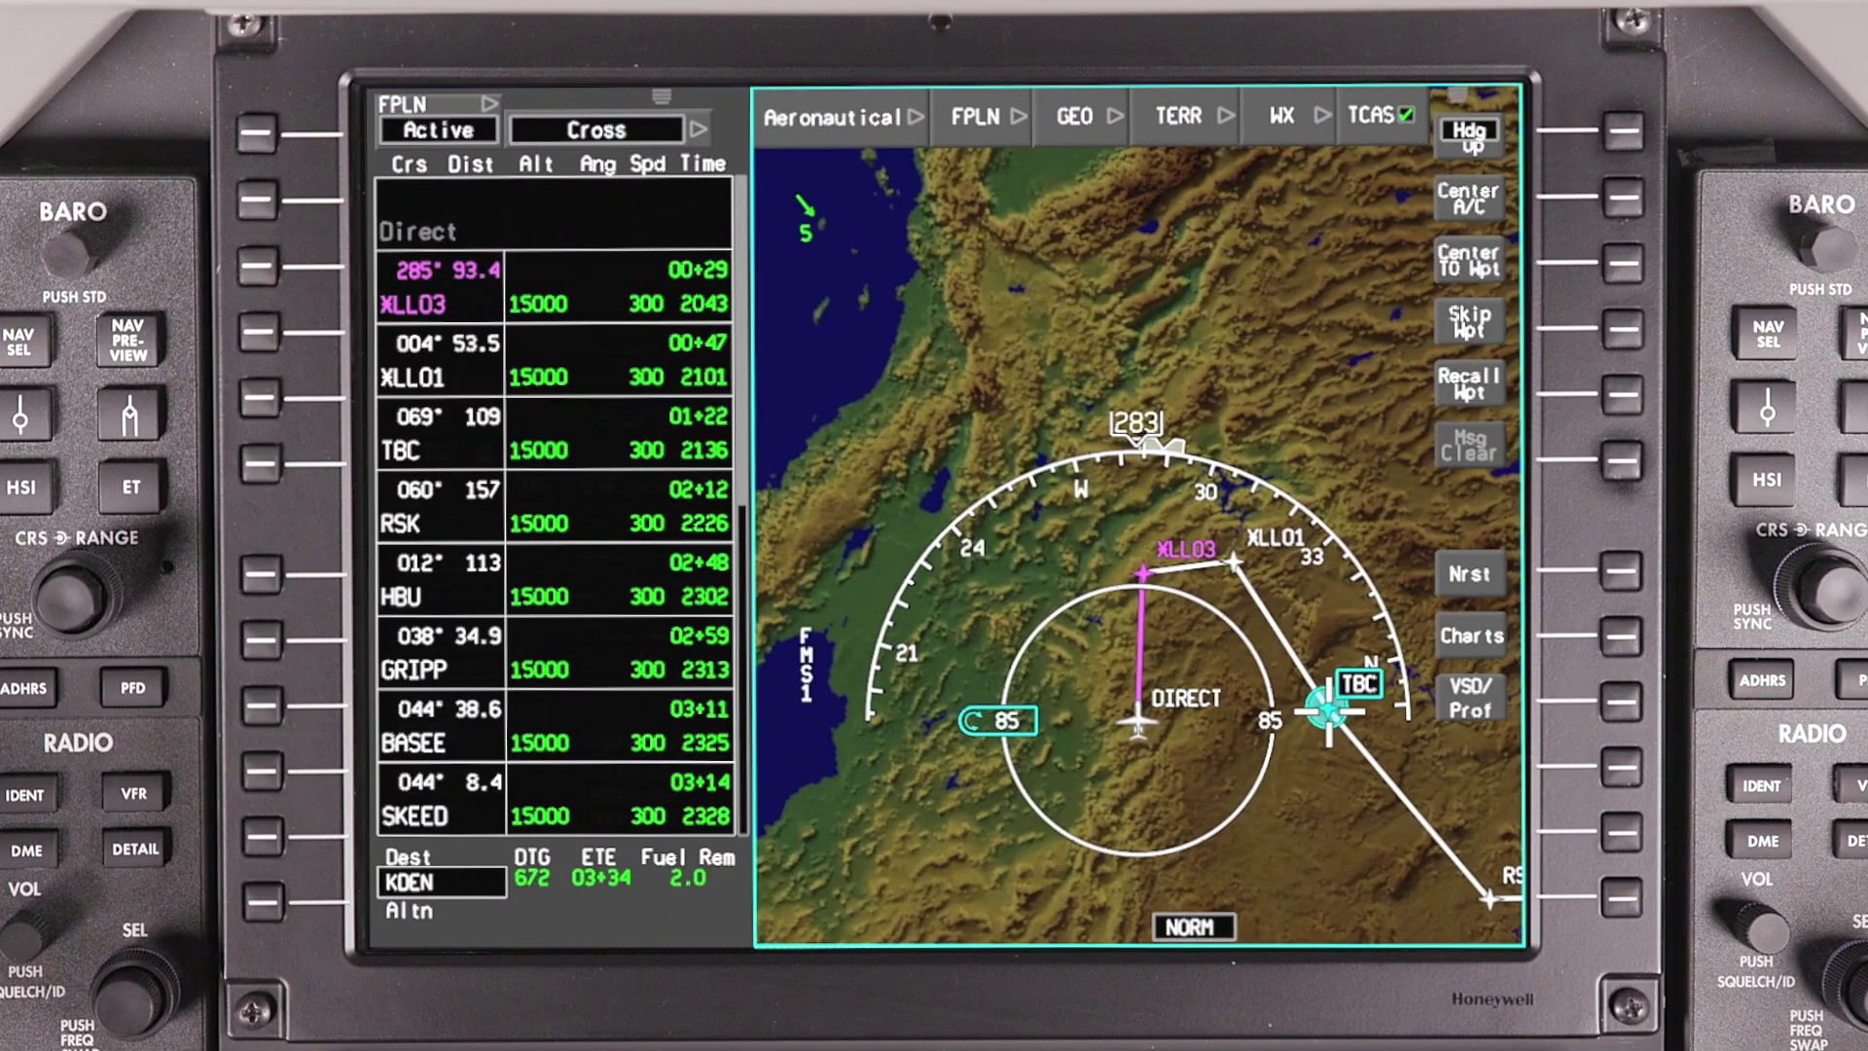
Step: Send the aircraft Direct To waypoint TBC from its map menu
left_click(1329, 714)
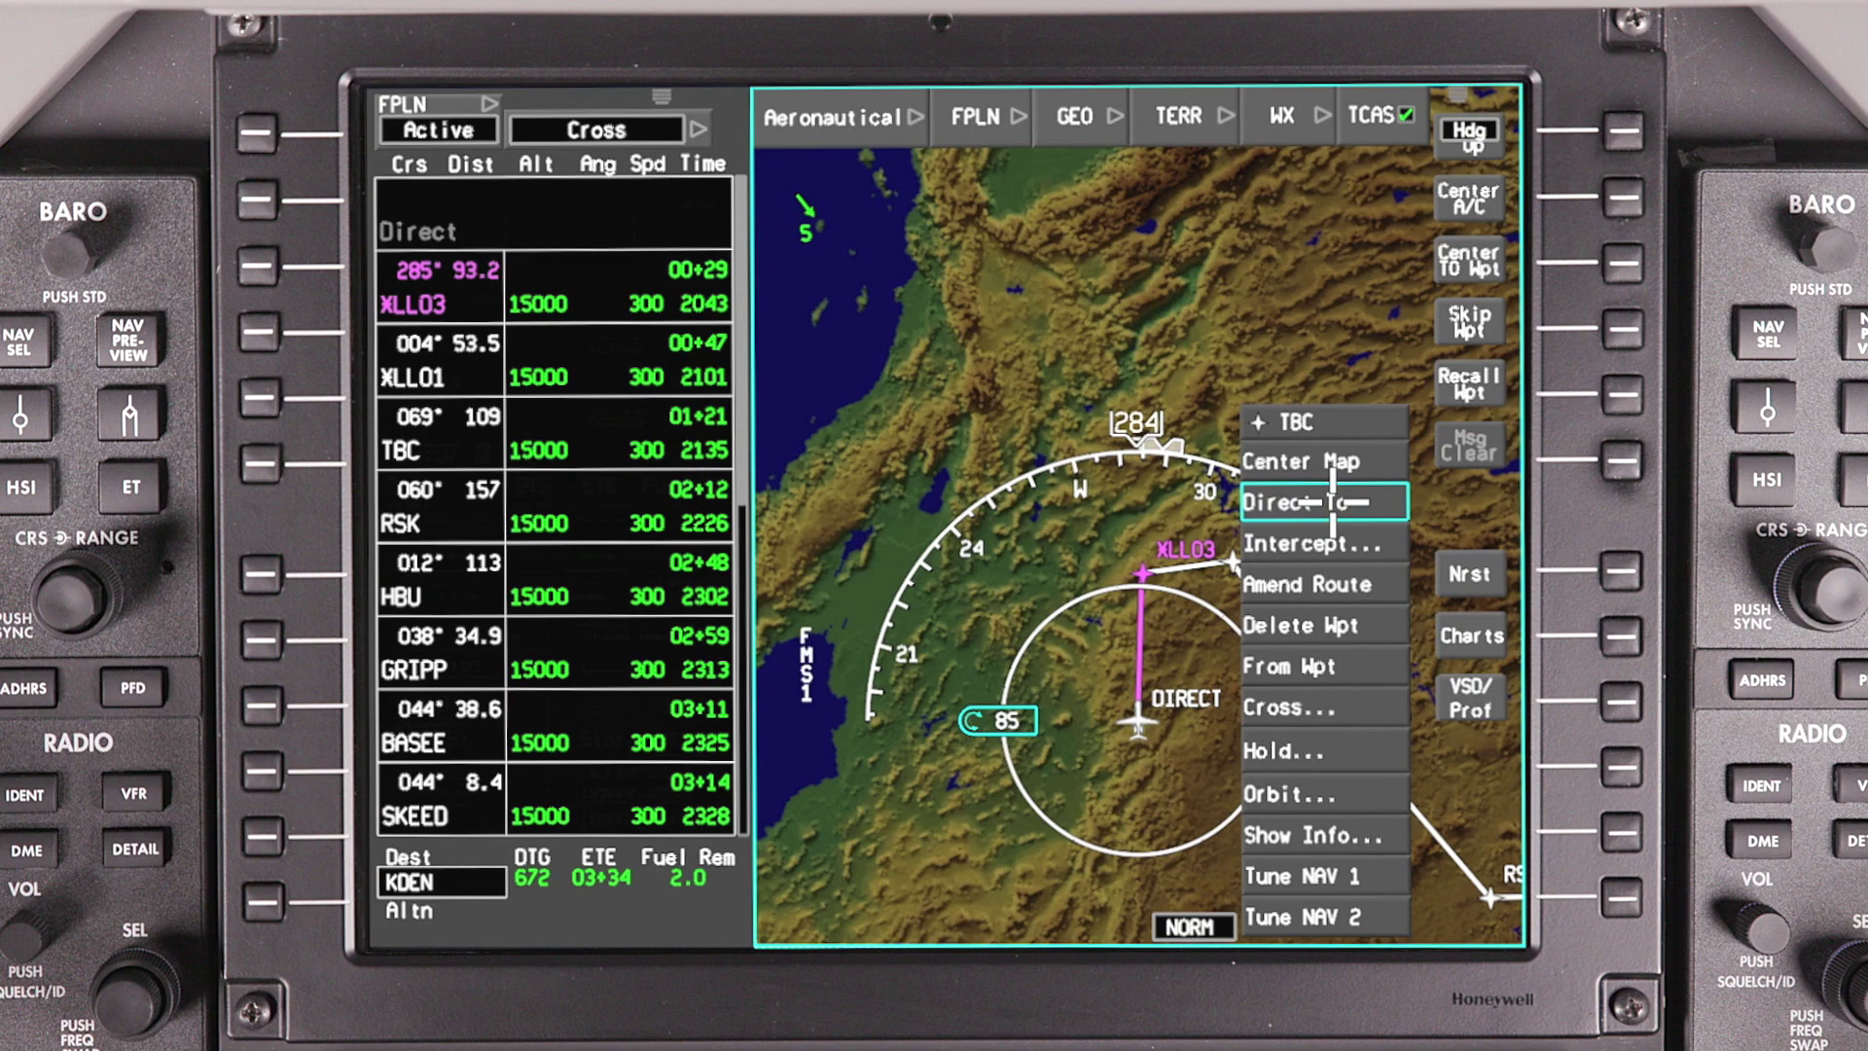
left_click(1333, 501)
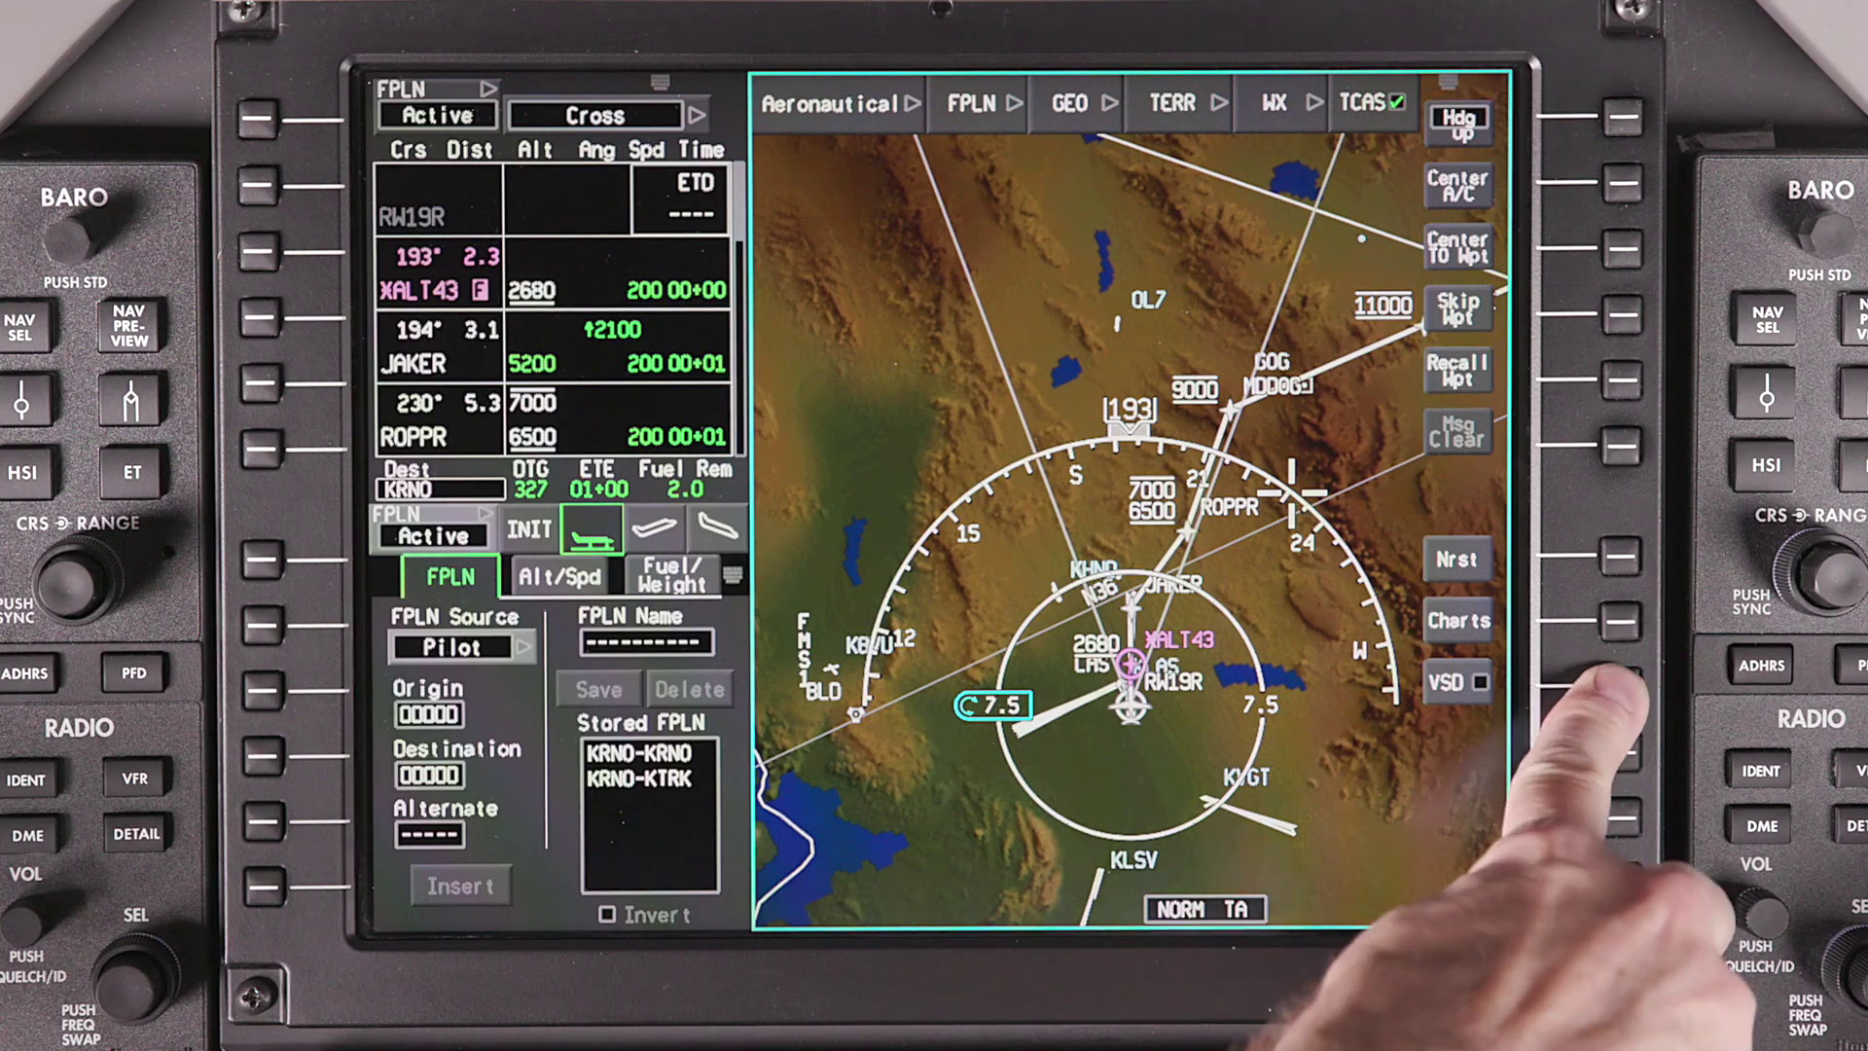
Step: Turn on the VSD profile and toggle the map to North Up, then back to Heading Up
left_click(1620, 686)
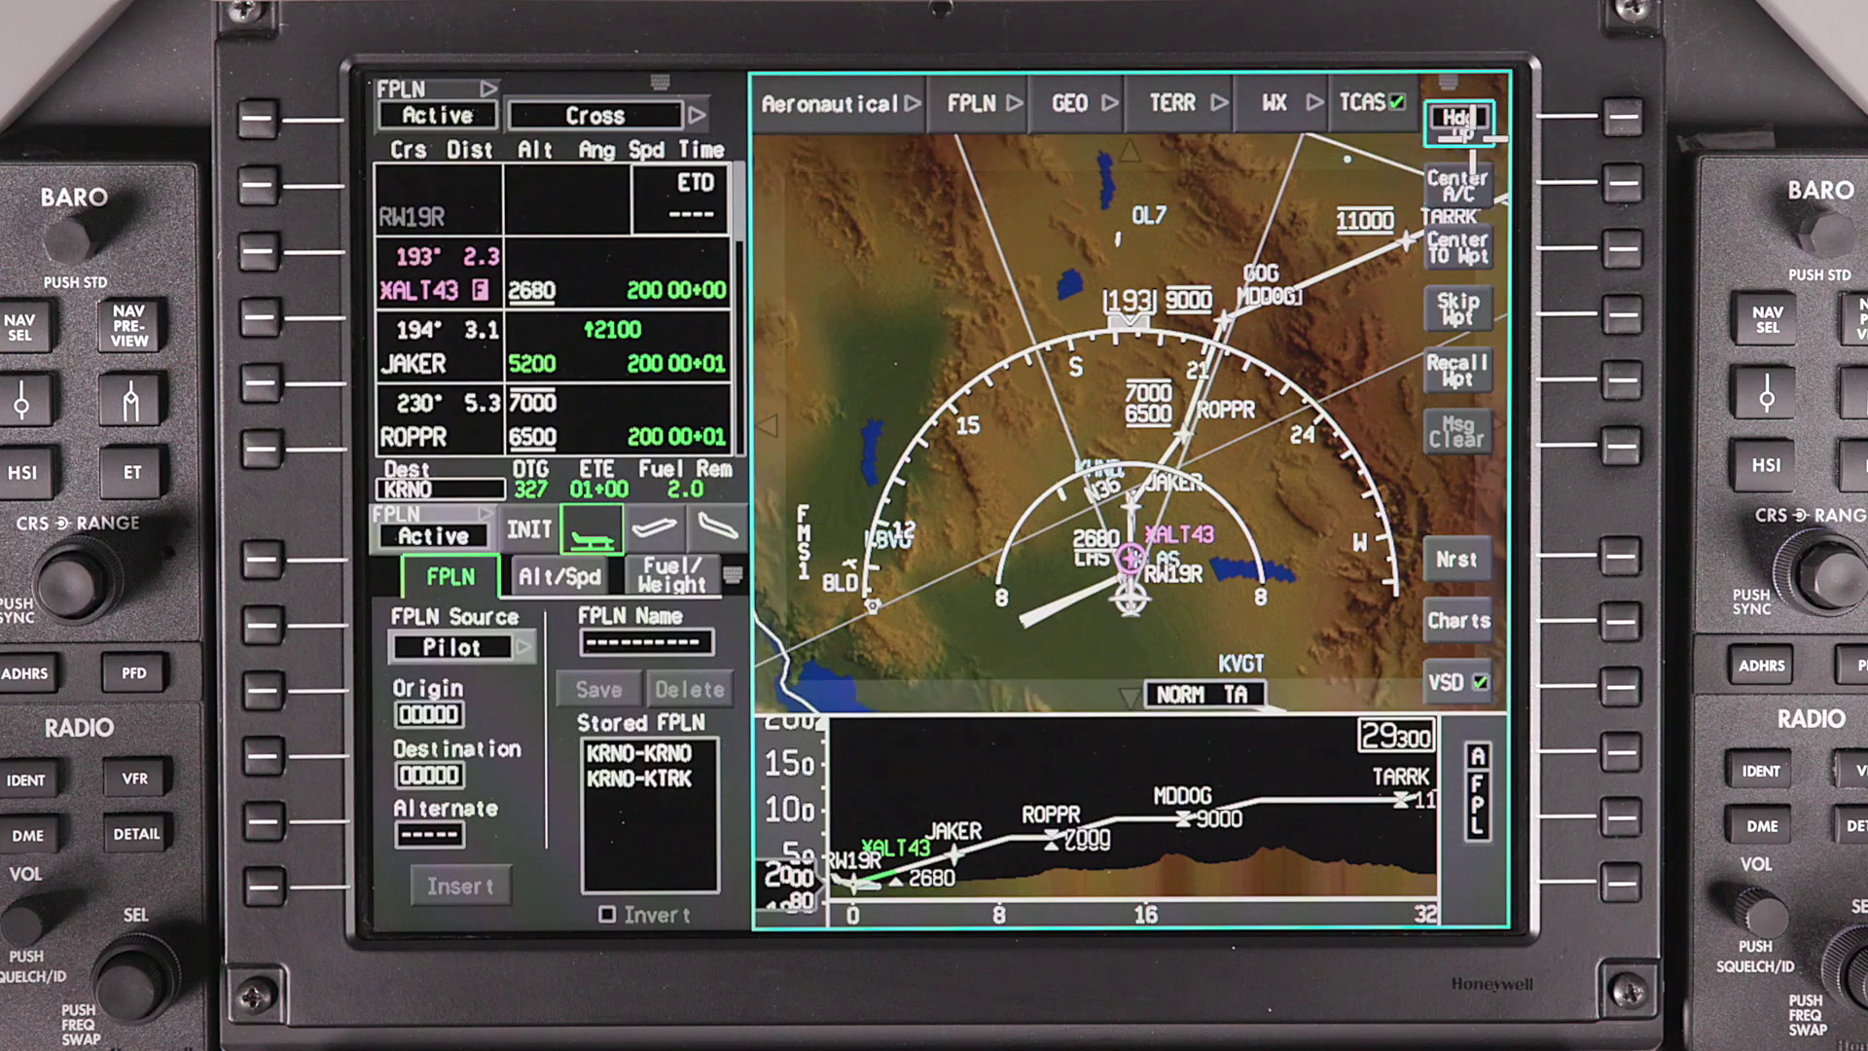
key("Return")
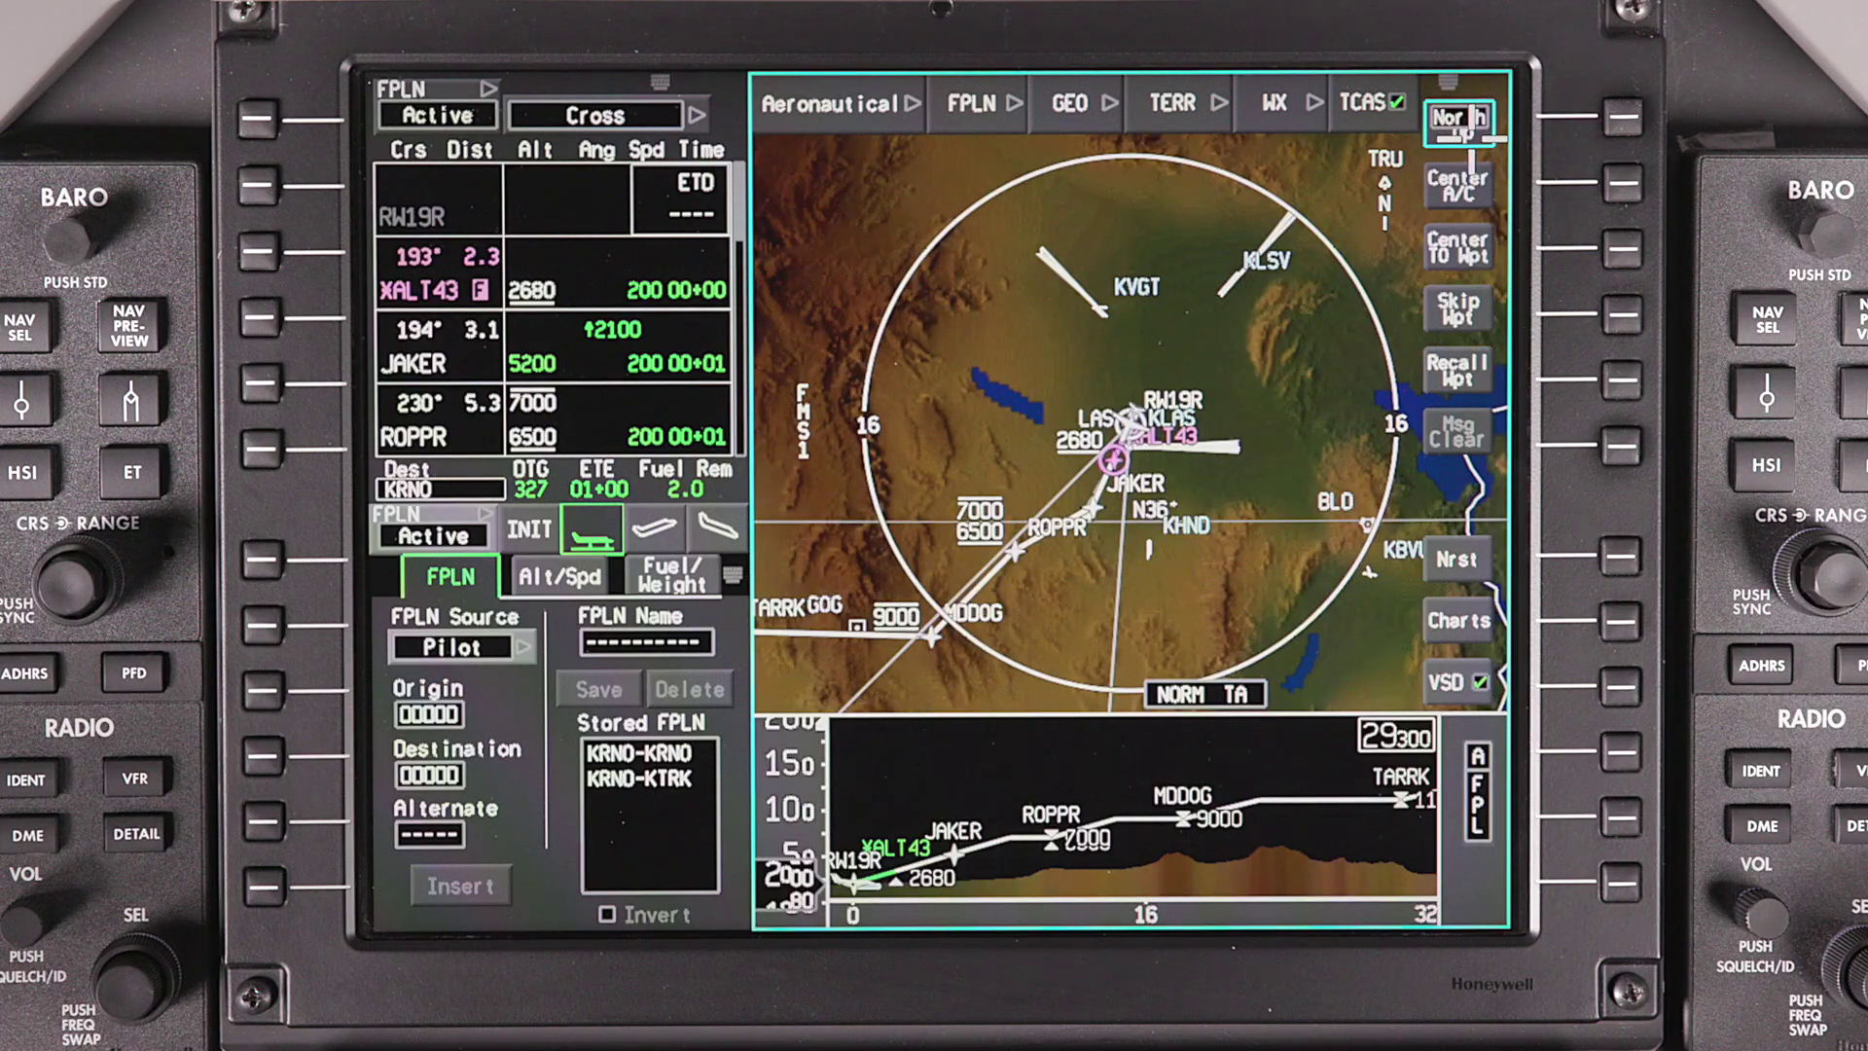
key("Return")
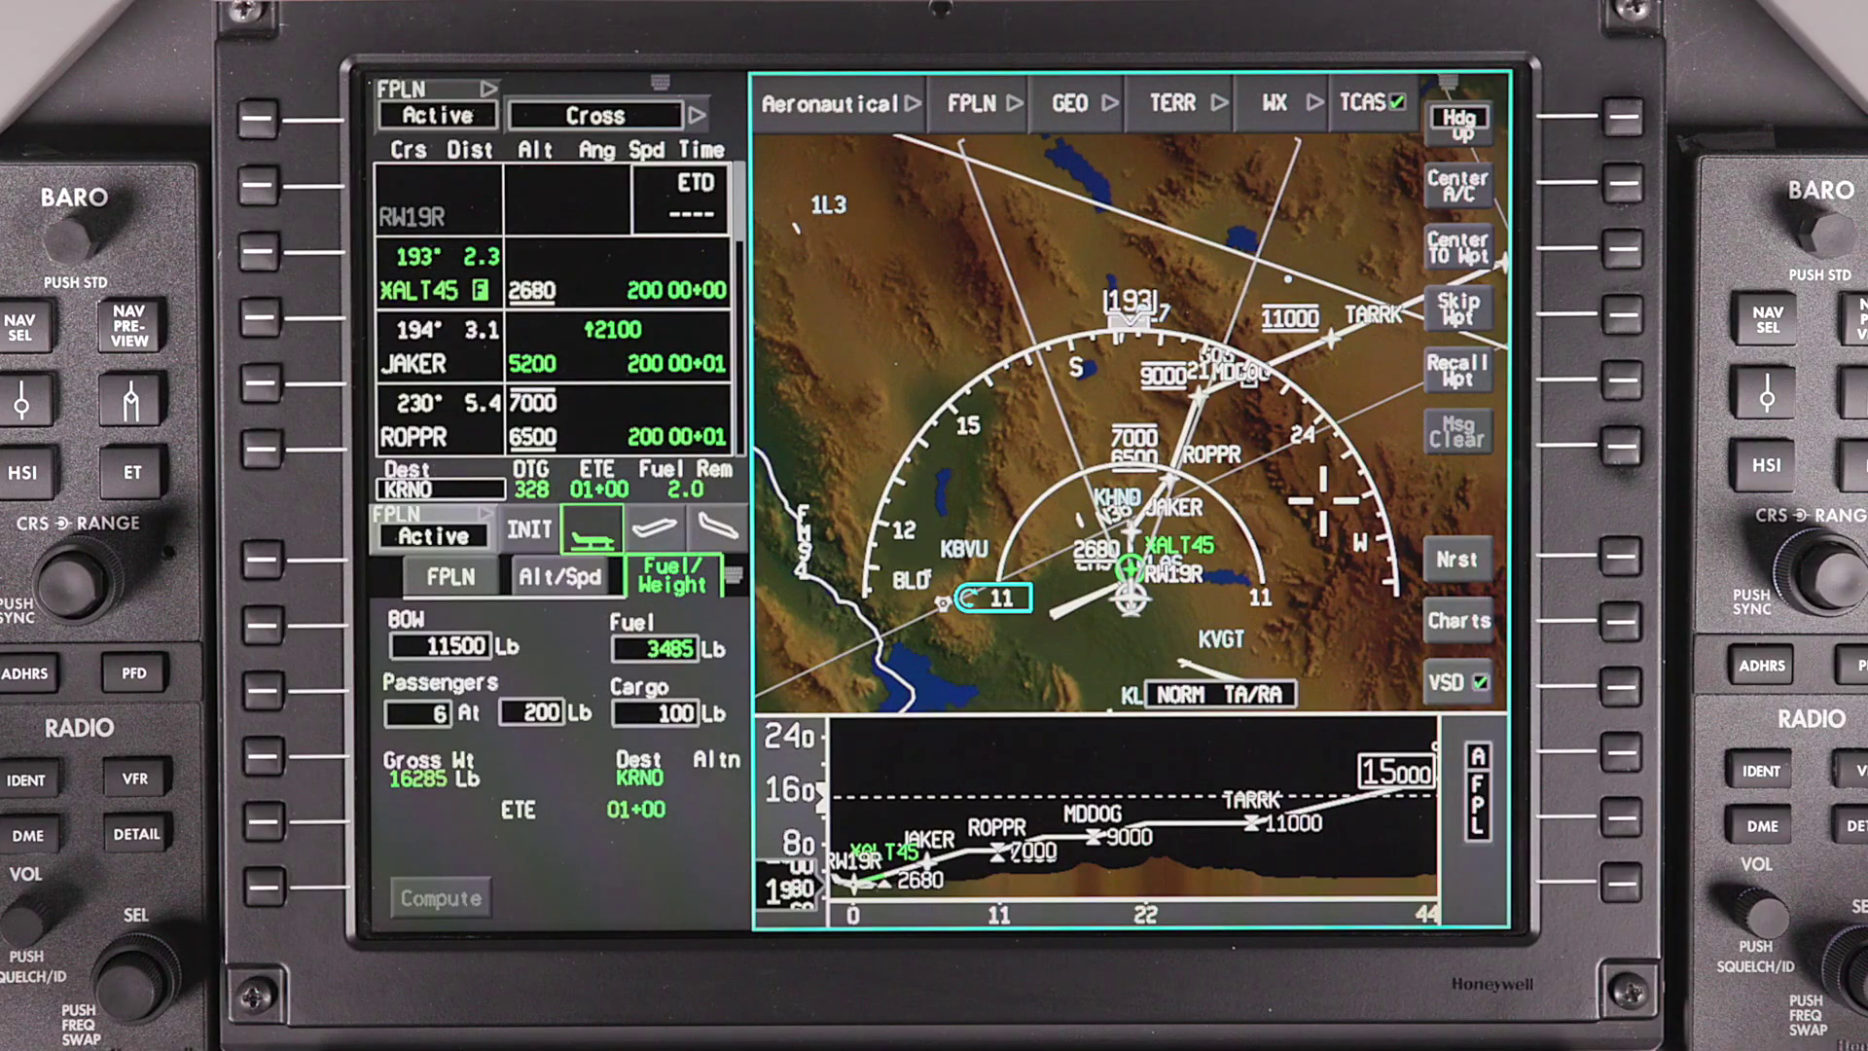
Step: Pan the map freely to other areas along the route
left_click(1469, 494)
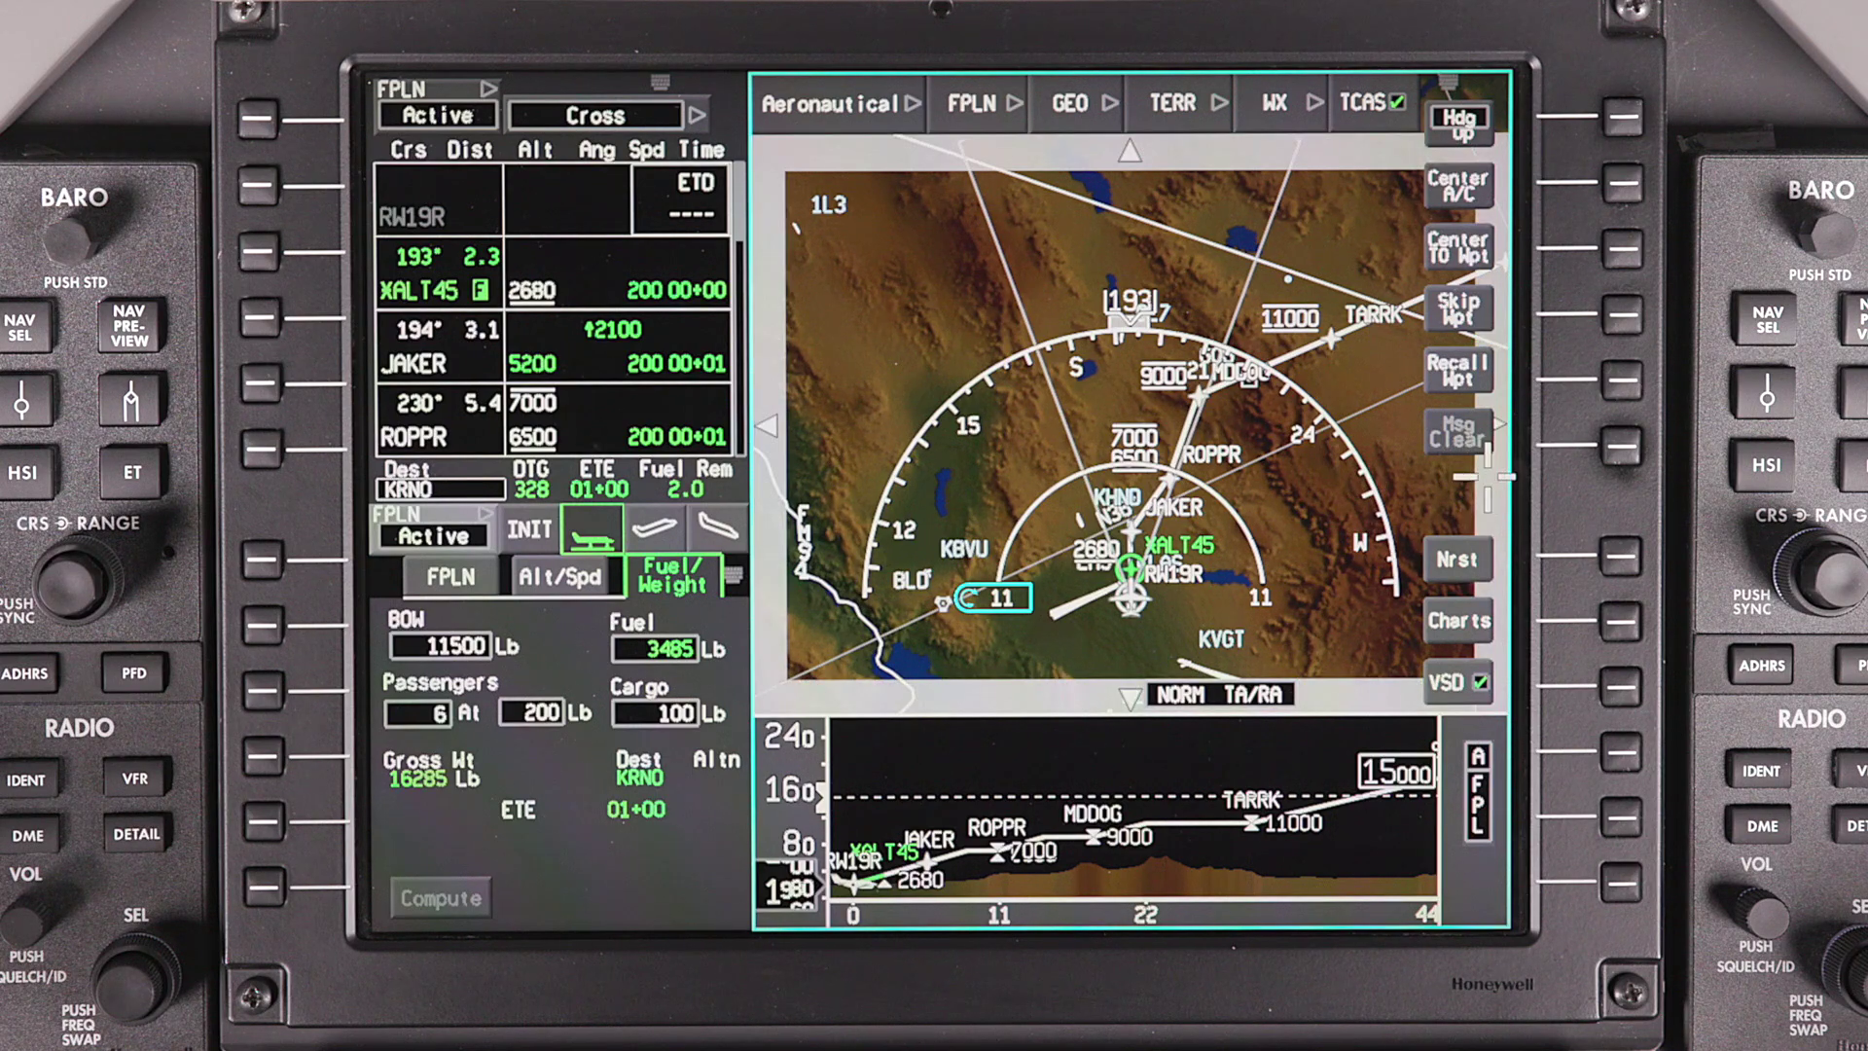
left_click_drag(1486, 477, 1367, 598)
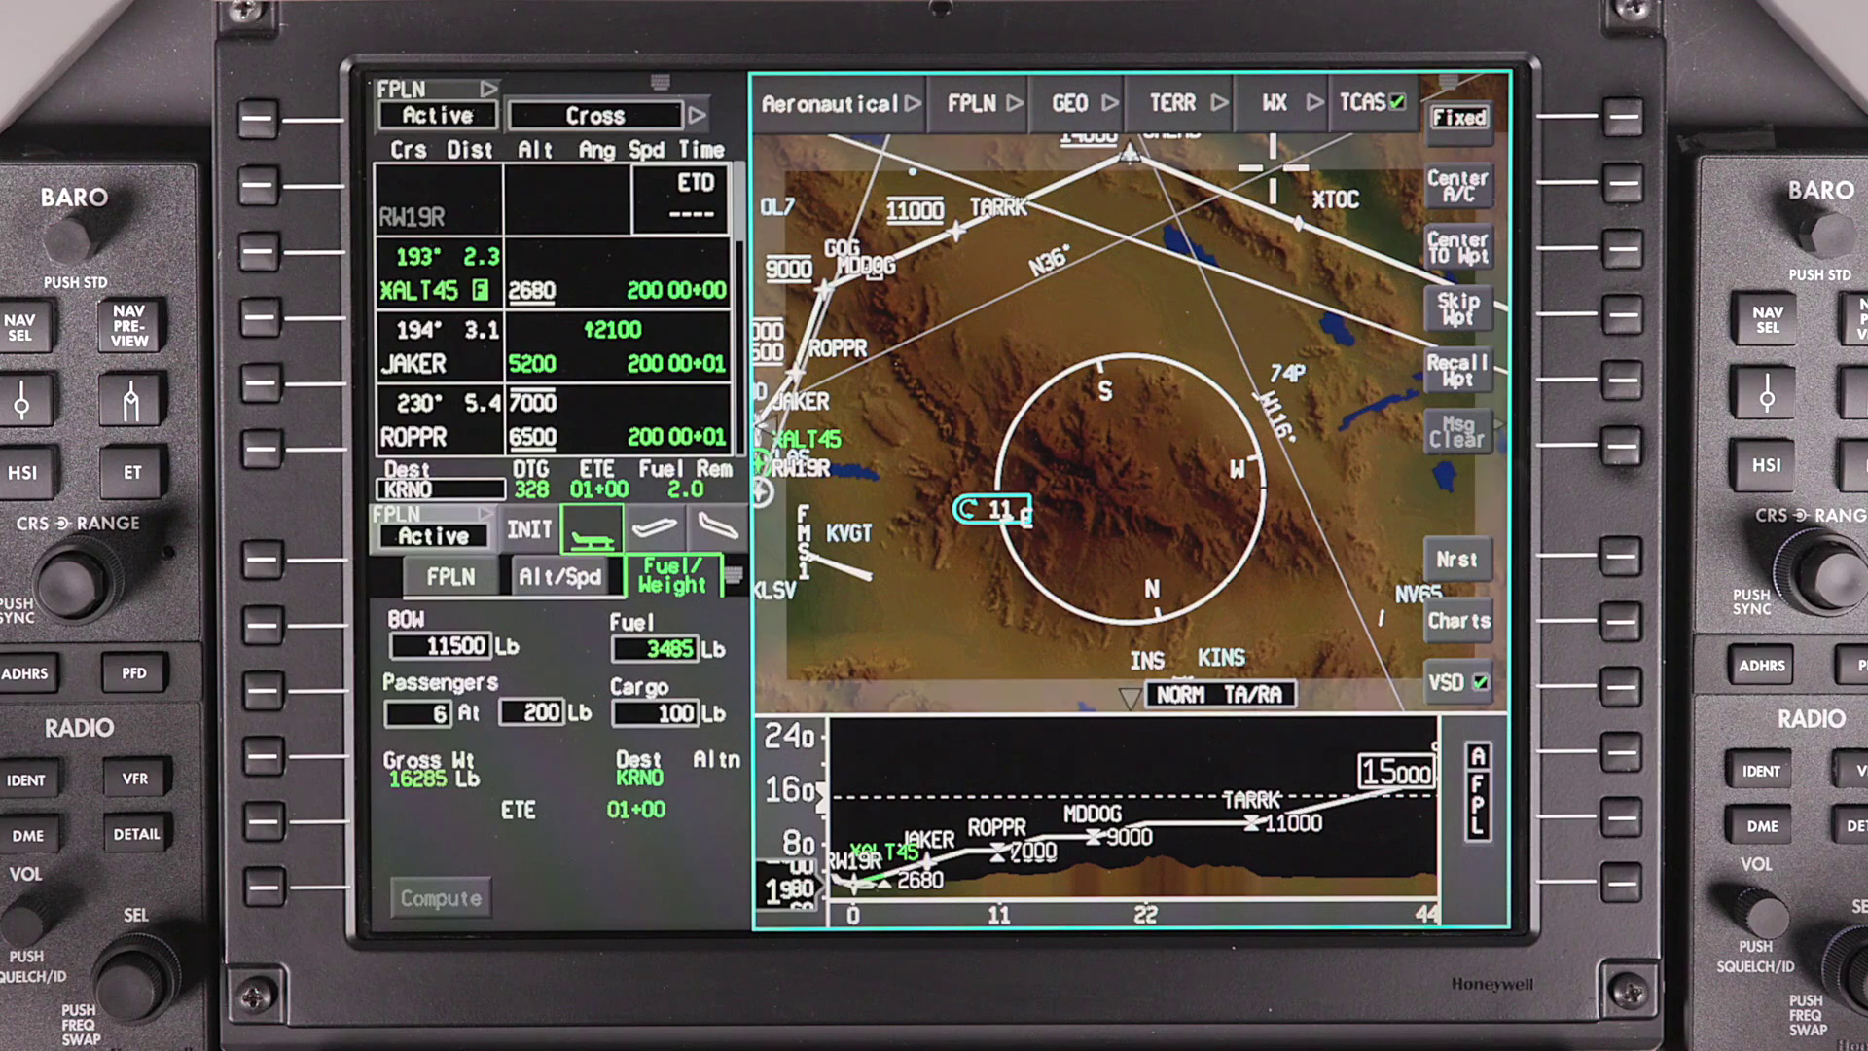
left_click_drag(1271, 158, 1261, 255)
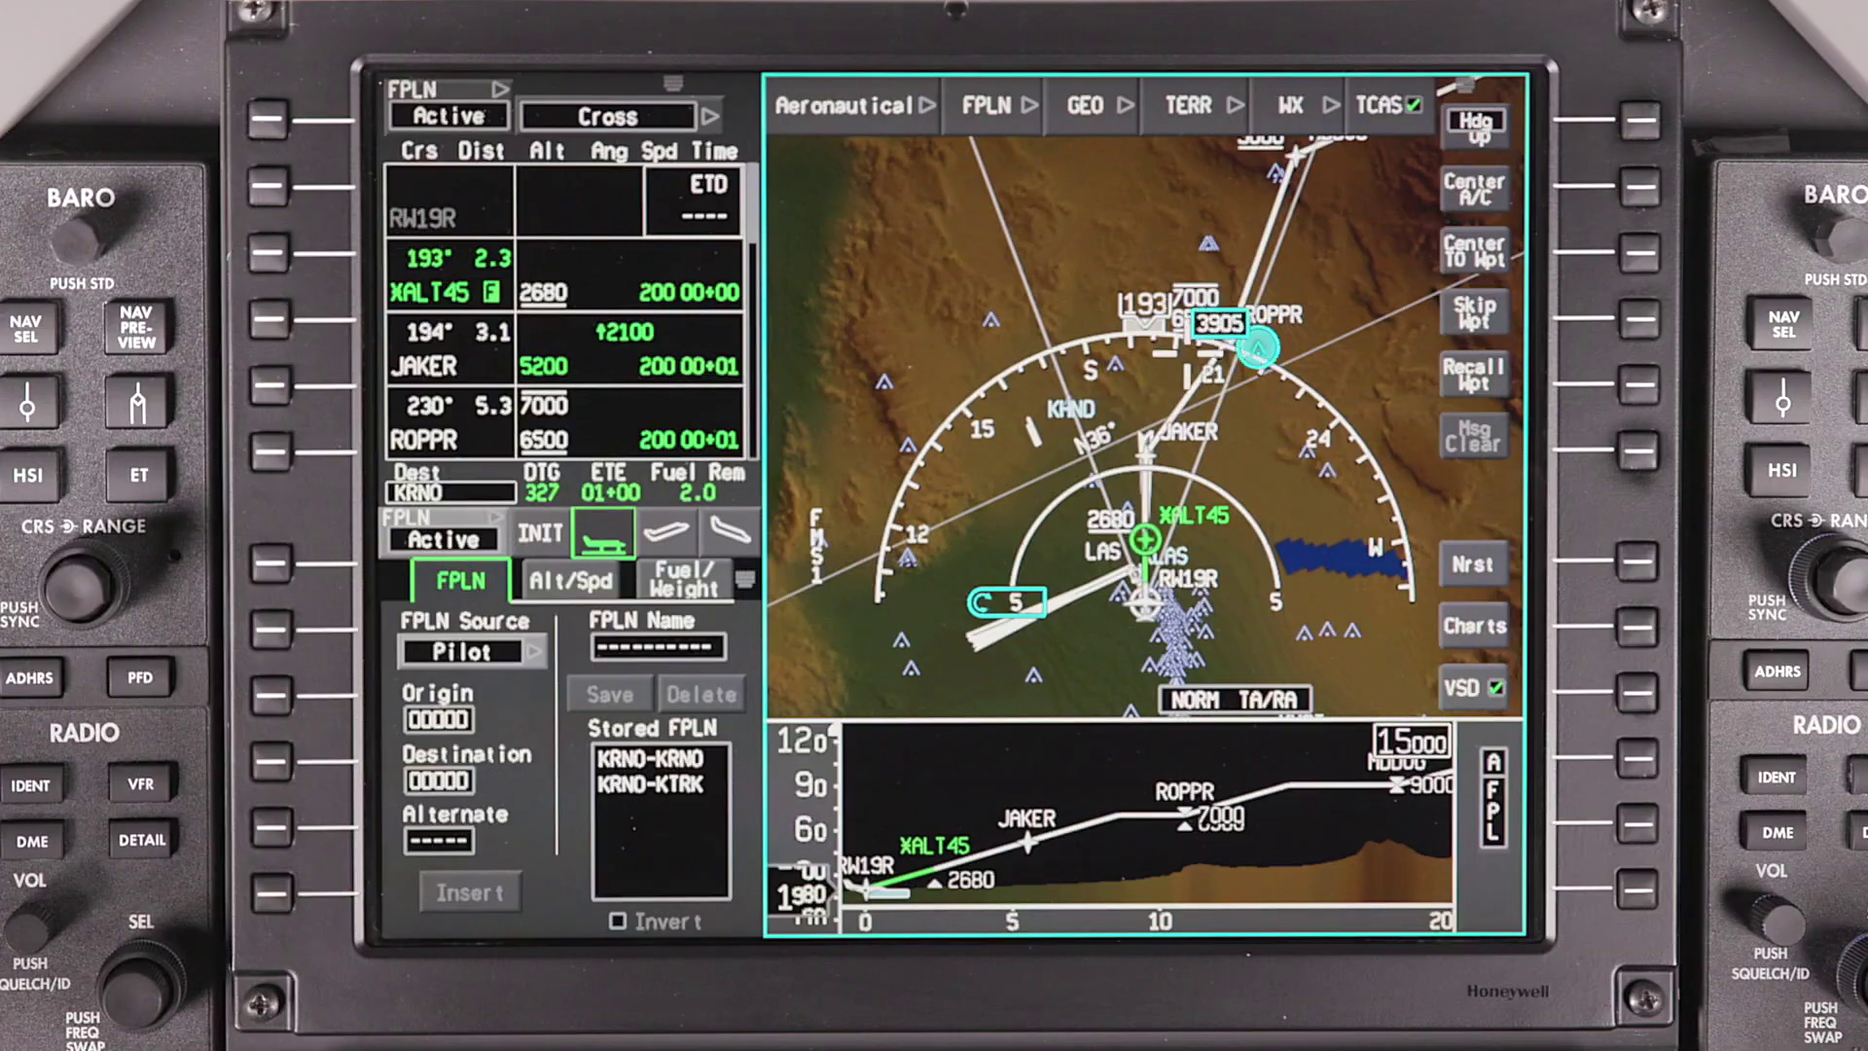
Step: Centre the map on a chosen point, then recentre it on the aircraft
left_click(959, 272)
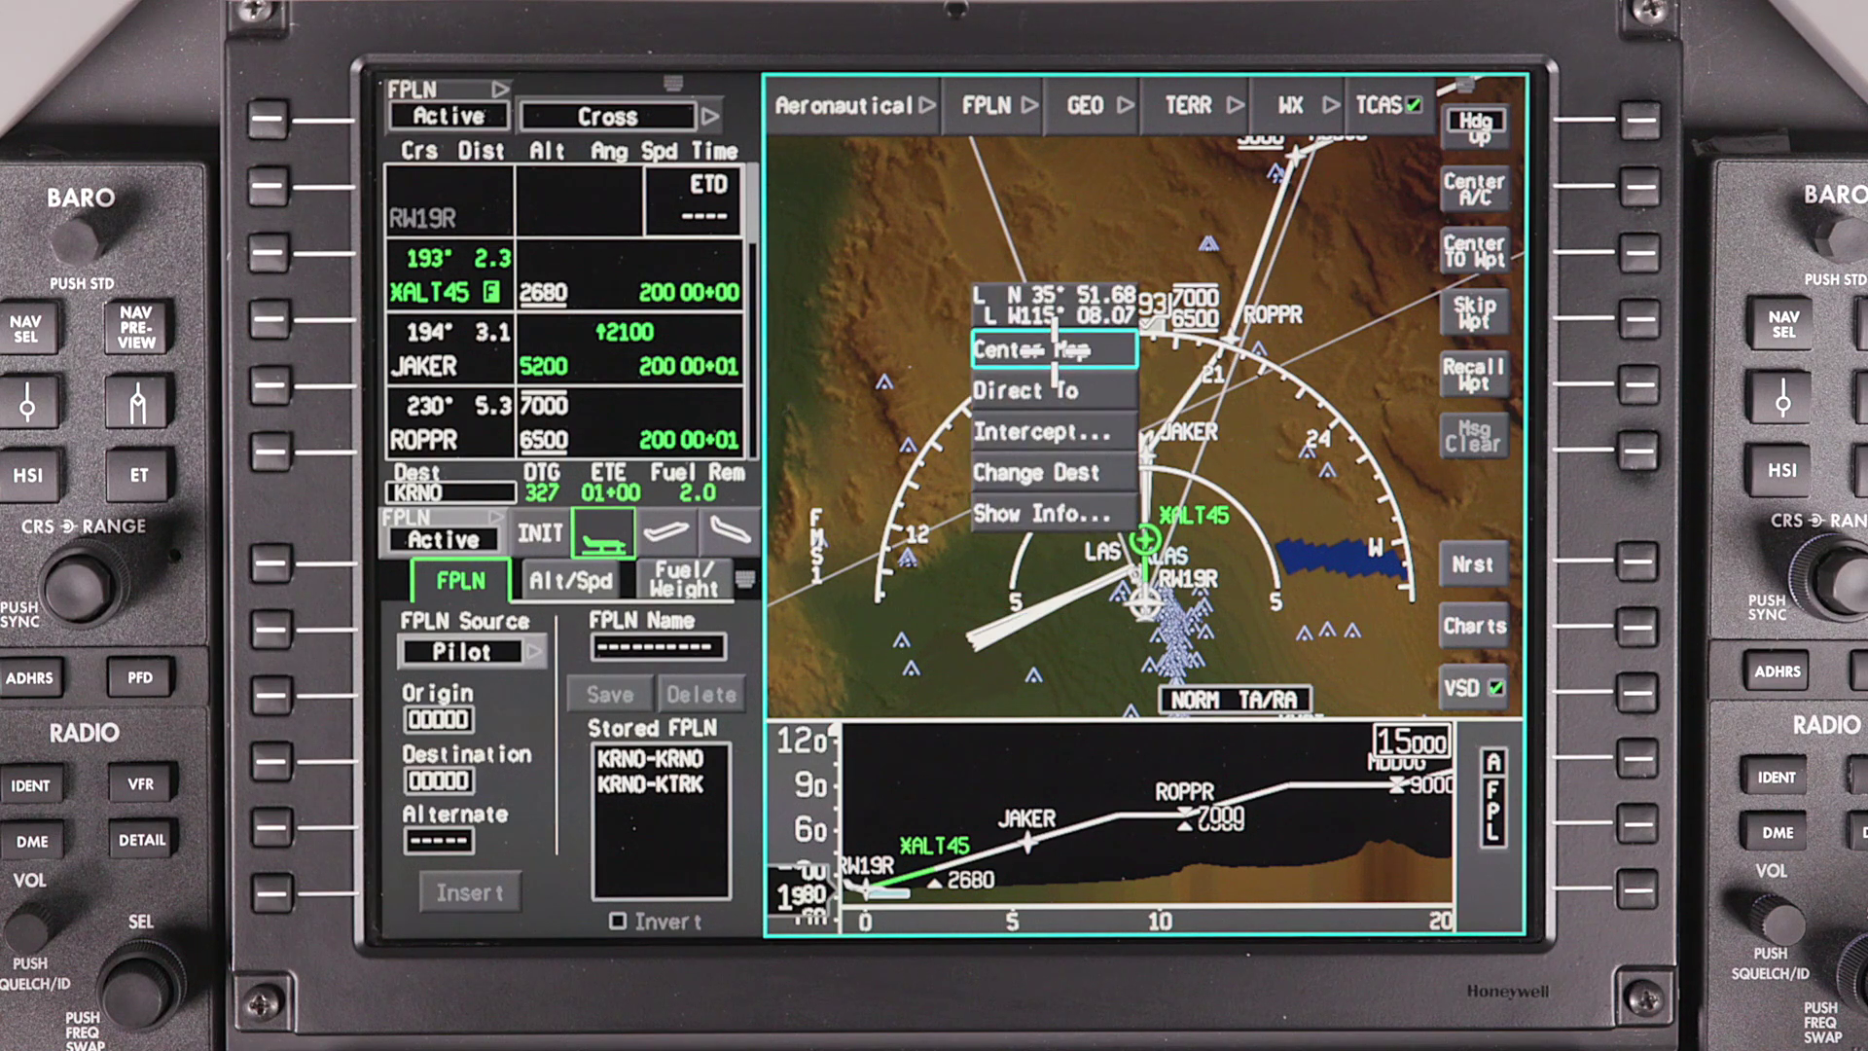
left_click(1055, 349)
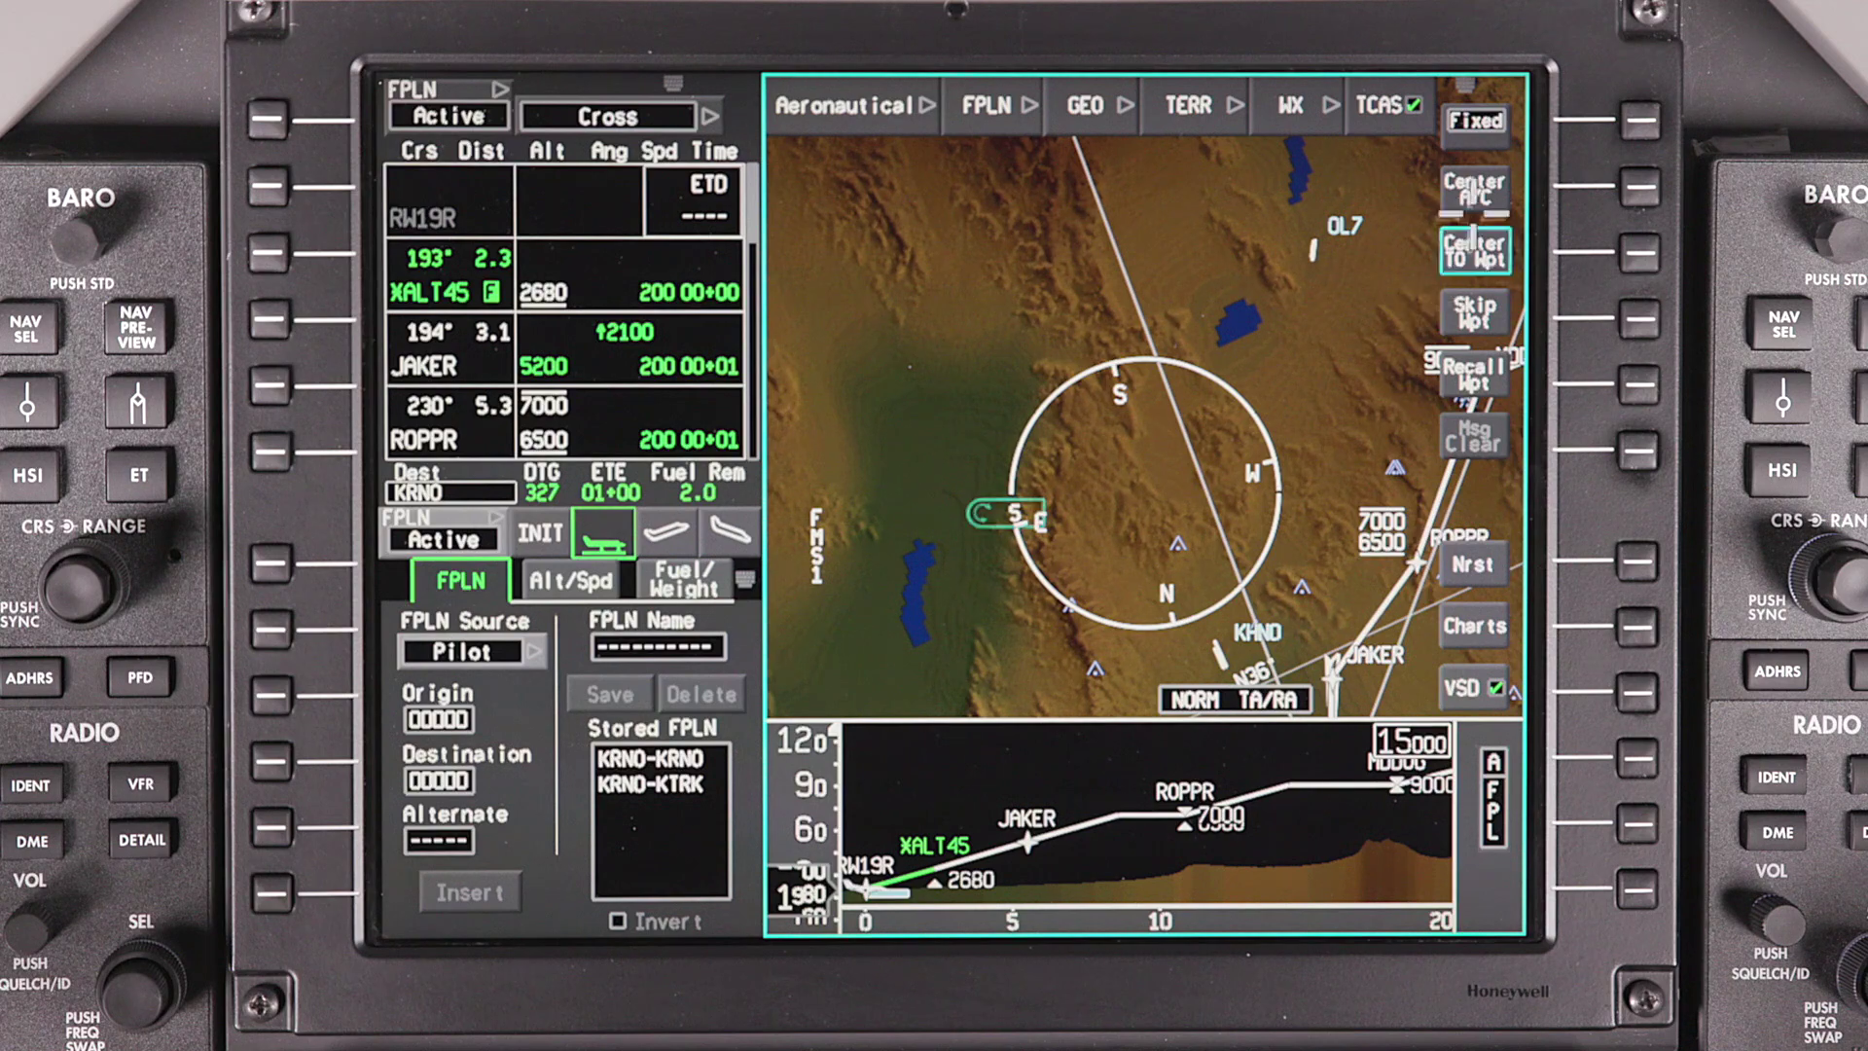
left_click(1475, 192)
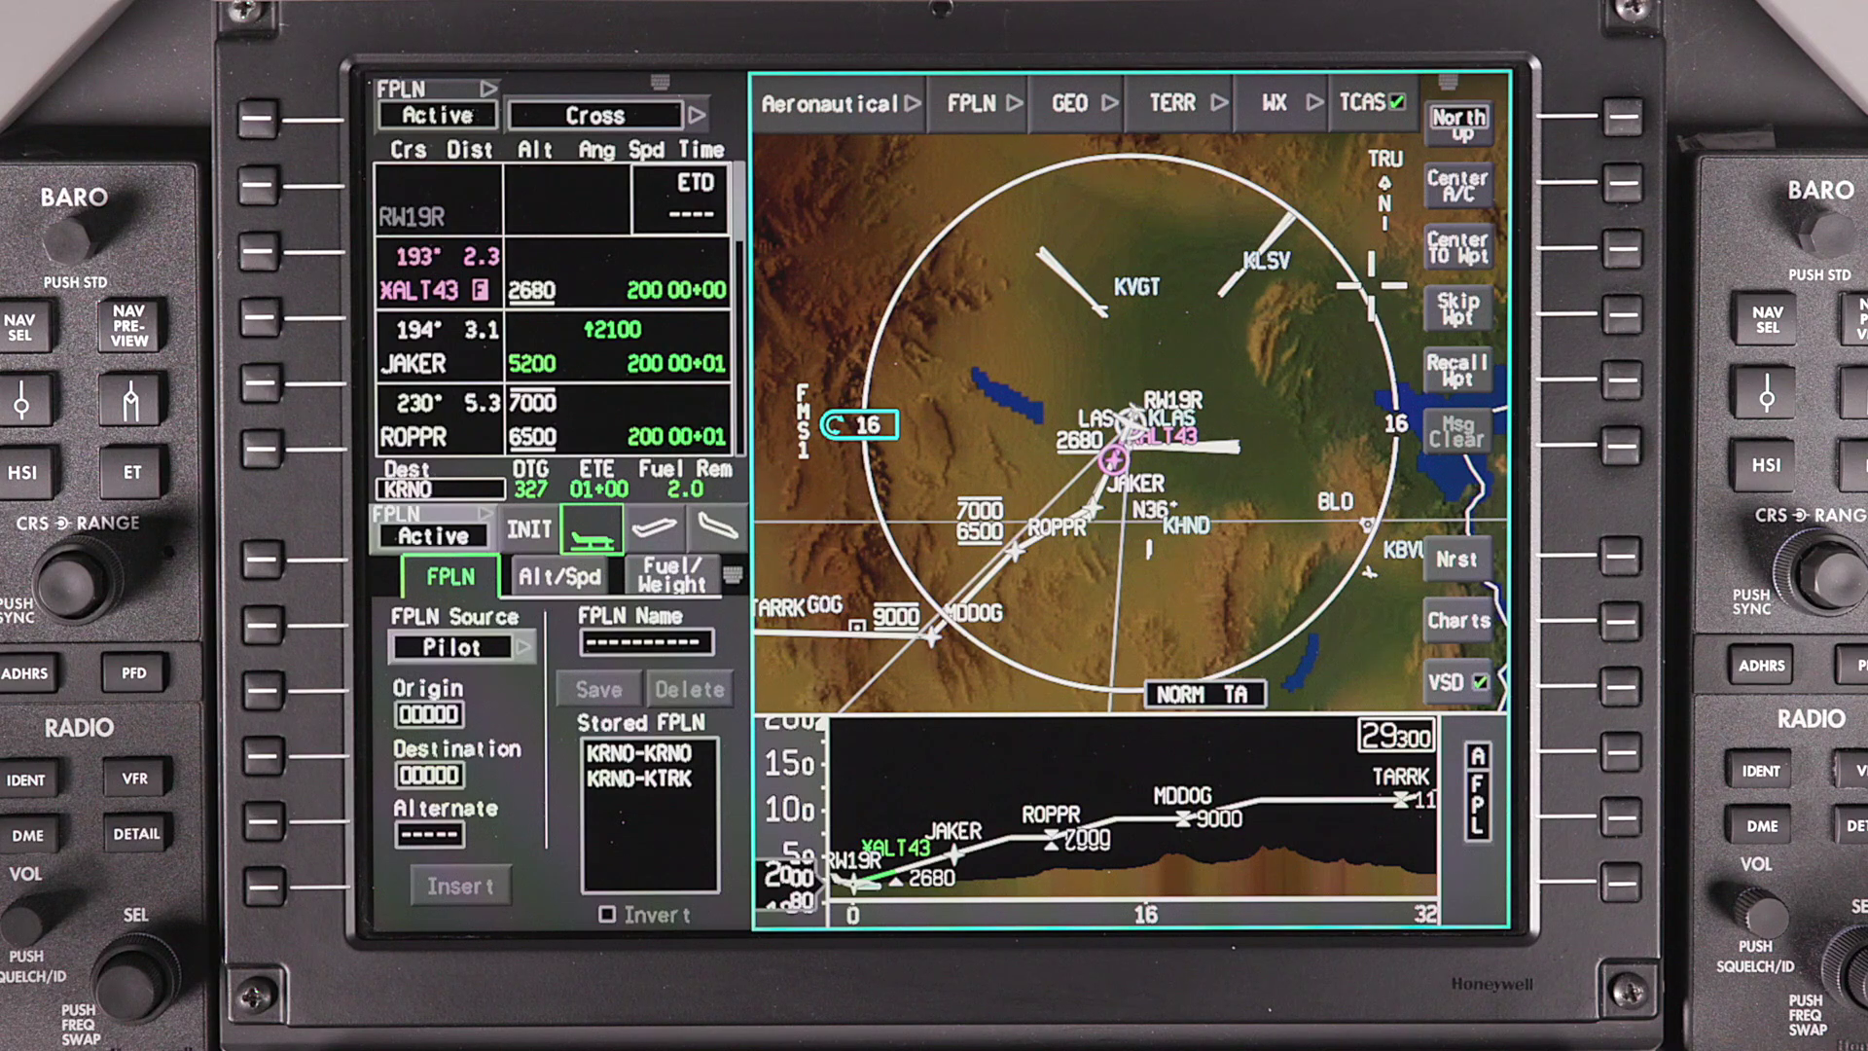
Step: Centre on XALT43 and skip ahead through JAKER, ROPPR, MDDOG and TARRK to SHEAD
left_click(1462, 241)
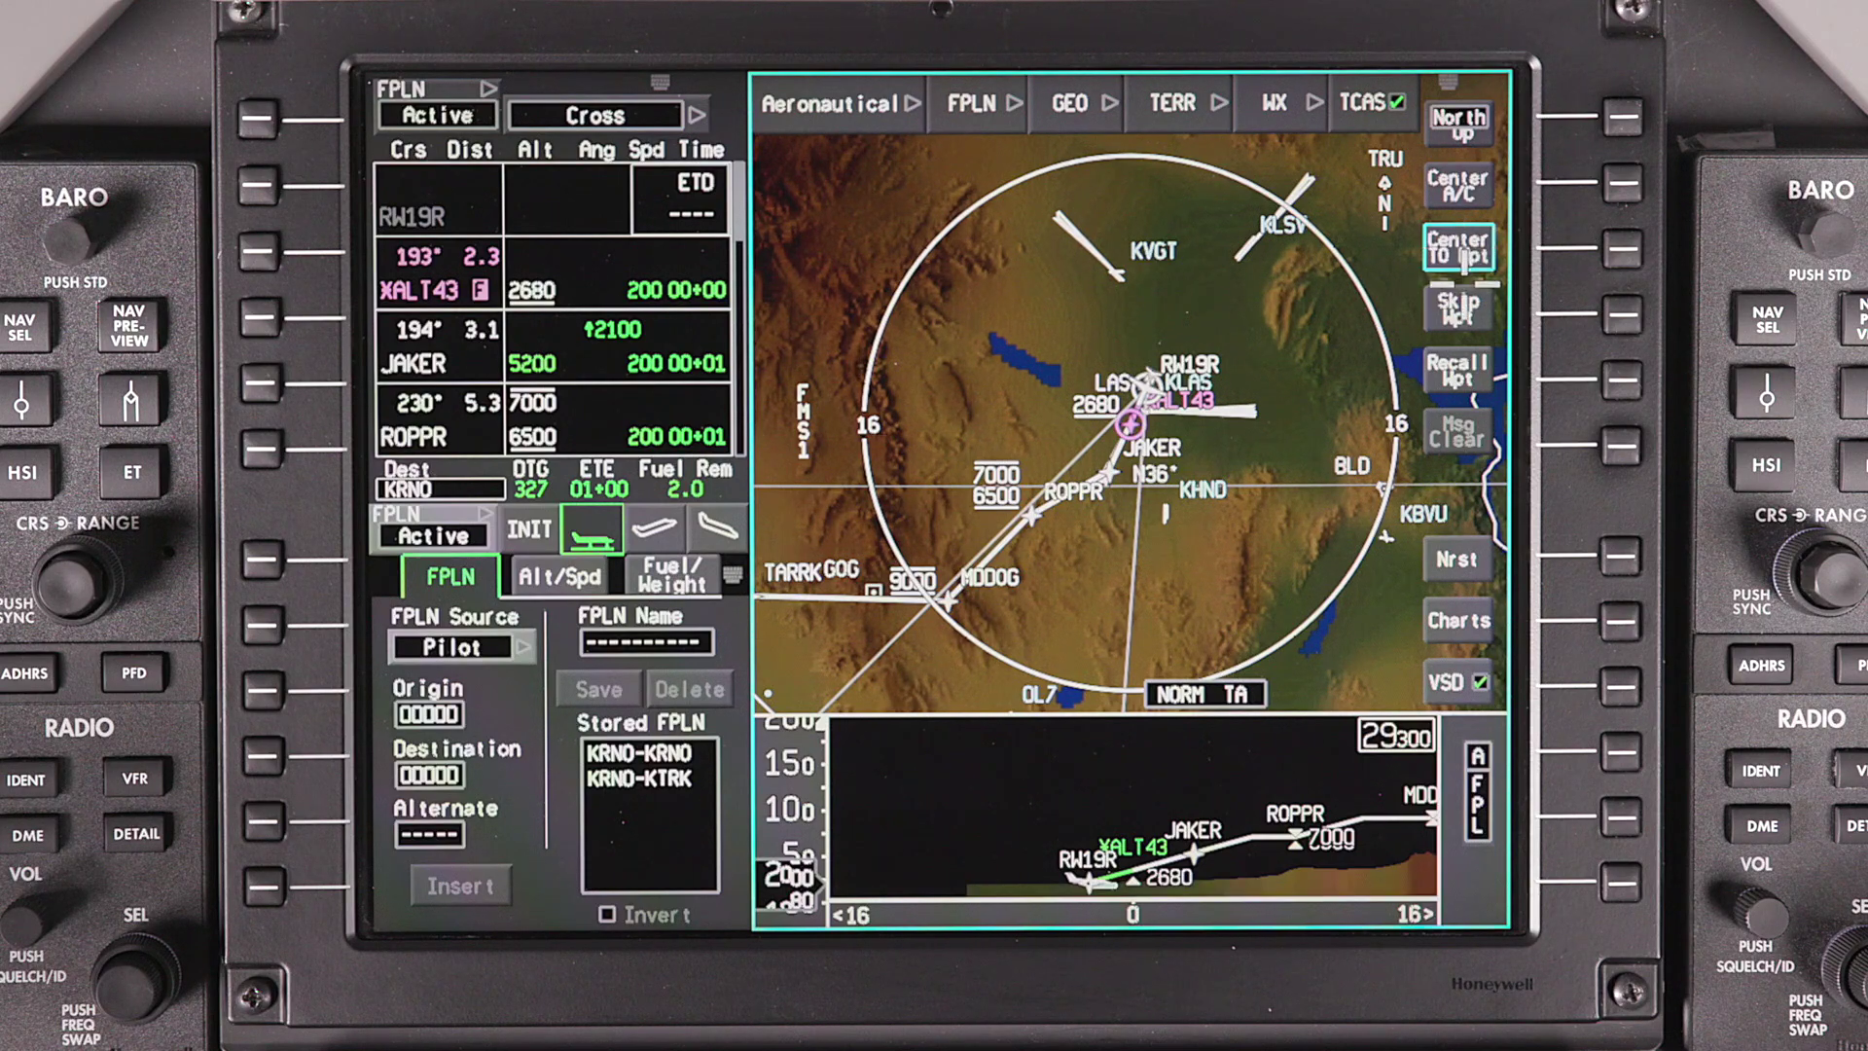
left_click(1460, 309)
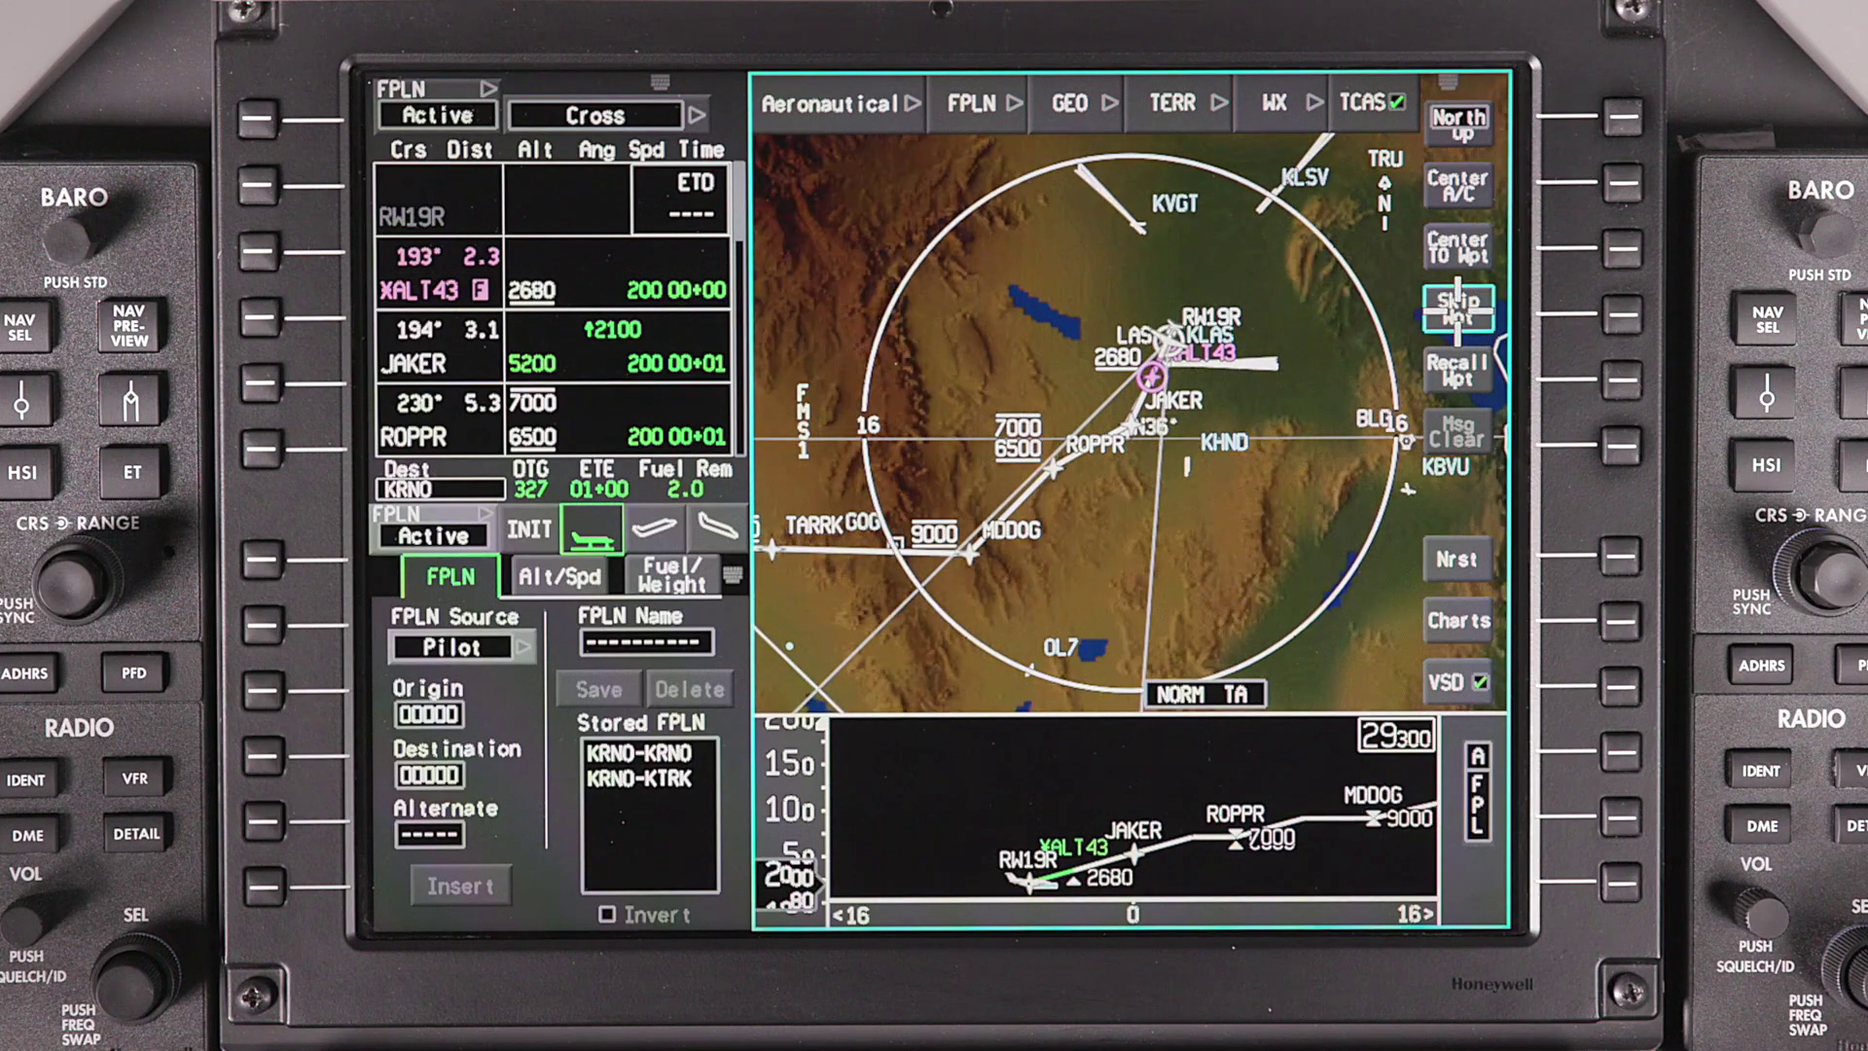
left_click(1460, 309)
left_click(1458, 310)
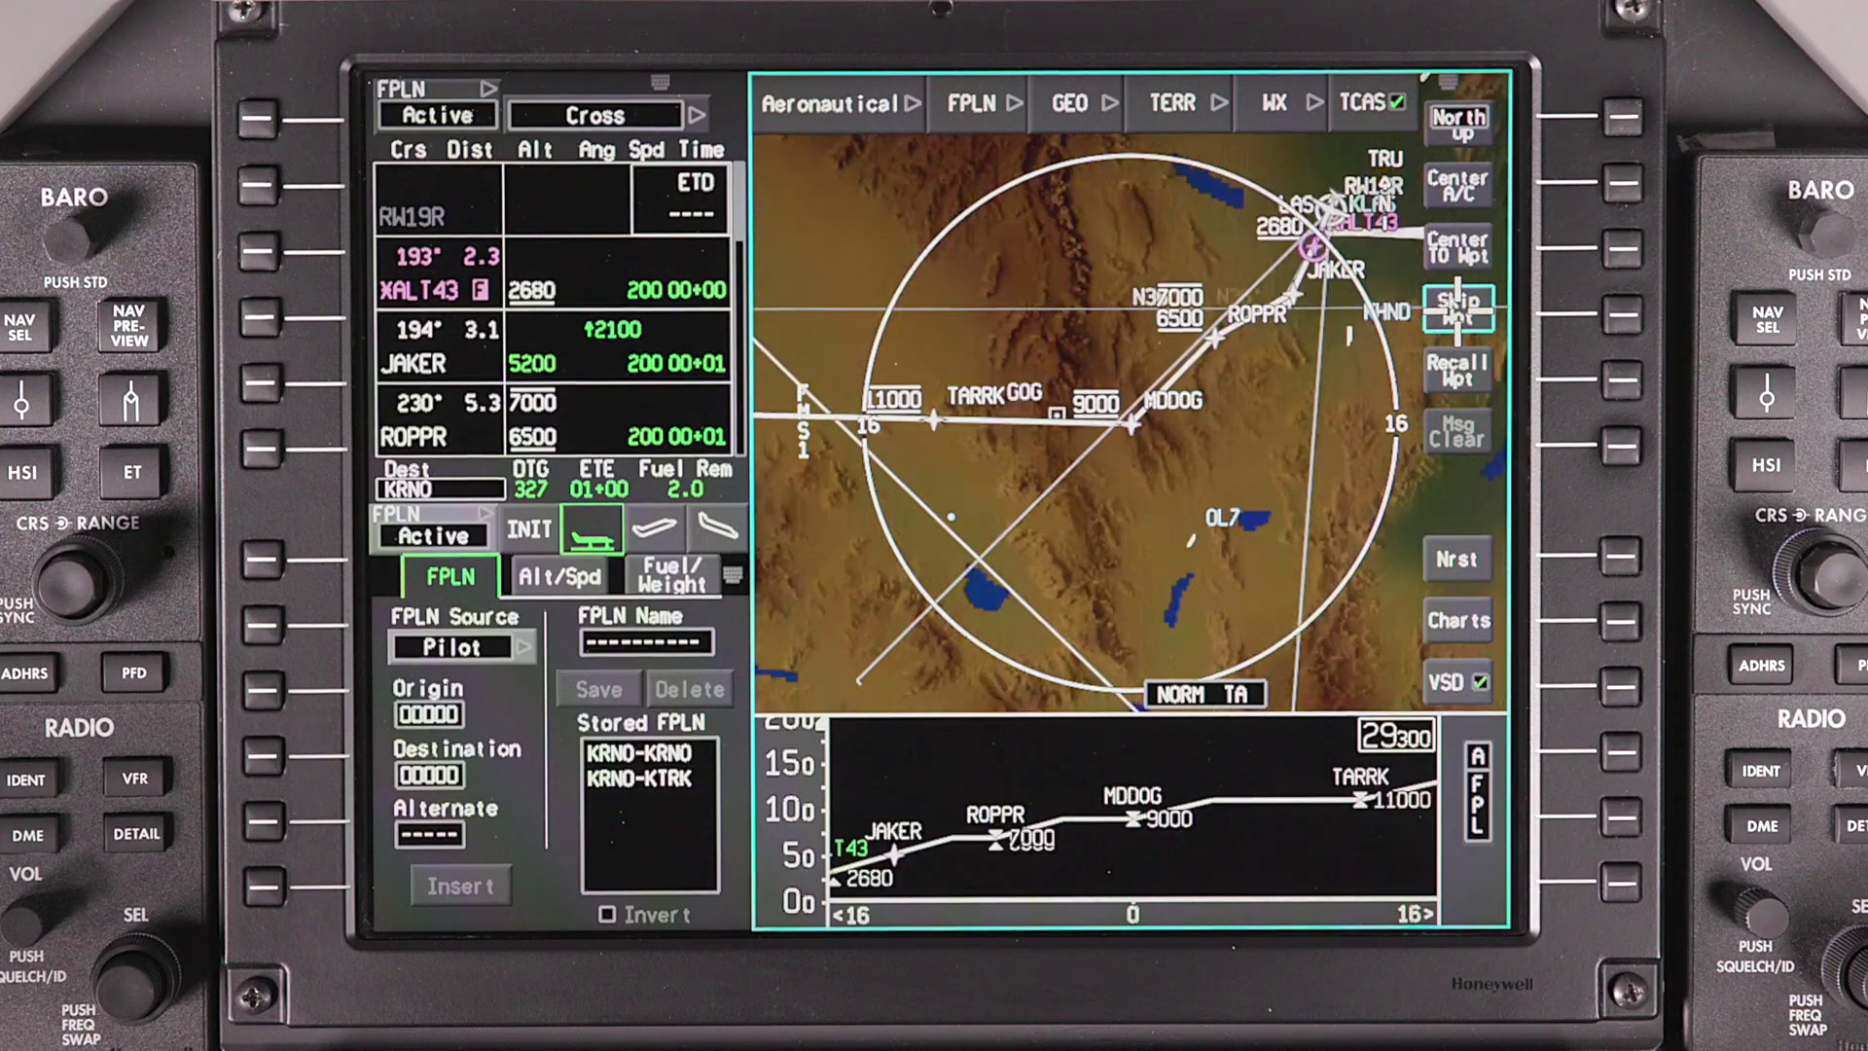
left_click(1458, 309)
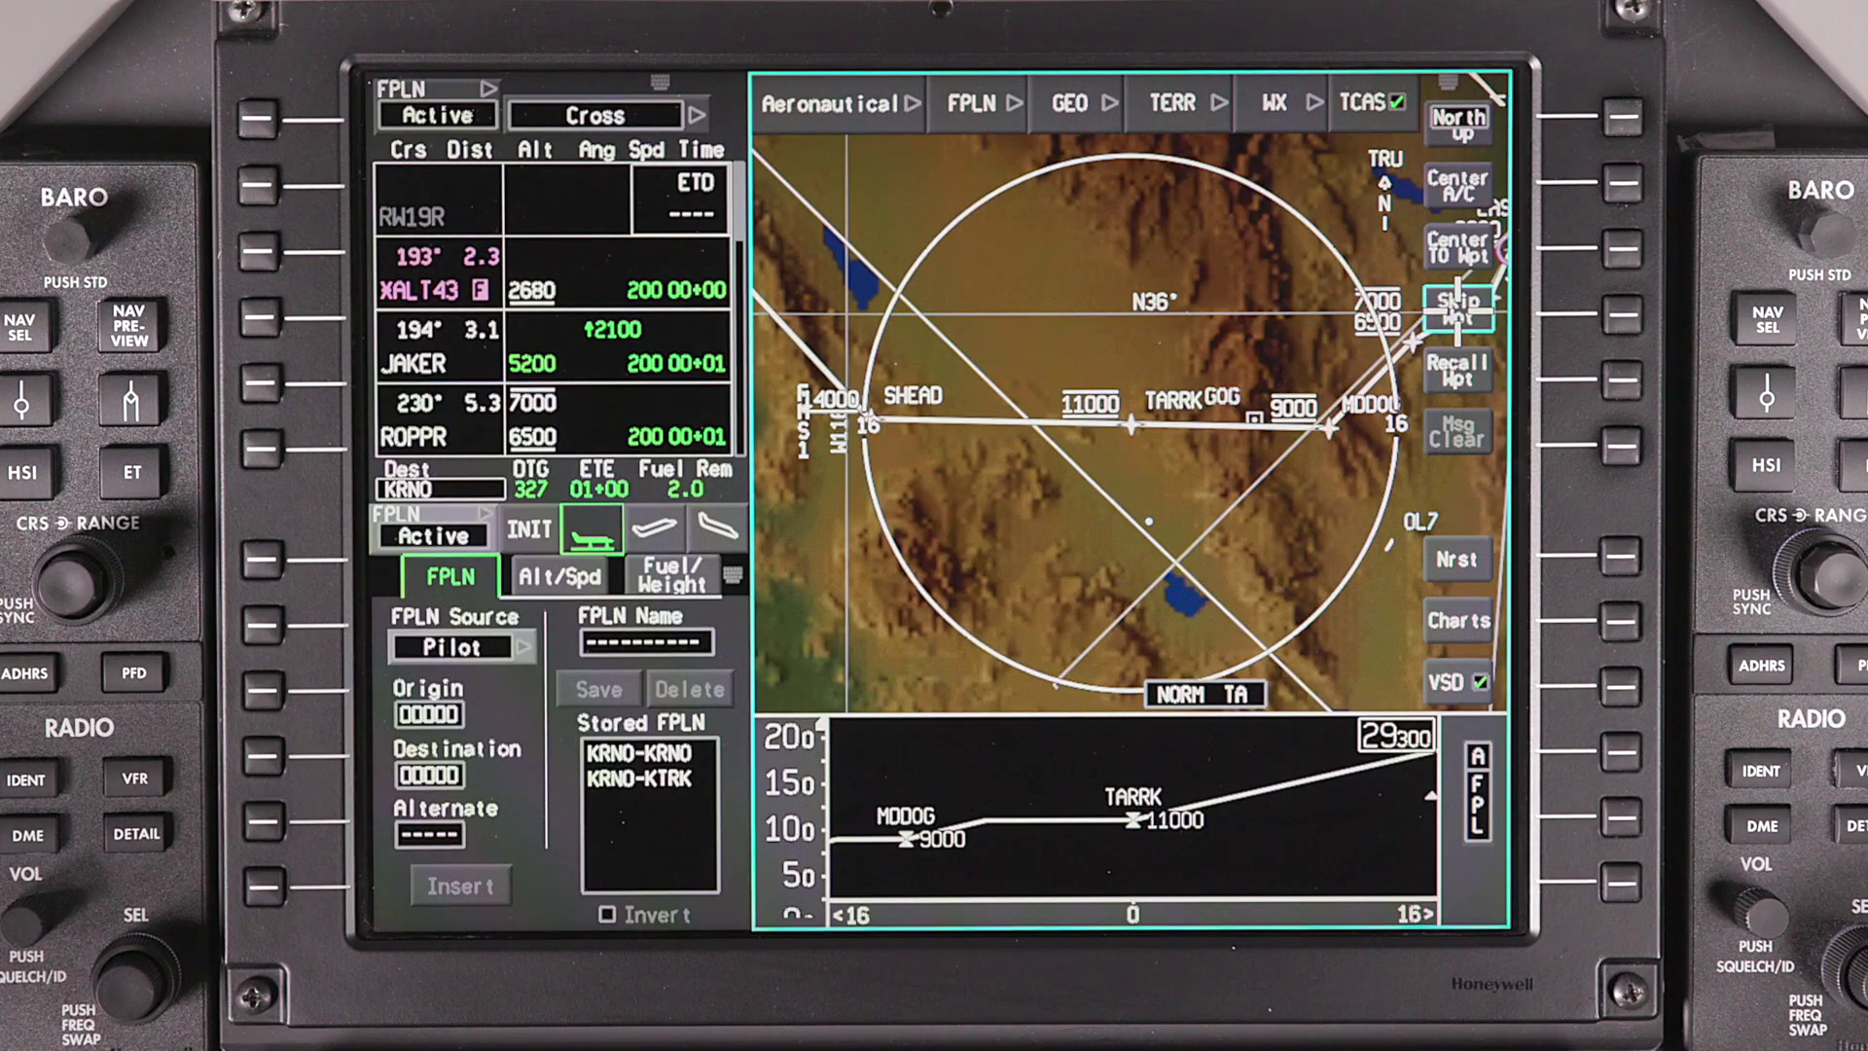
left_click(1457, 310)
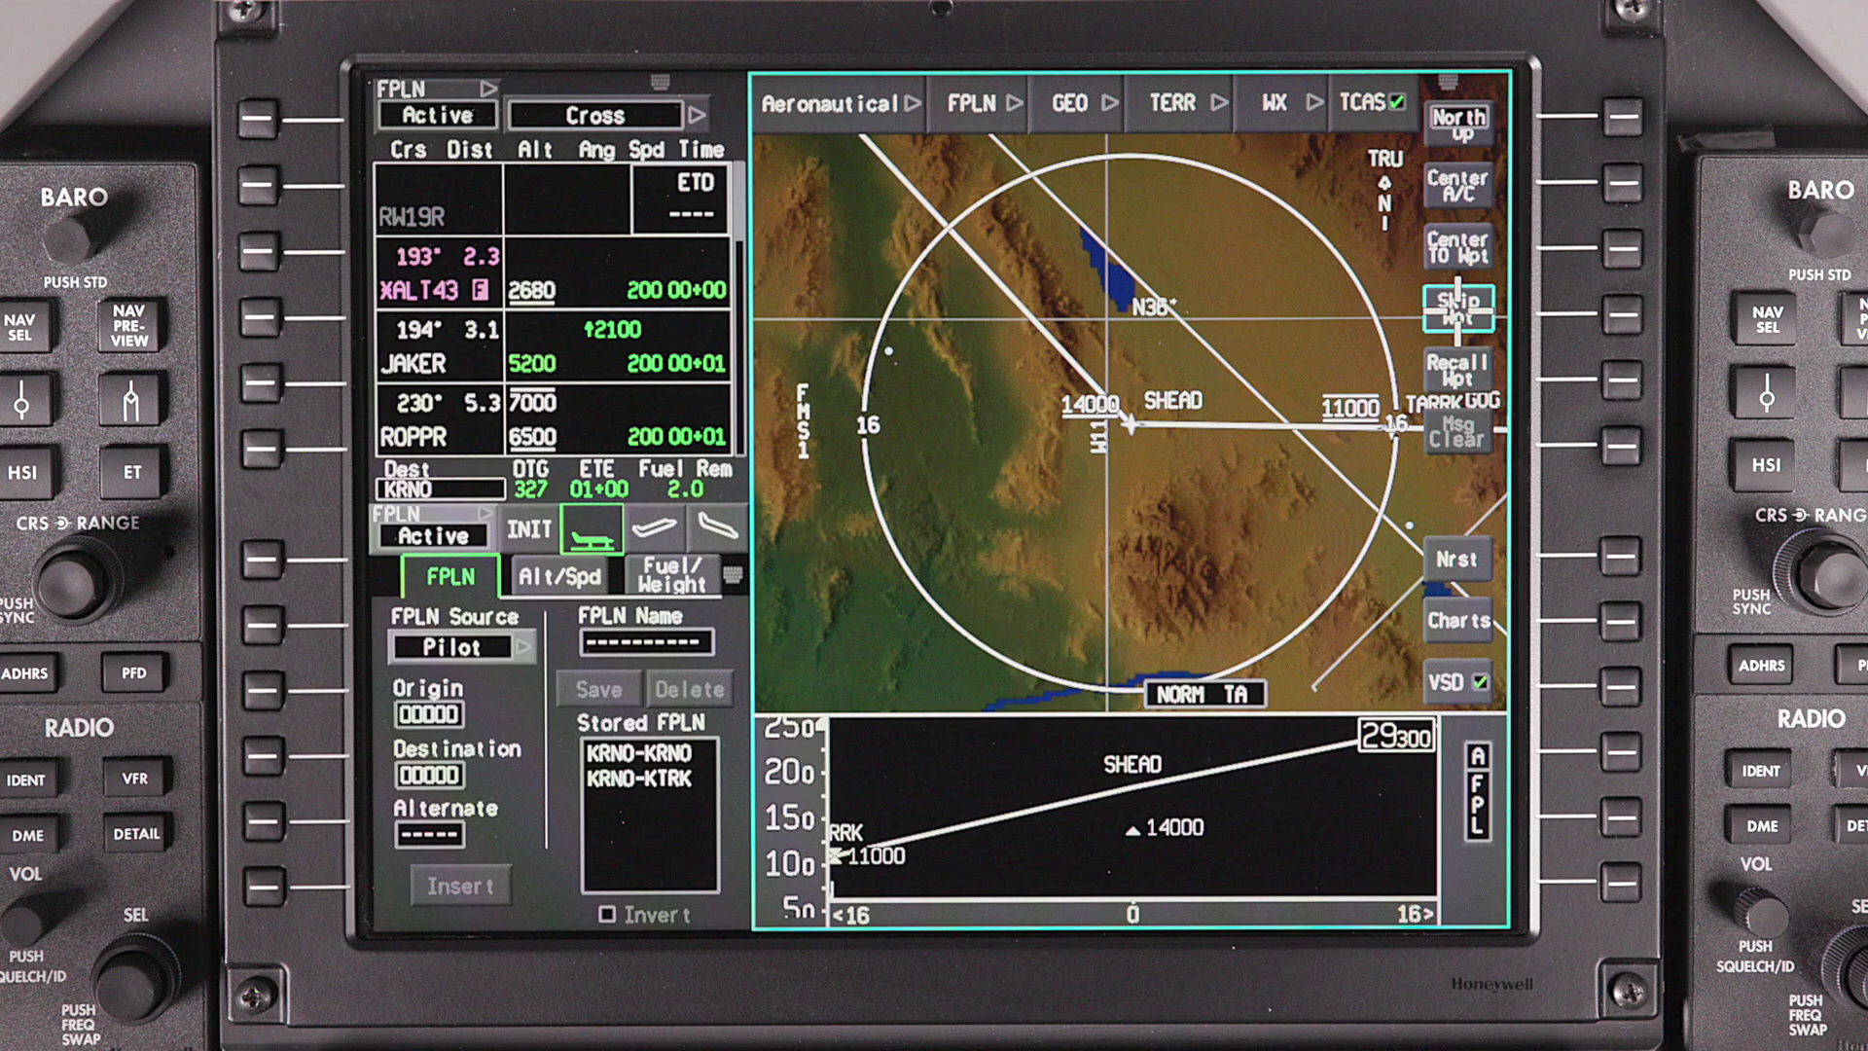
Step: Recall waypoints back through MDDOG and ROPPR to XALT43
left_click(1454, 367)
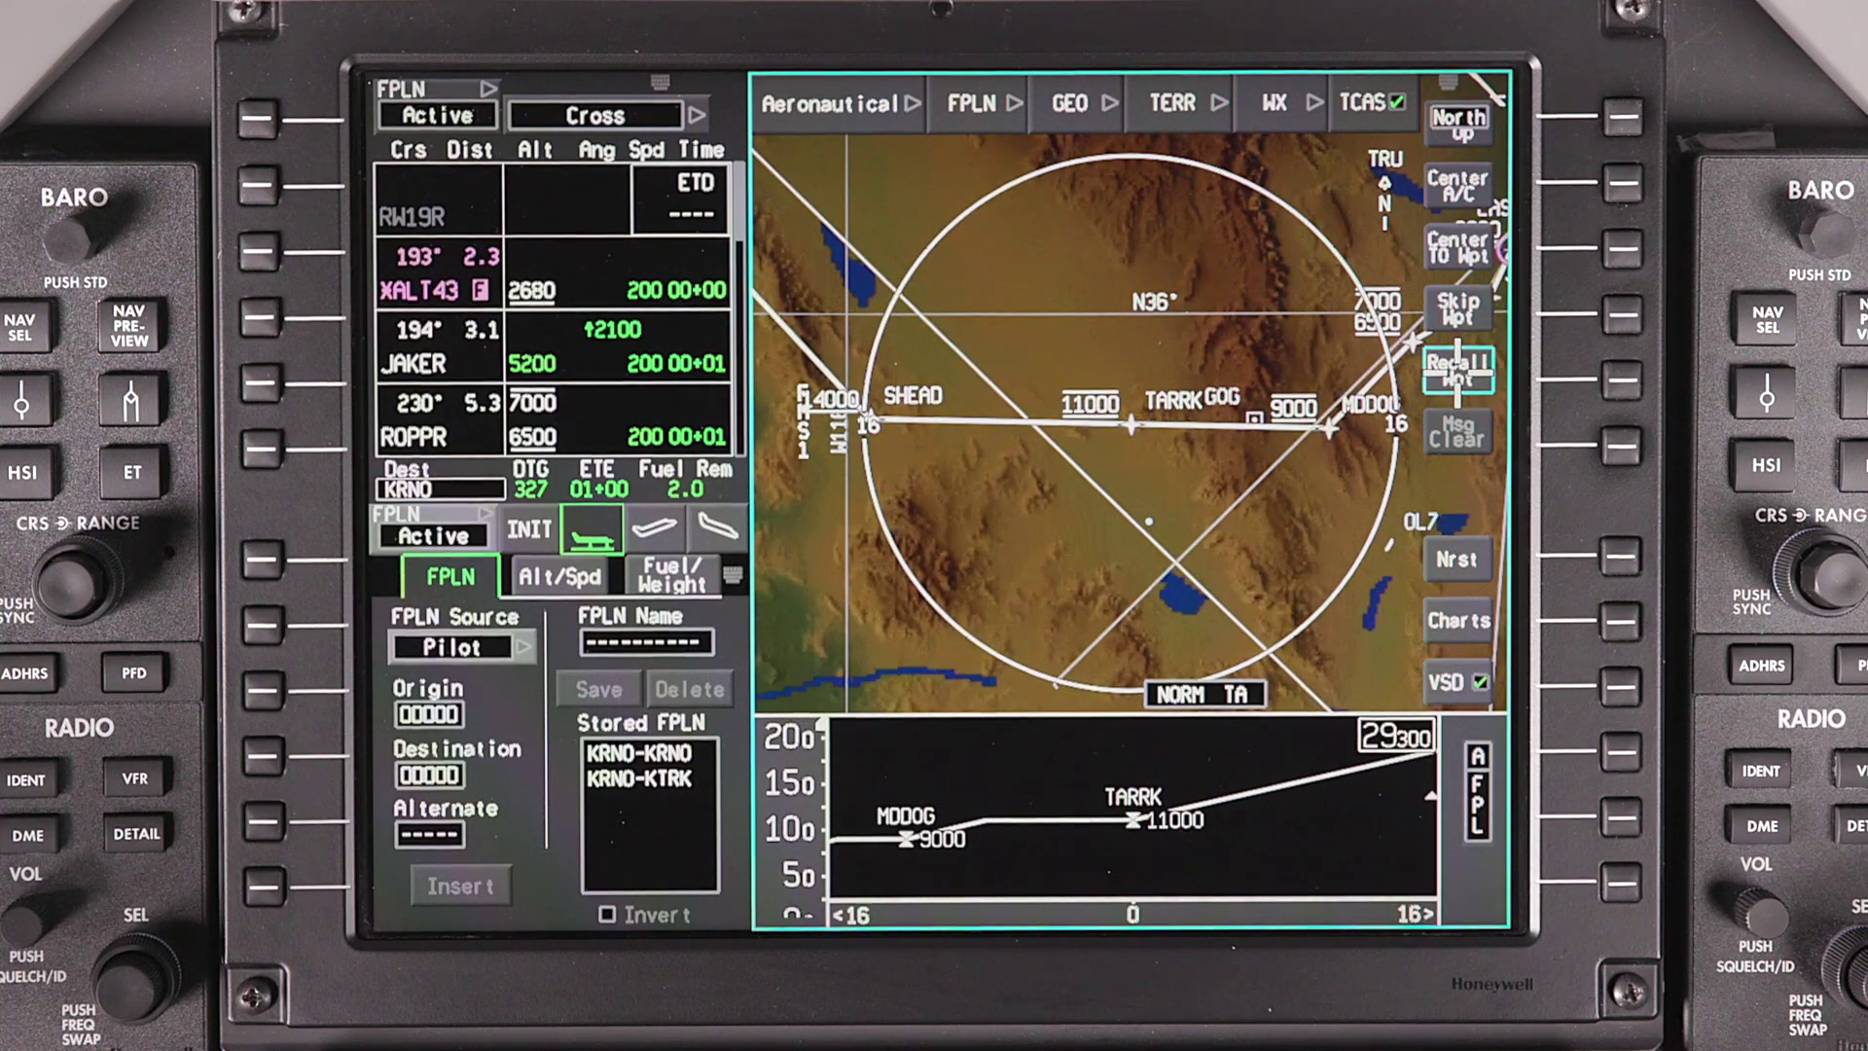
left_click(1457, 368)
left_click(1458, 368)
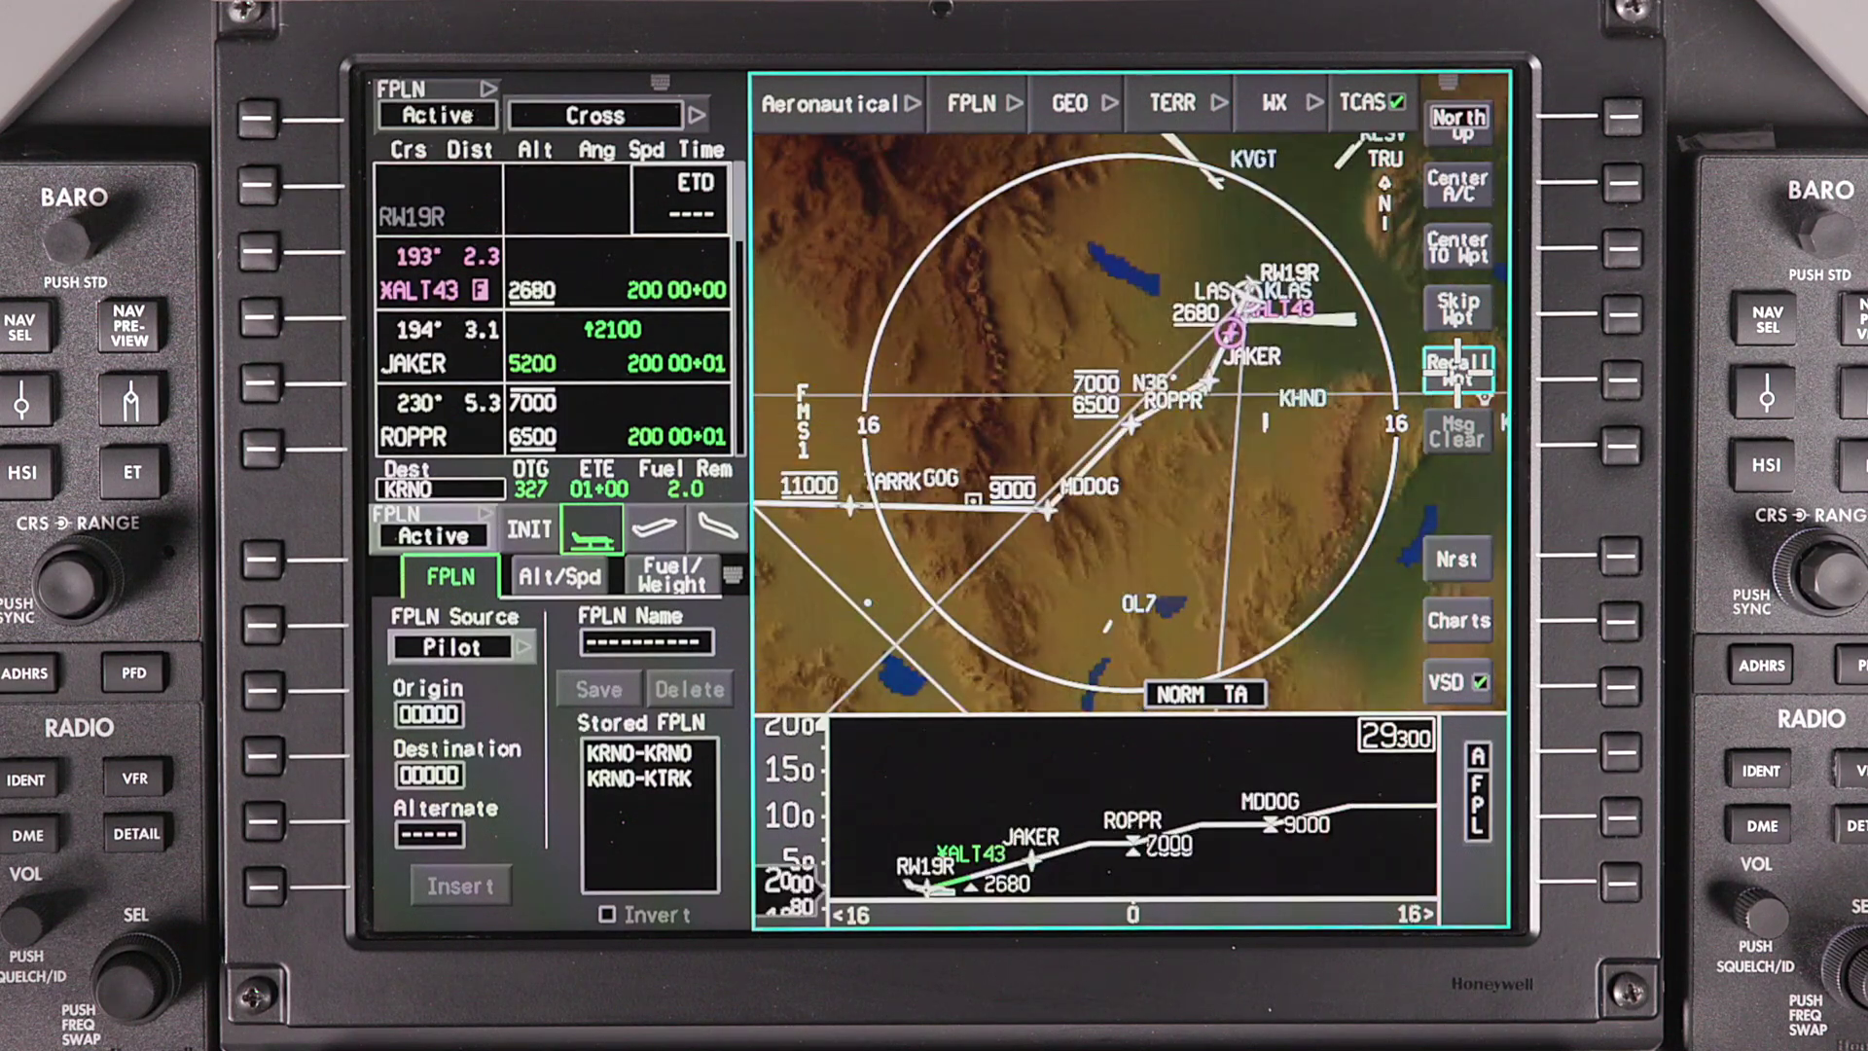
left_click(1458, 367)
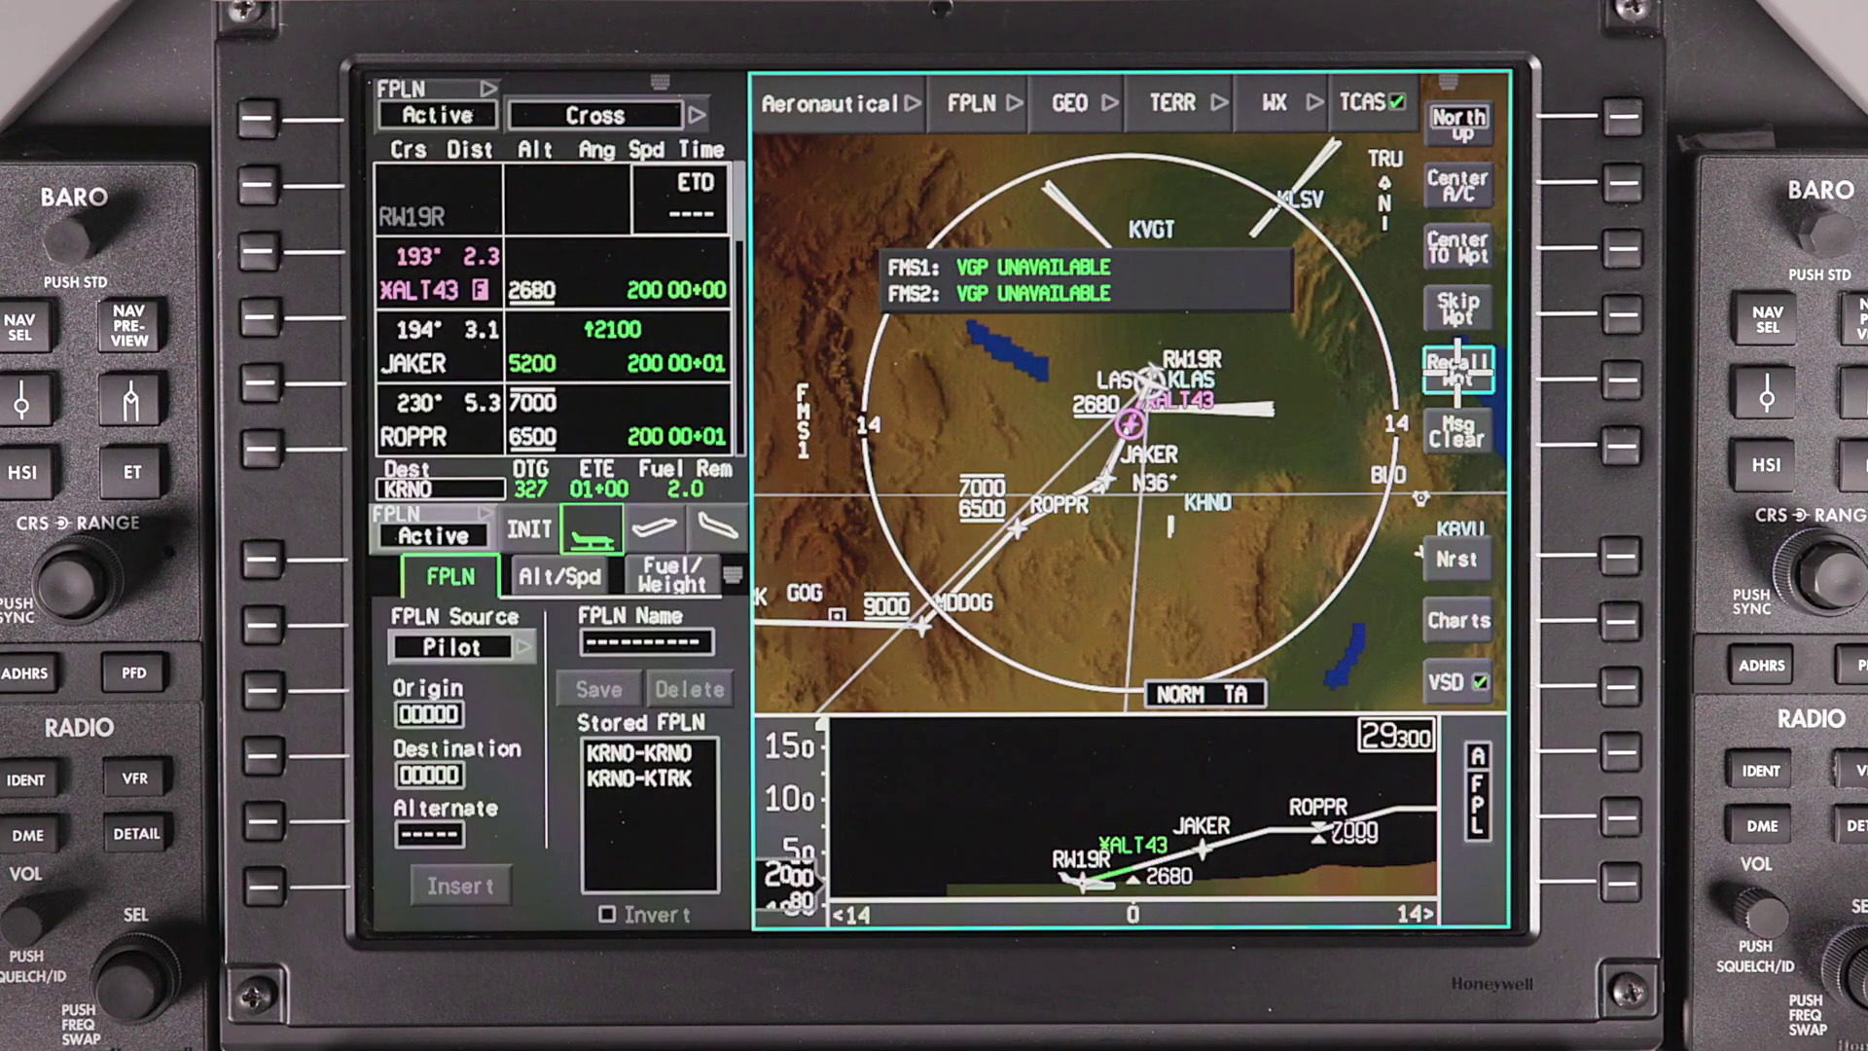
Step: Clear the VGP unavailable message, browse Nearest Airports, then display the KRNO Reno/Tahoe chart
left_click(1620, 444)
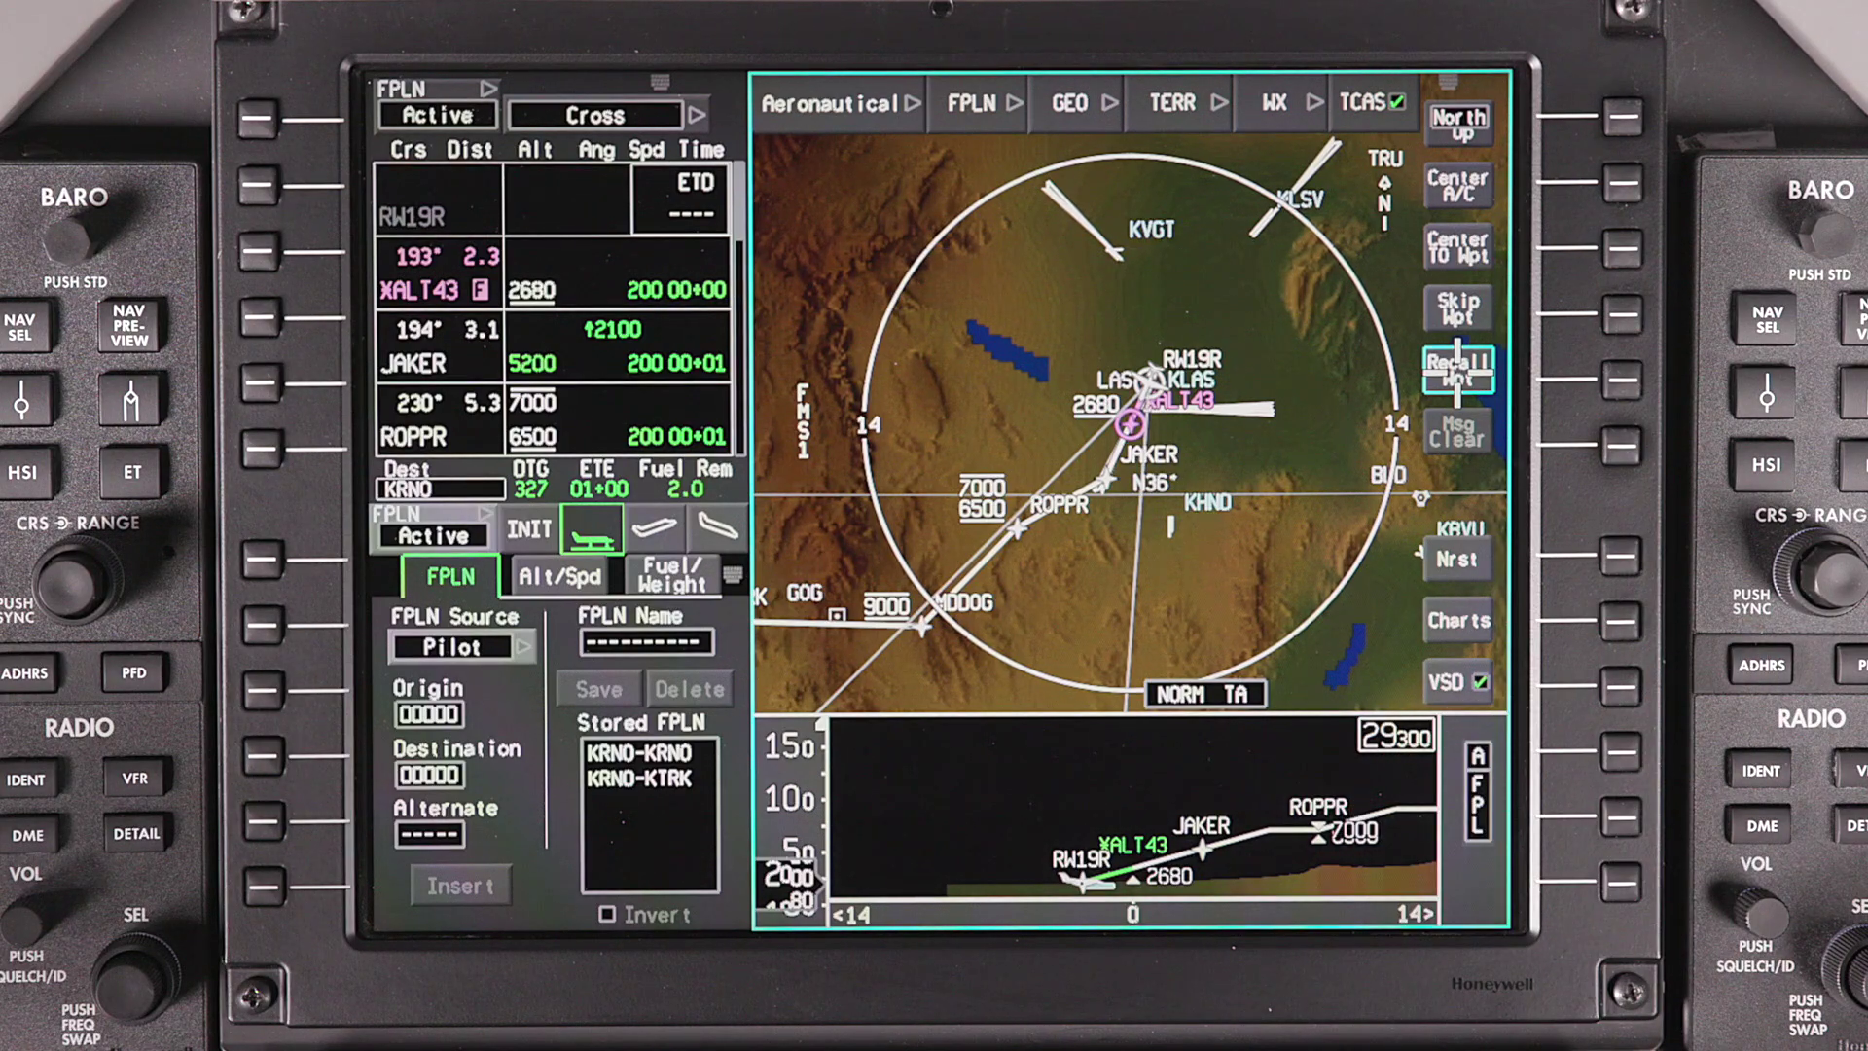
left_click(1457, 558)
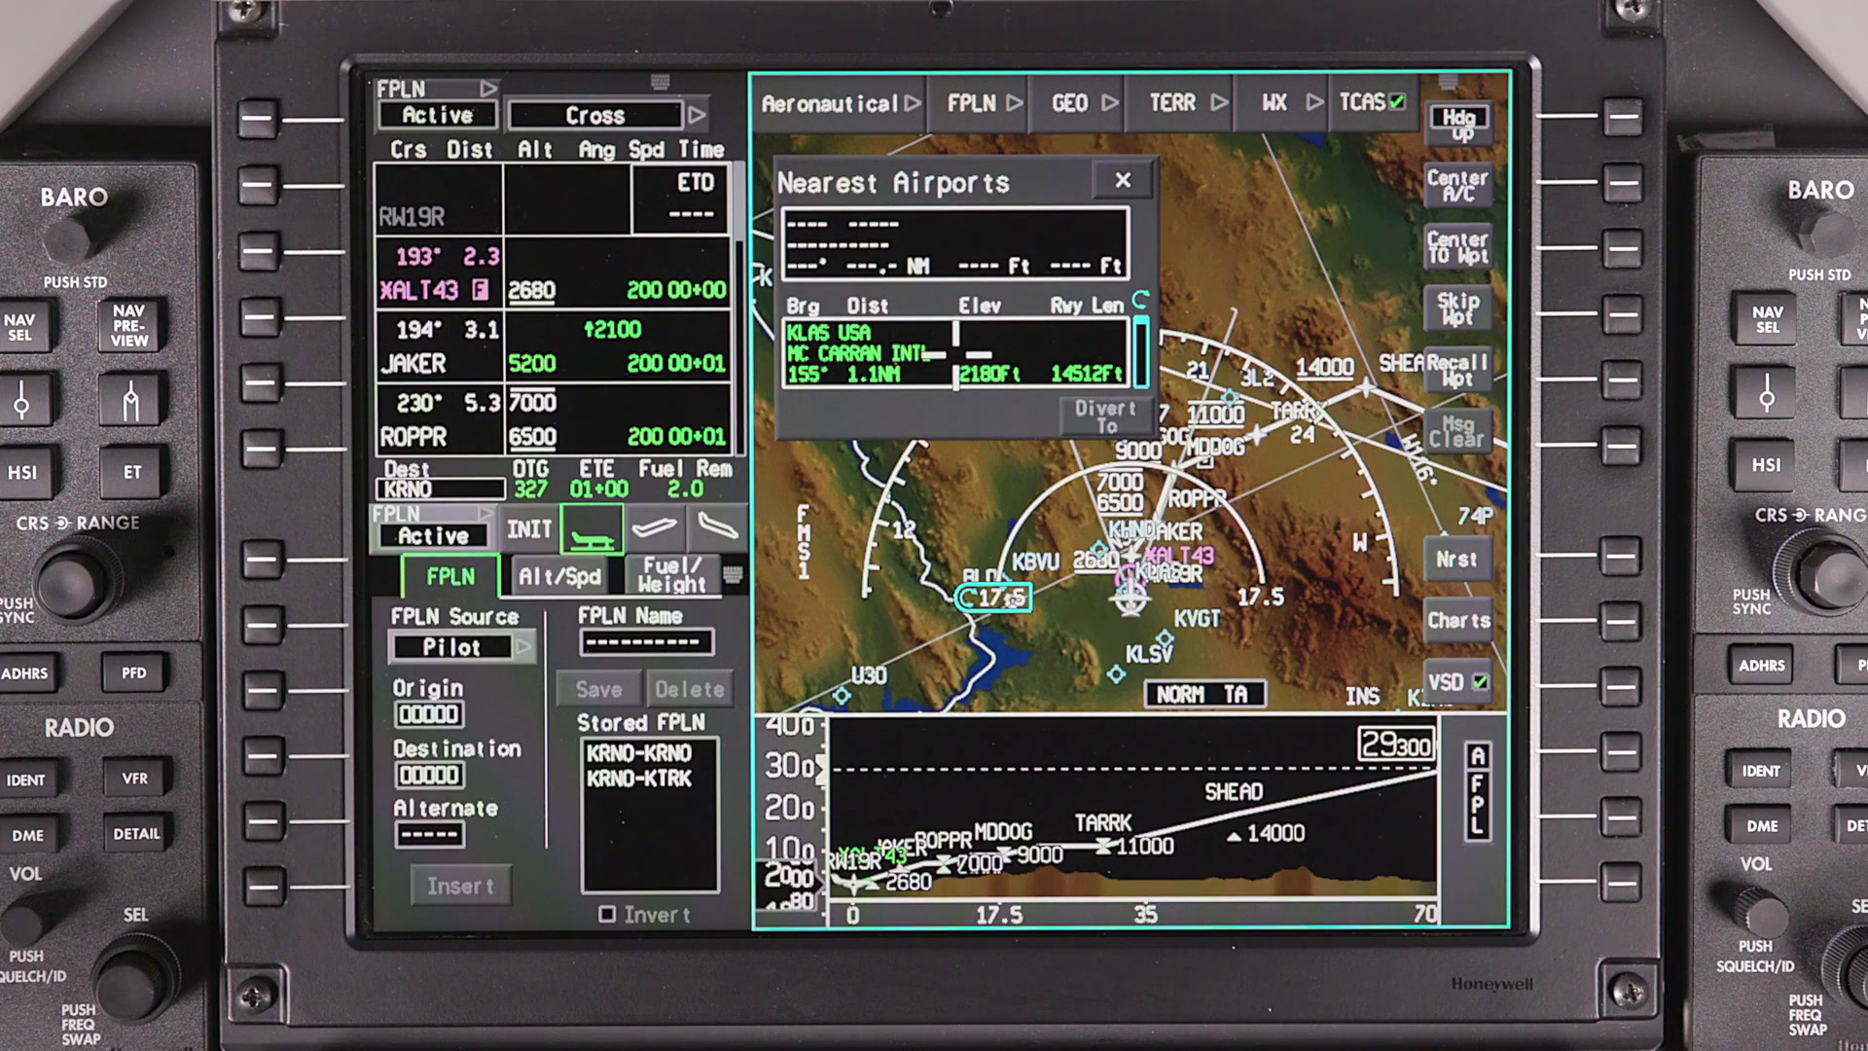
scroll(992, 597, "down", 1)
scroll(992, 598, "down", 1)
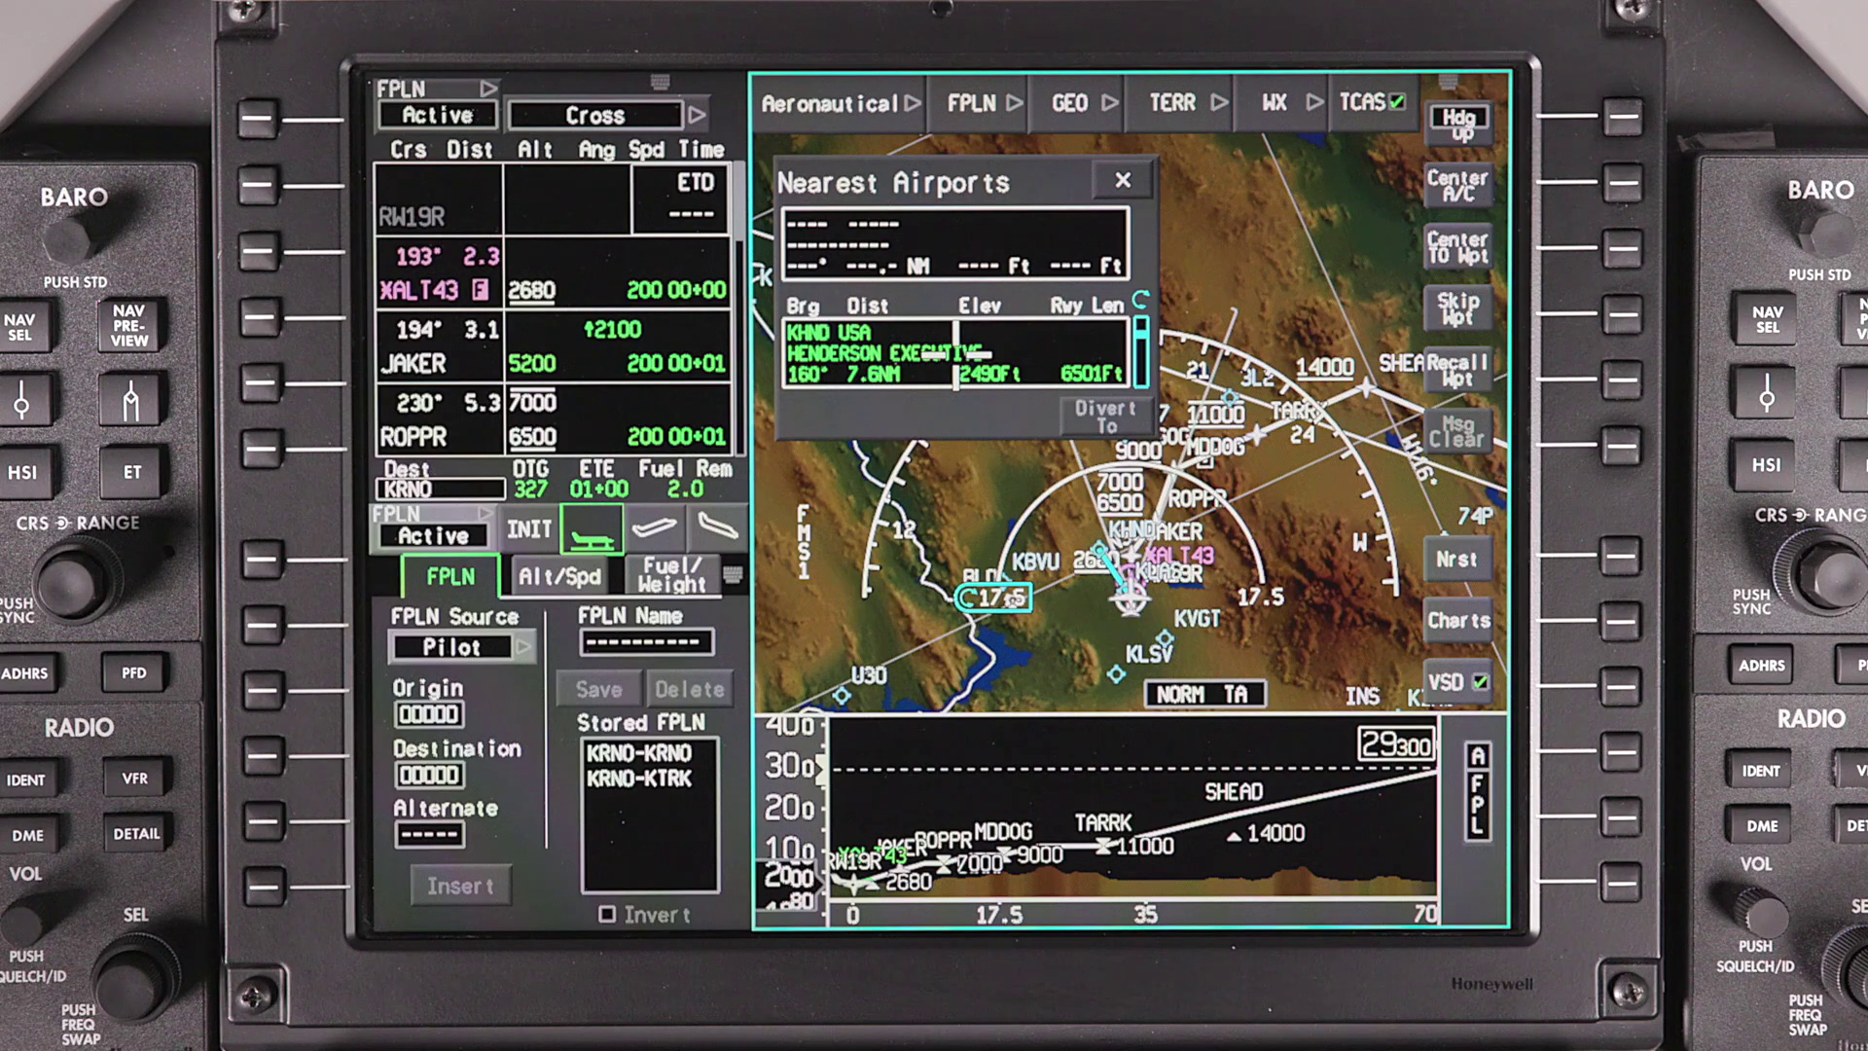
scroll(992, 597, "down", 1)
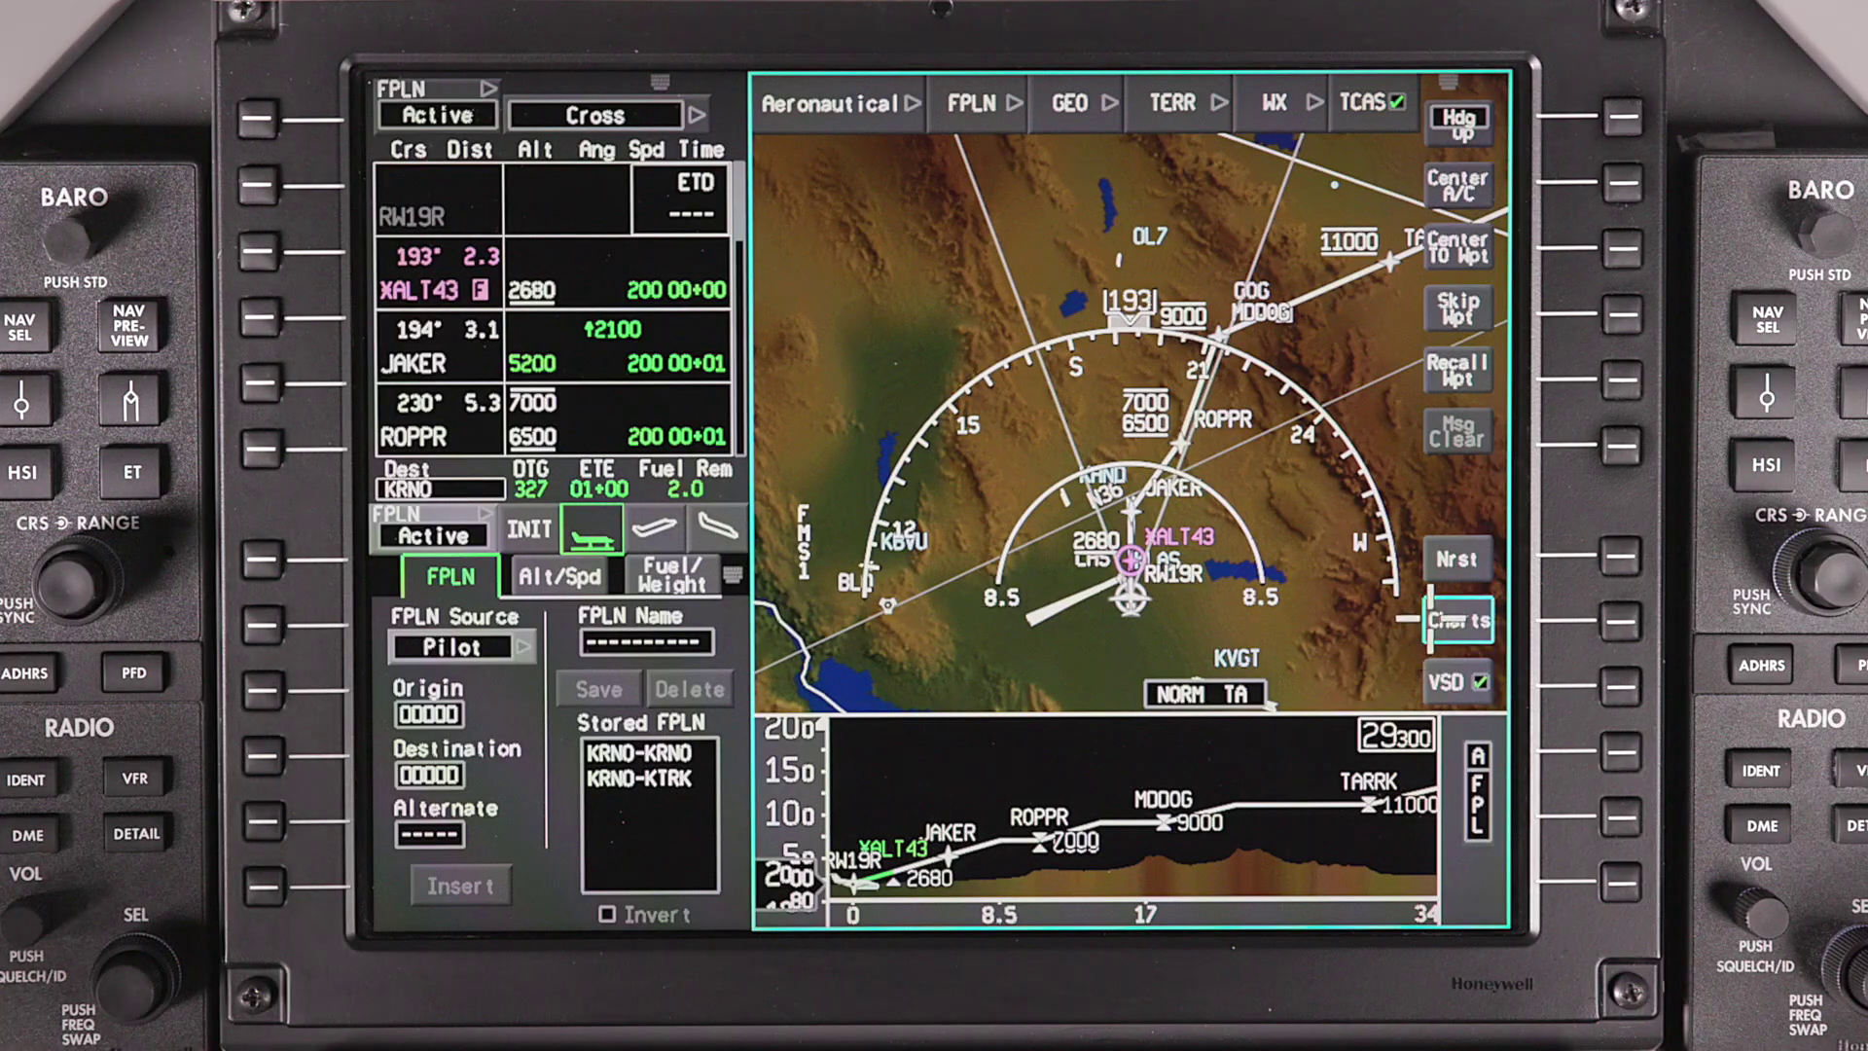
left_click(1457, 621)
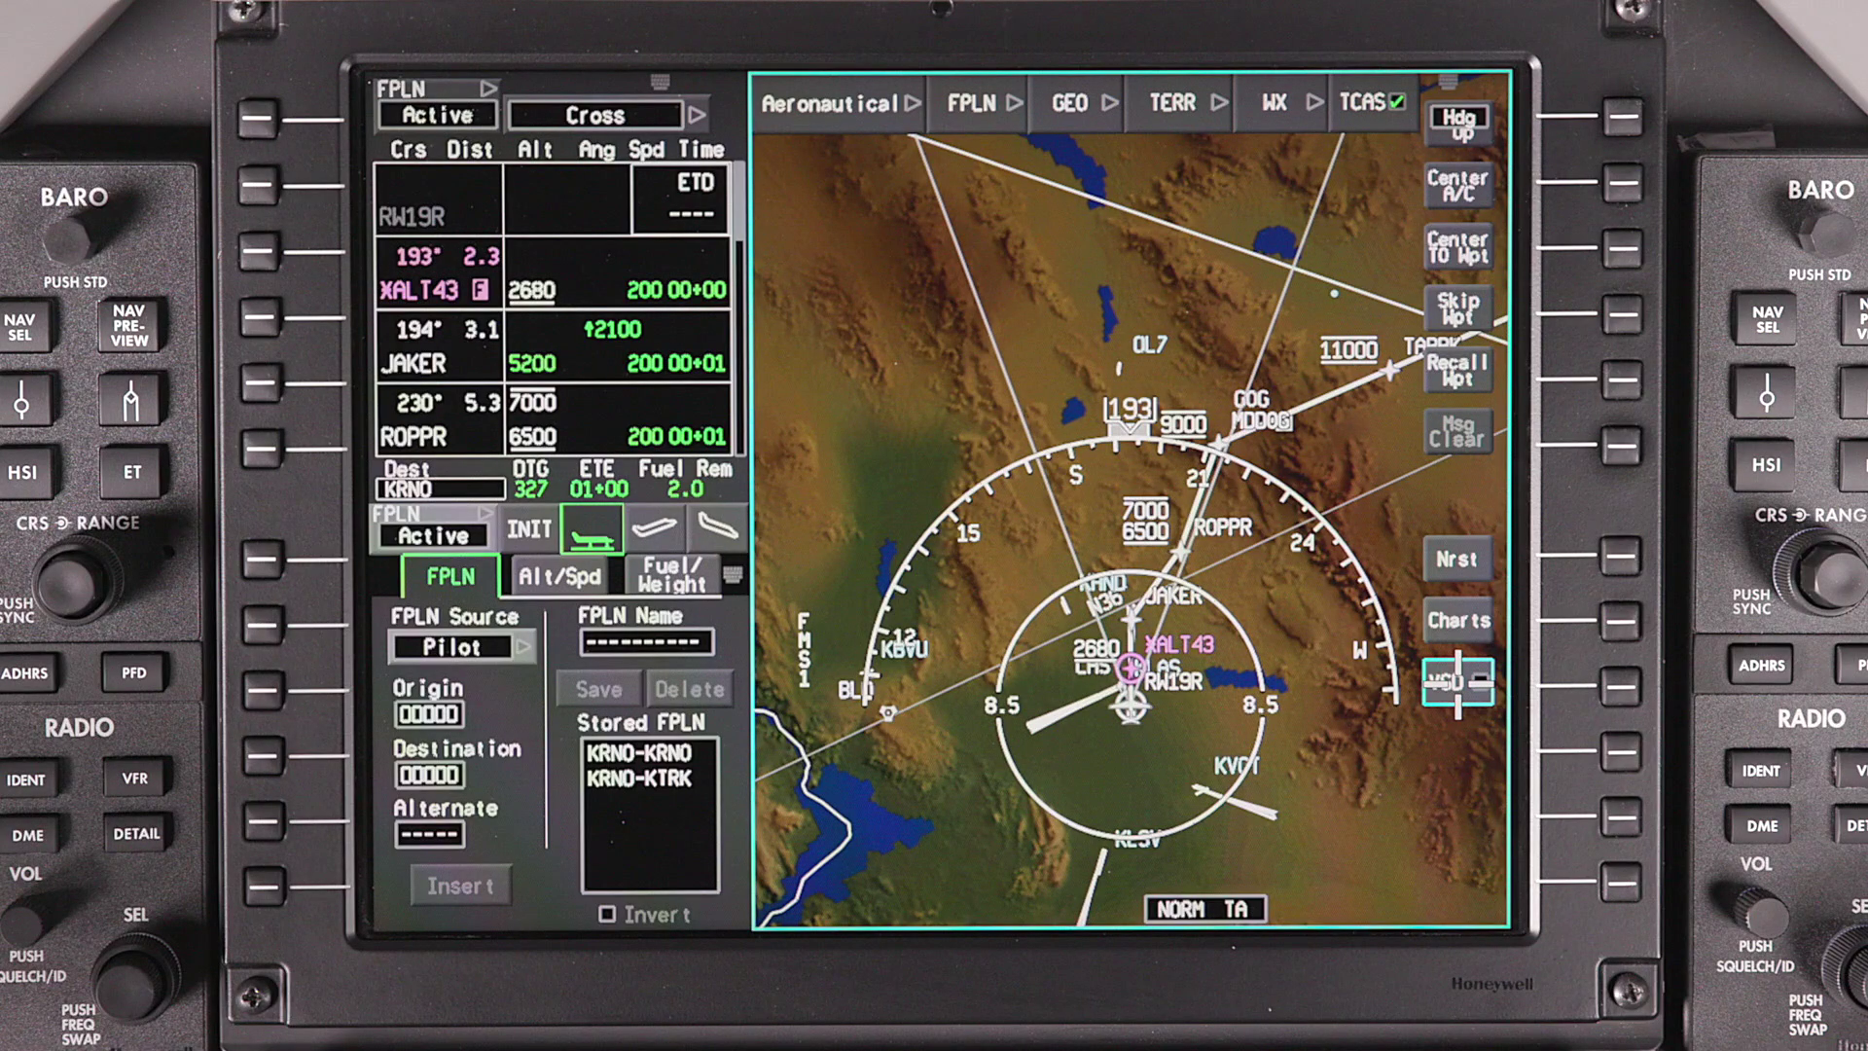
Step: Turn the VSD back on to show the climb from RW19R to TARRK
left_click(1458, 684)
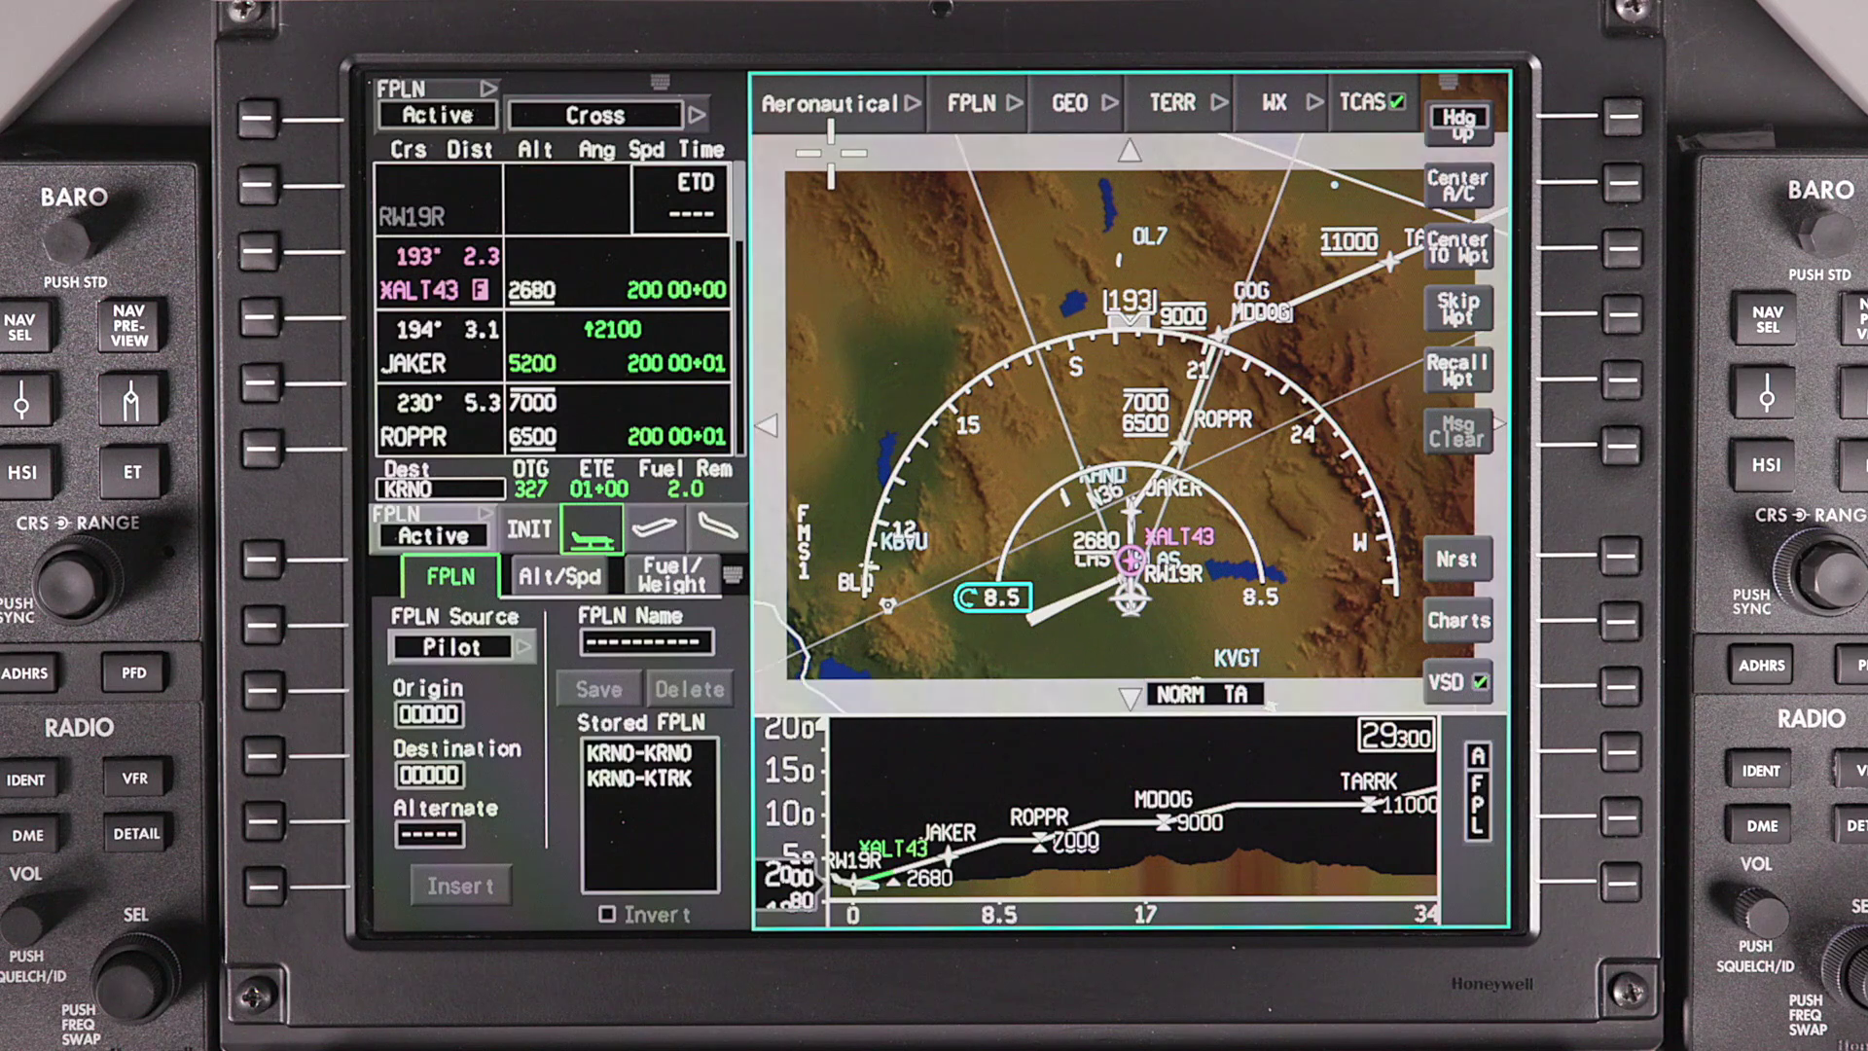
Step: Turn on the Intersection layer in the Aeronautical menu
left_click(839, 102)
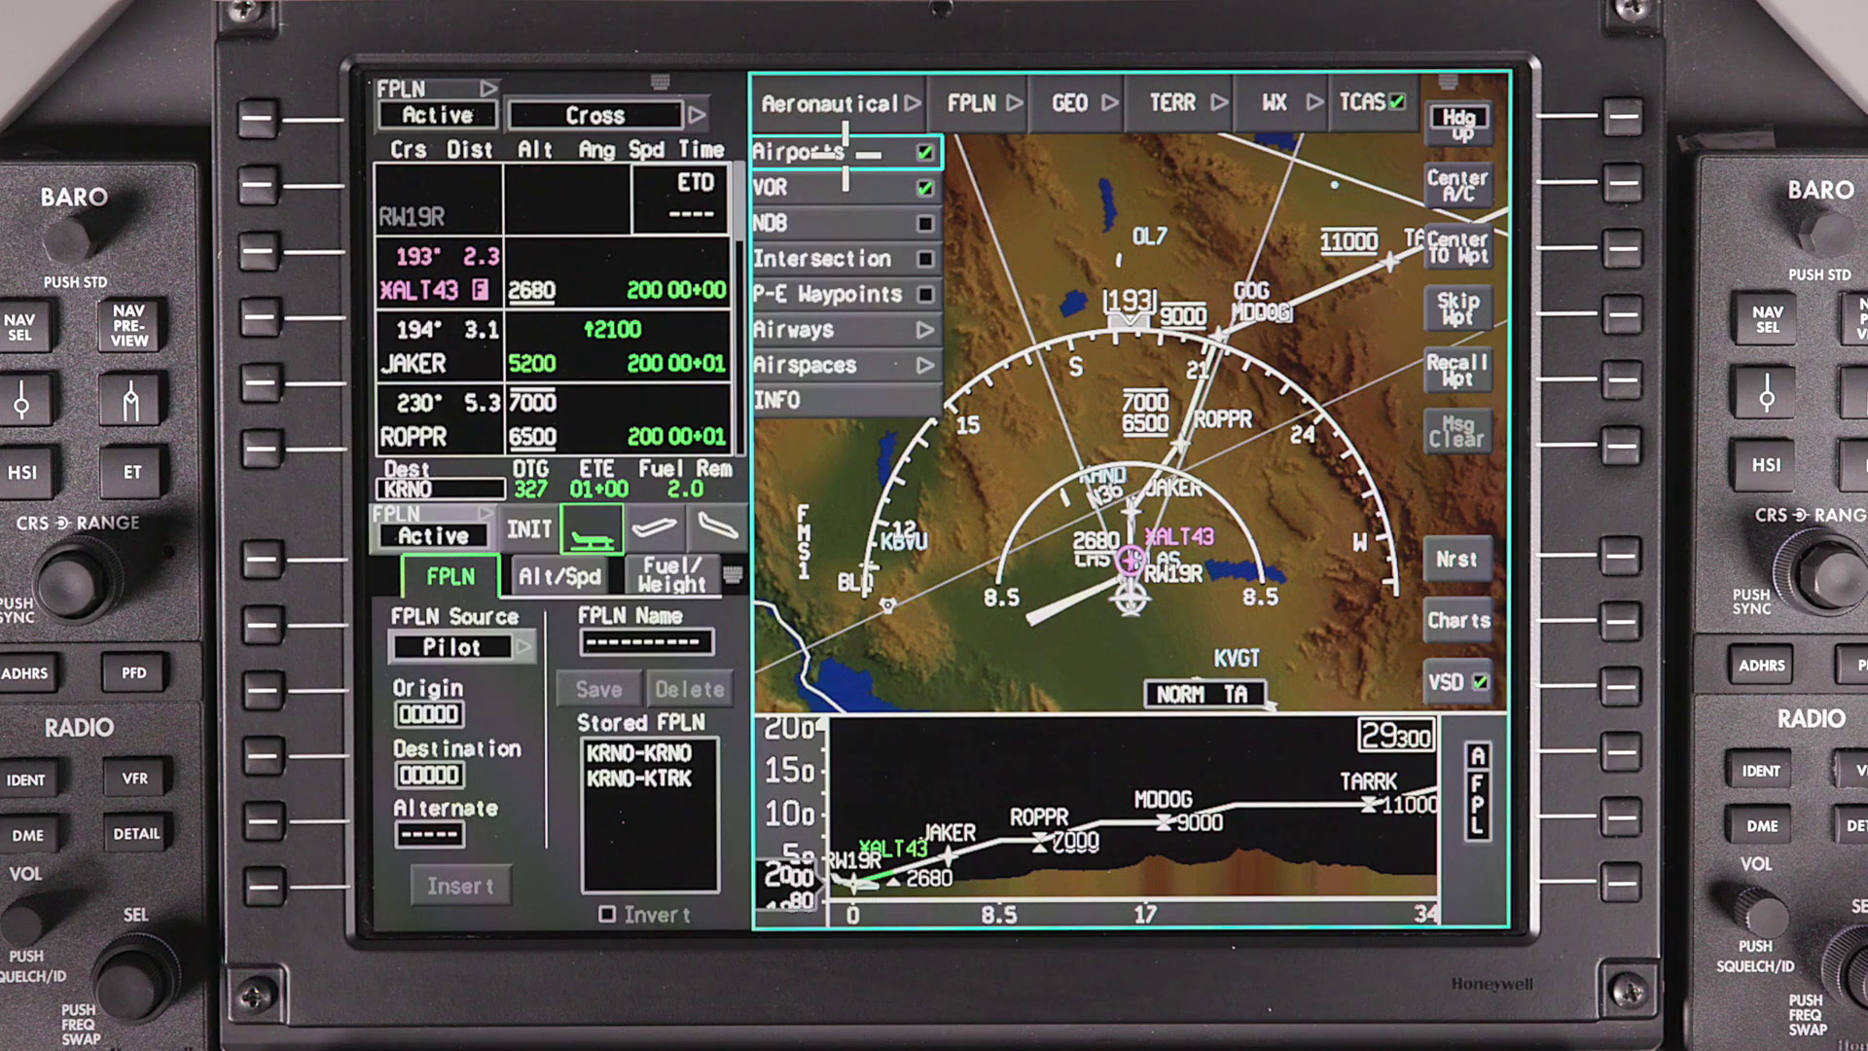
left_click(872, 257)
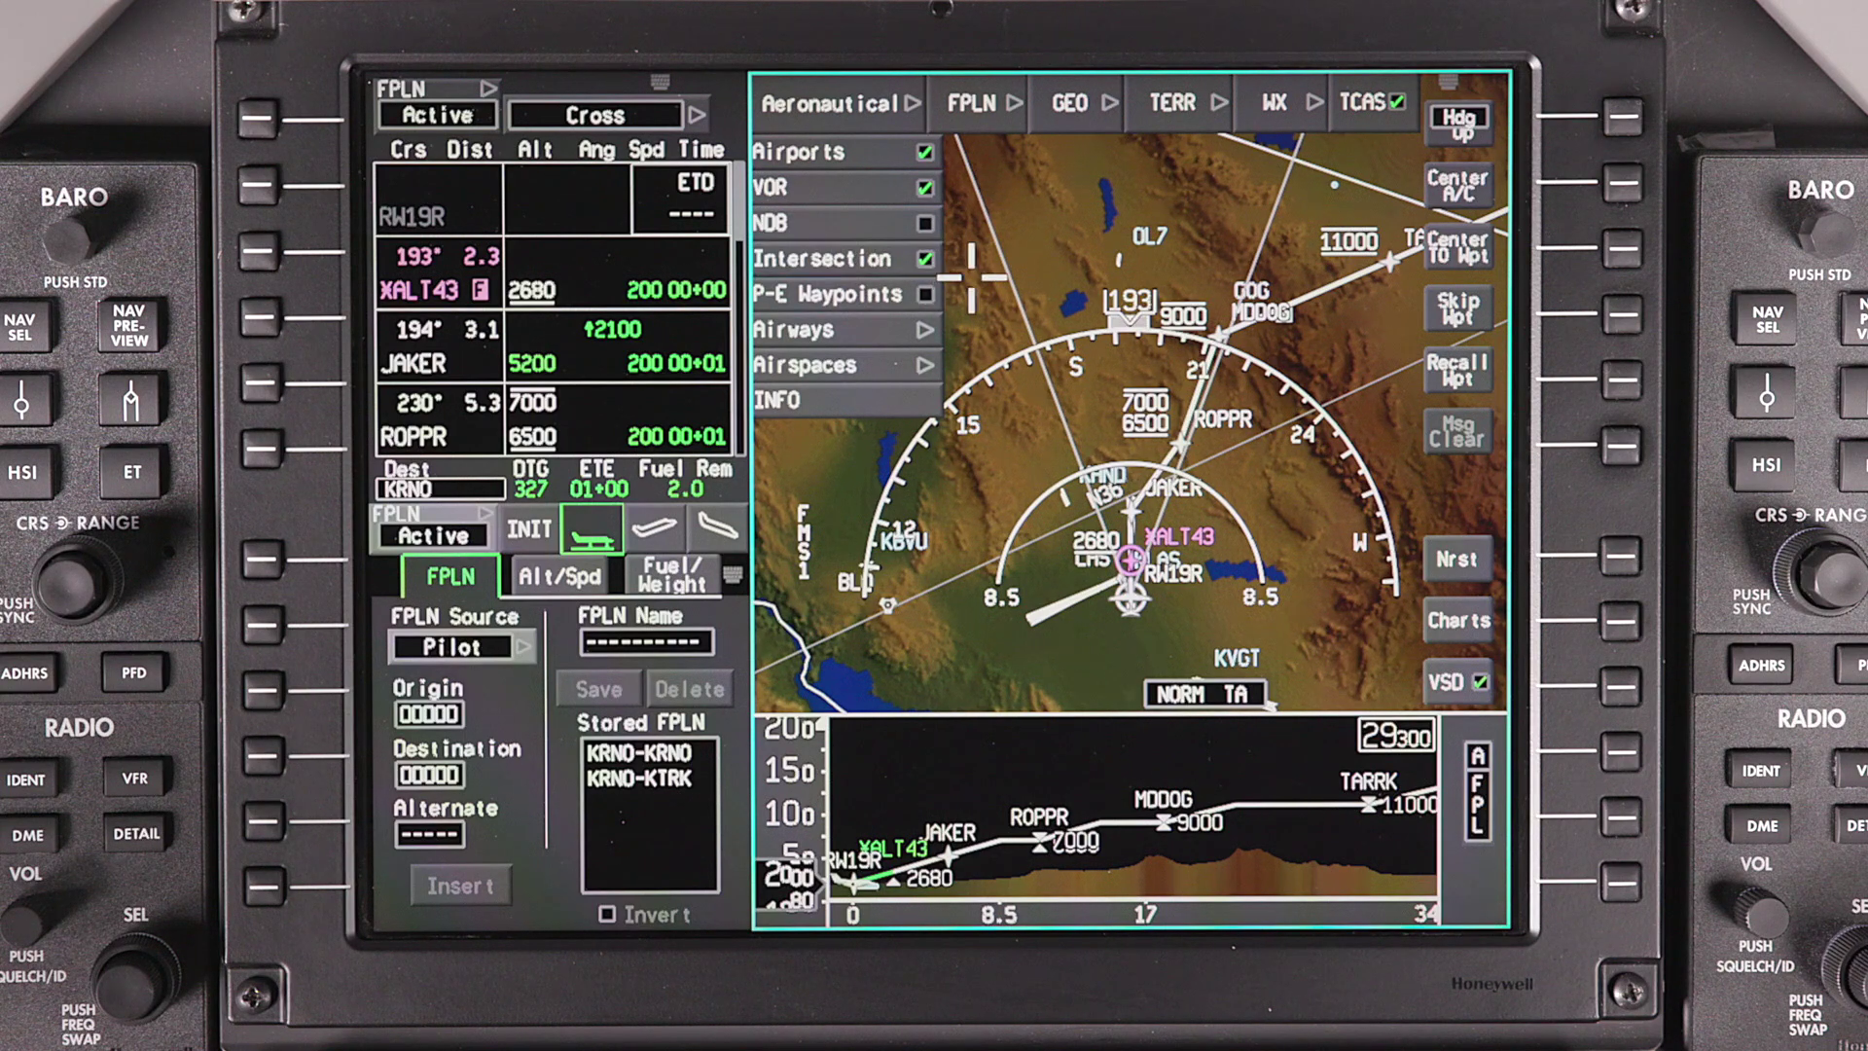
left_click(1034, 259)
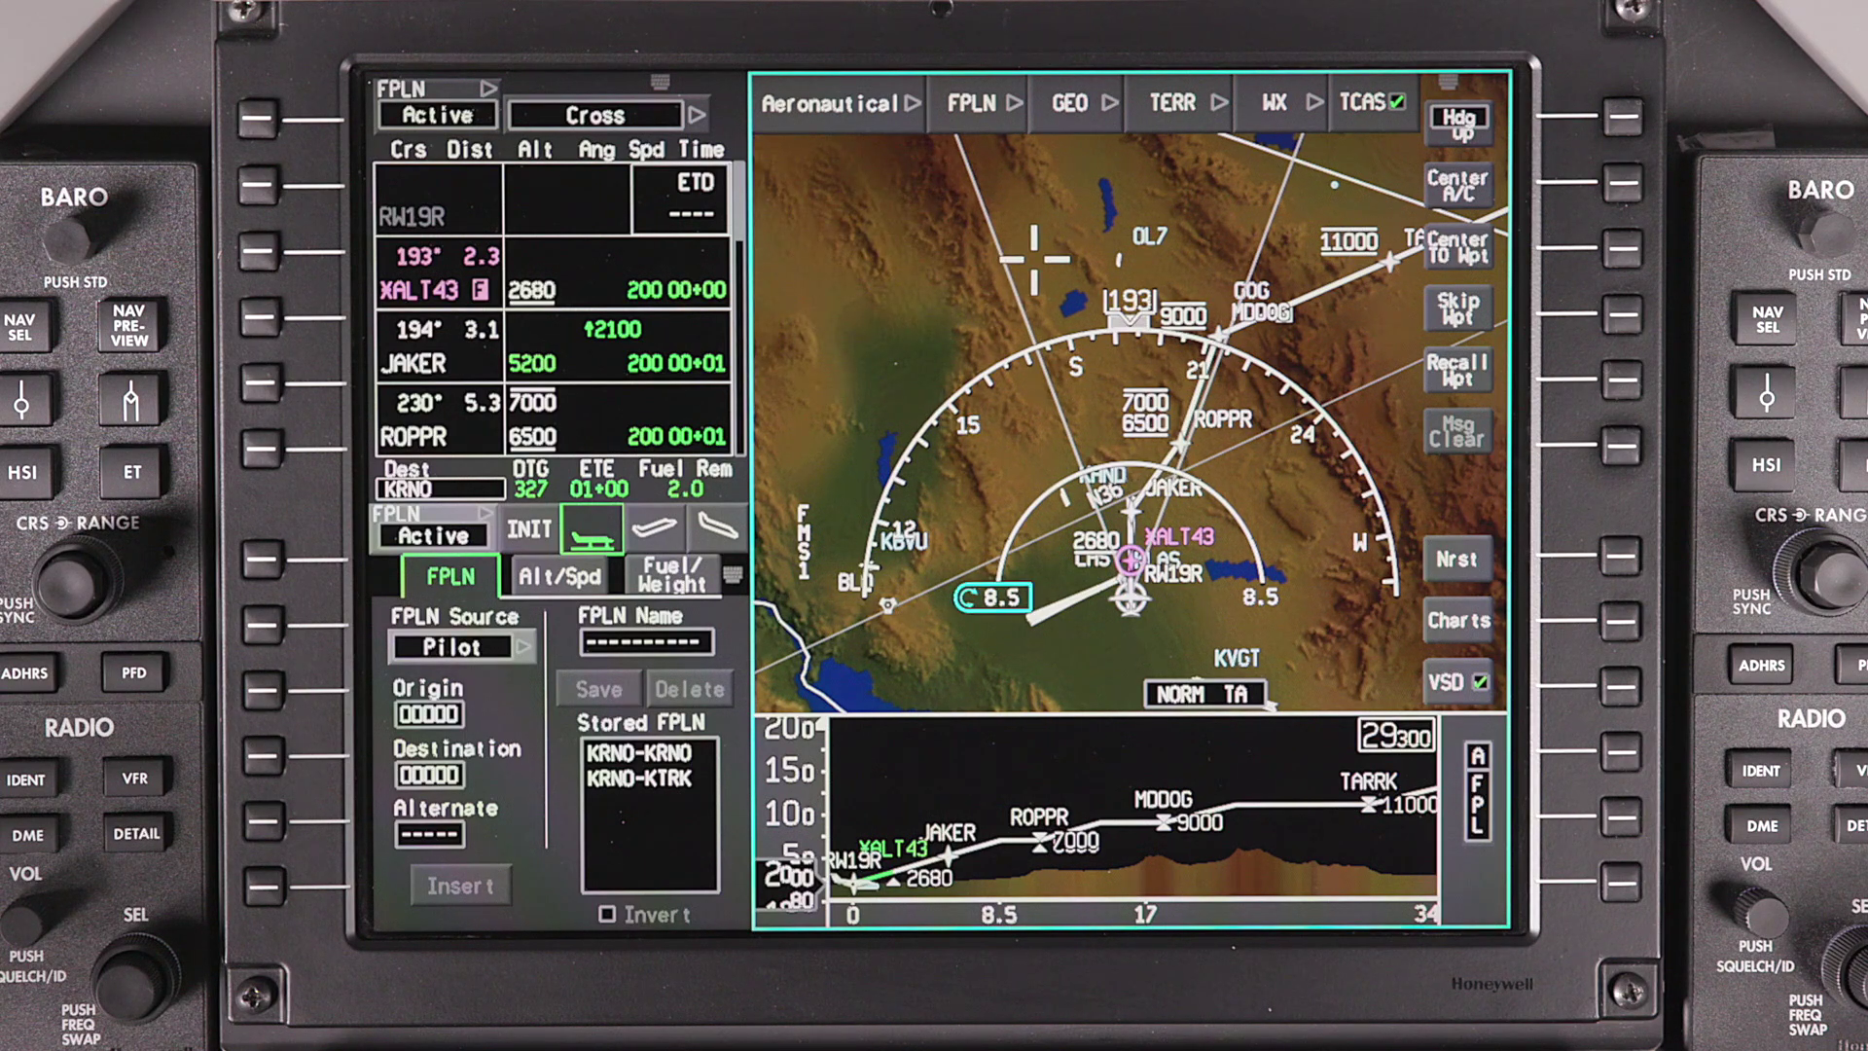
Step: Zoom the map in to a 3.5 range
scroll(1035, 259, "down", 2)
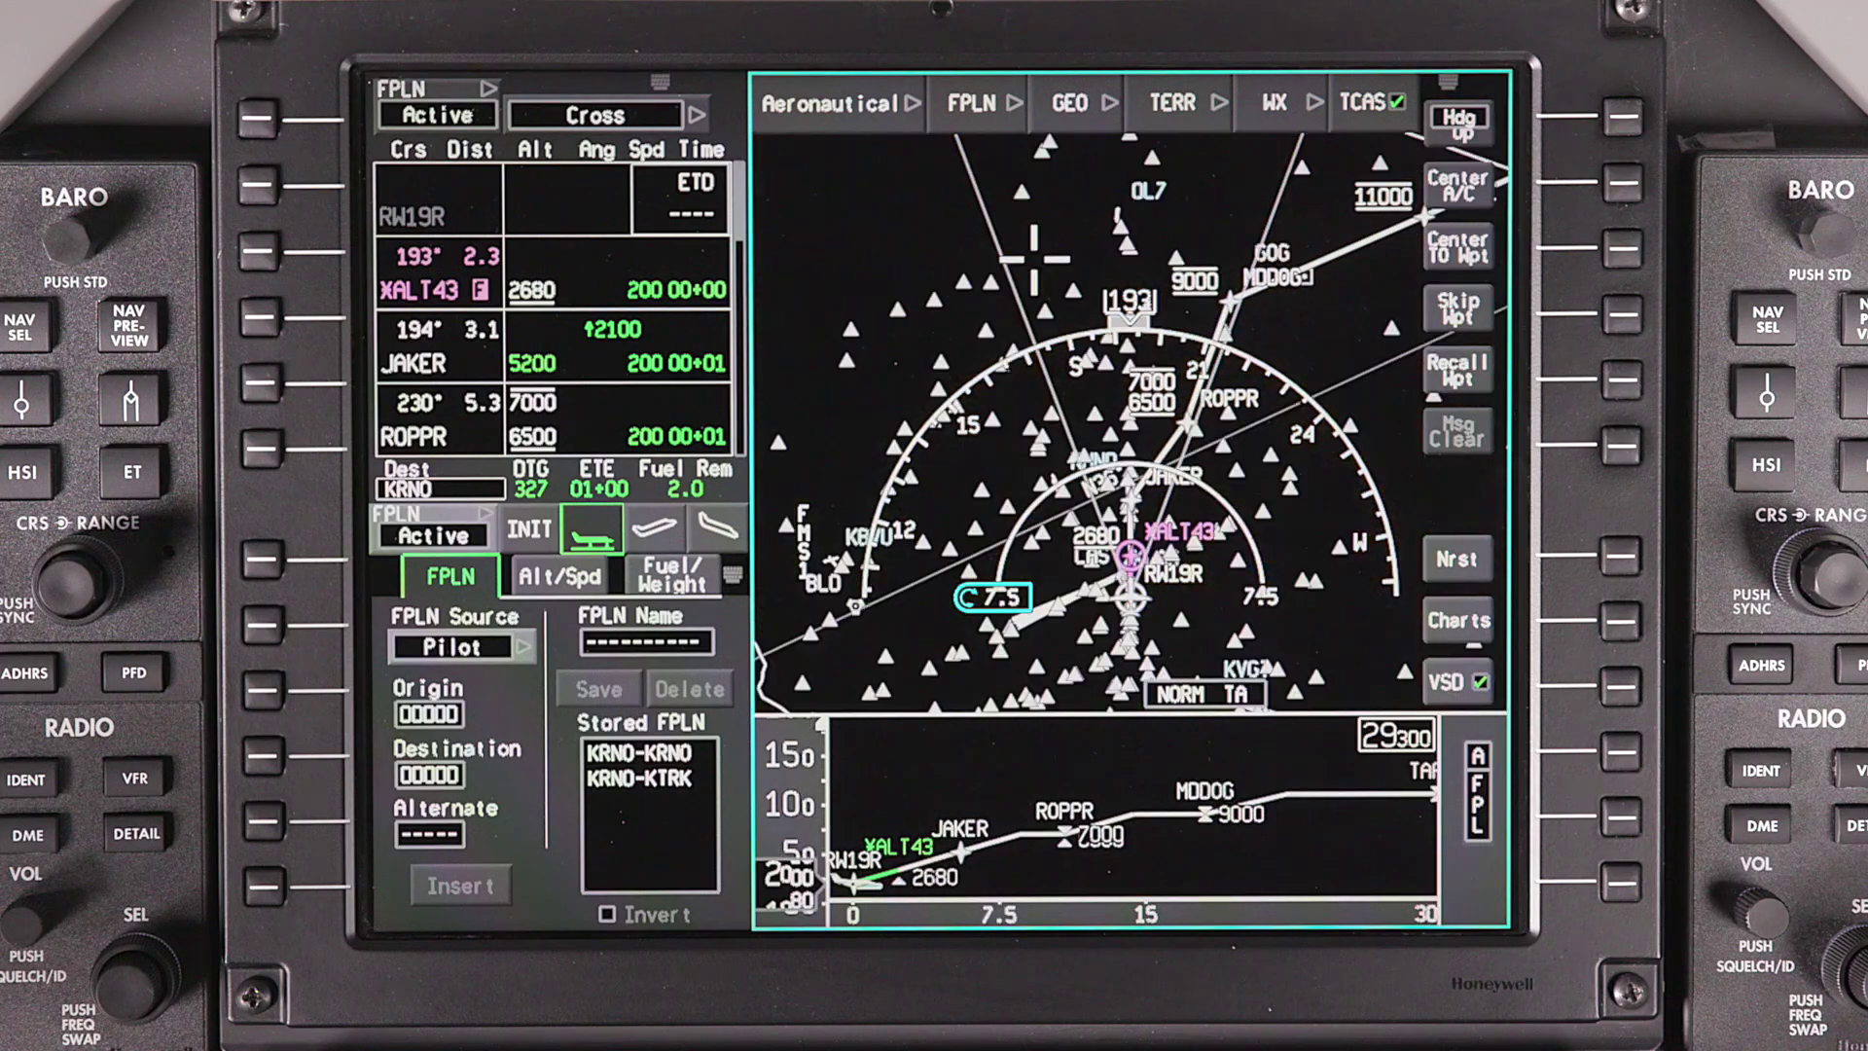
scroll(1035, 259, "down", 2)
scroll(1034, 259, "down", 1)
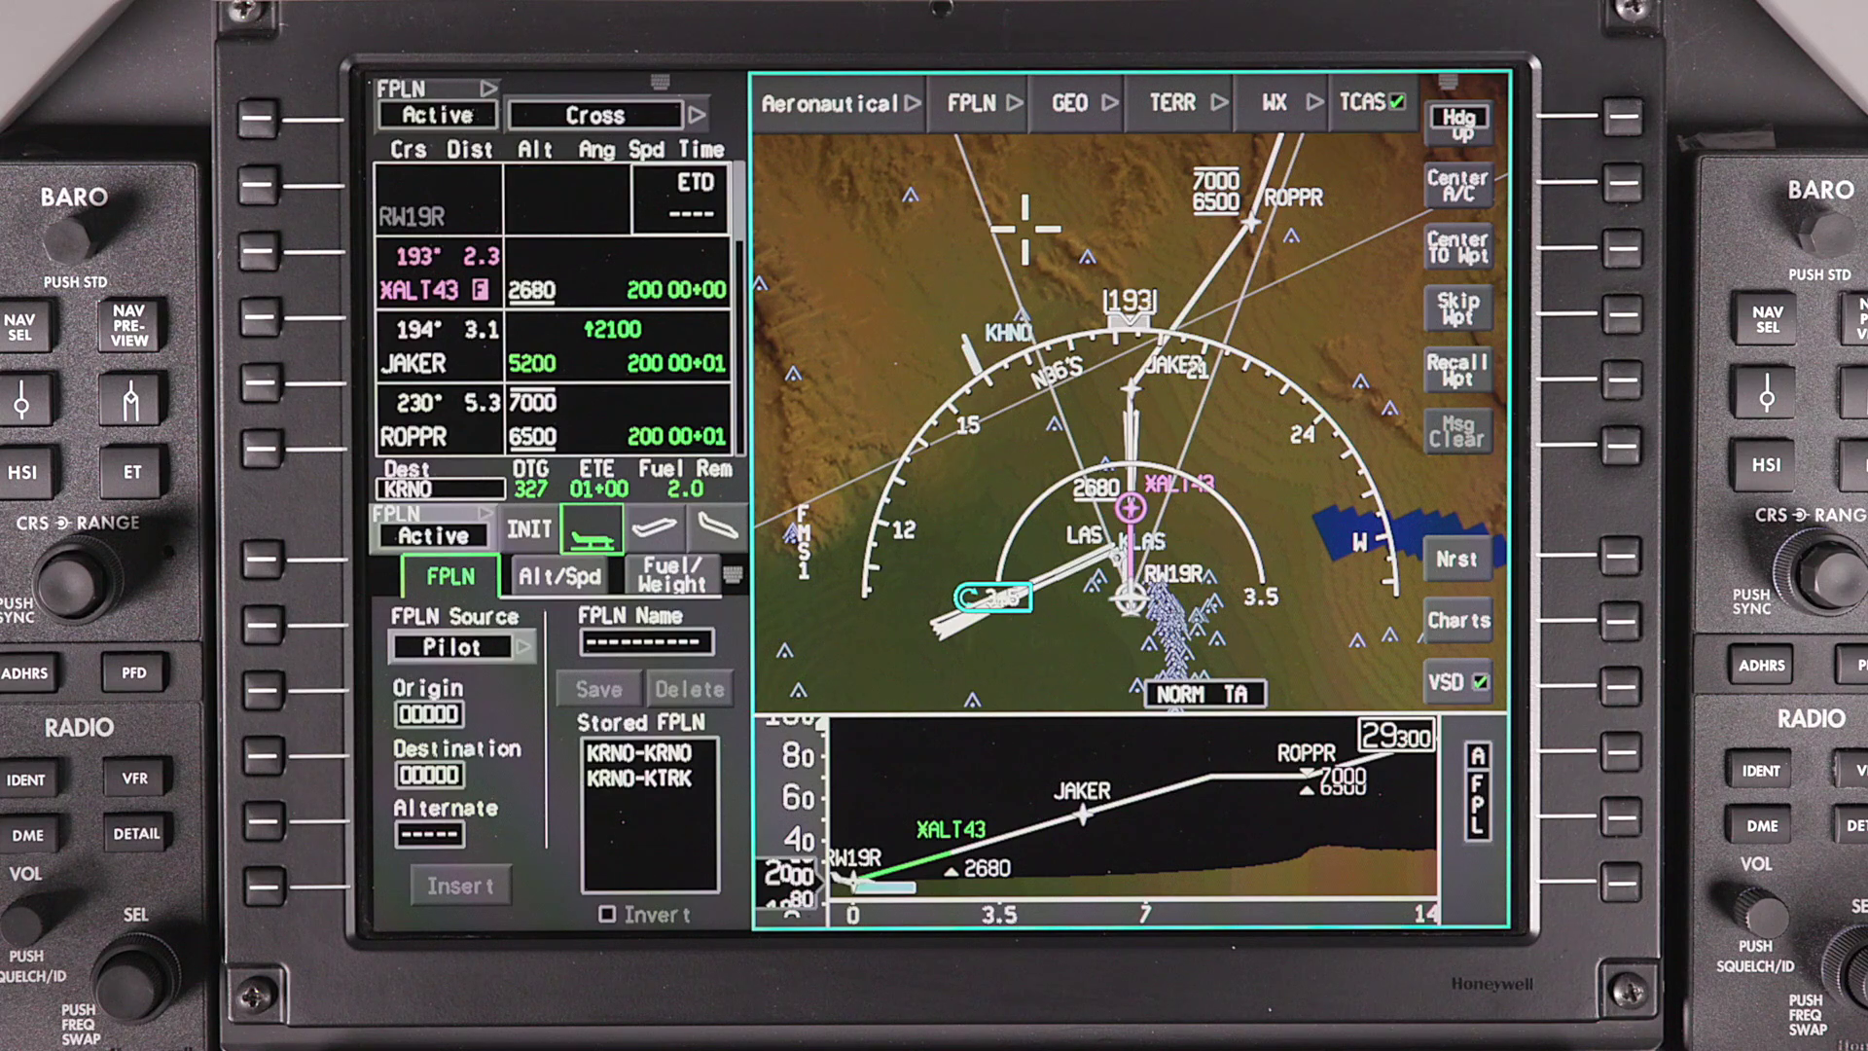
Step: Enable Major Roadways in the GEO layers after checking the FPLN options
left_click(981, 102)
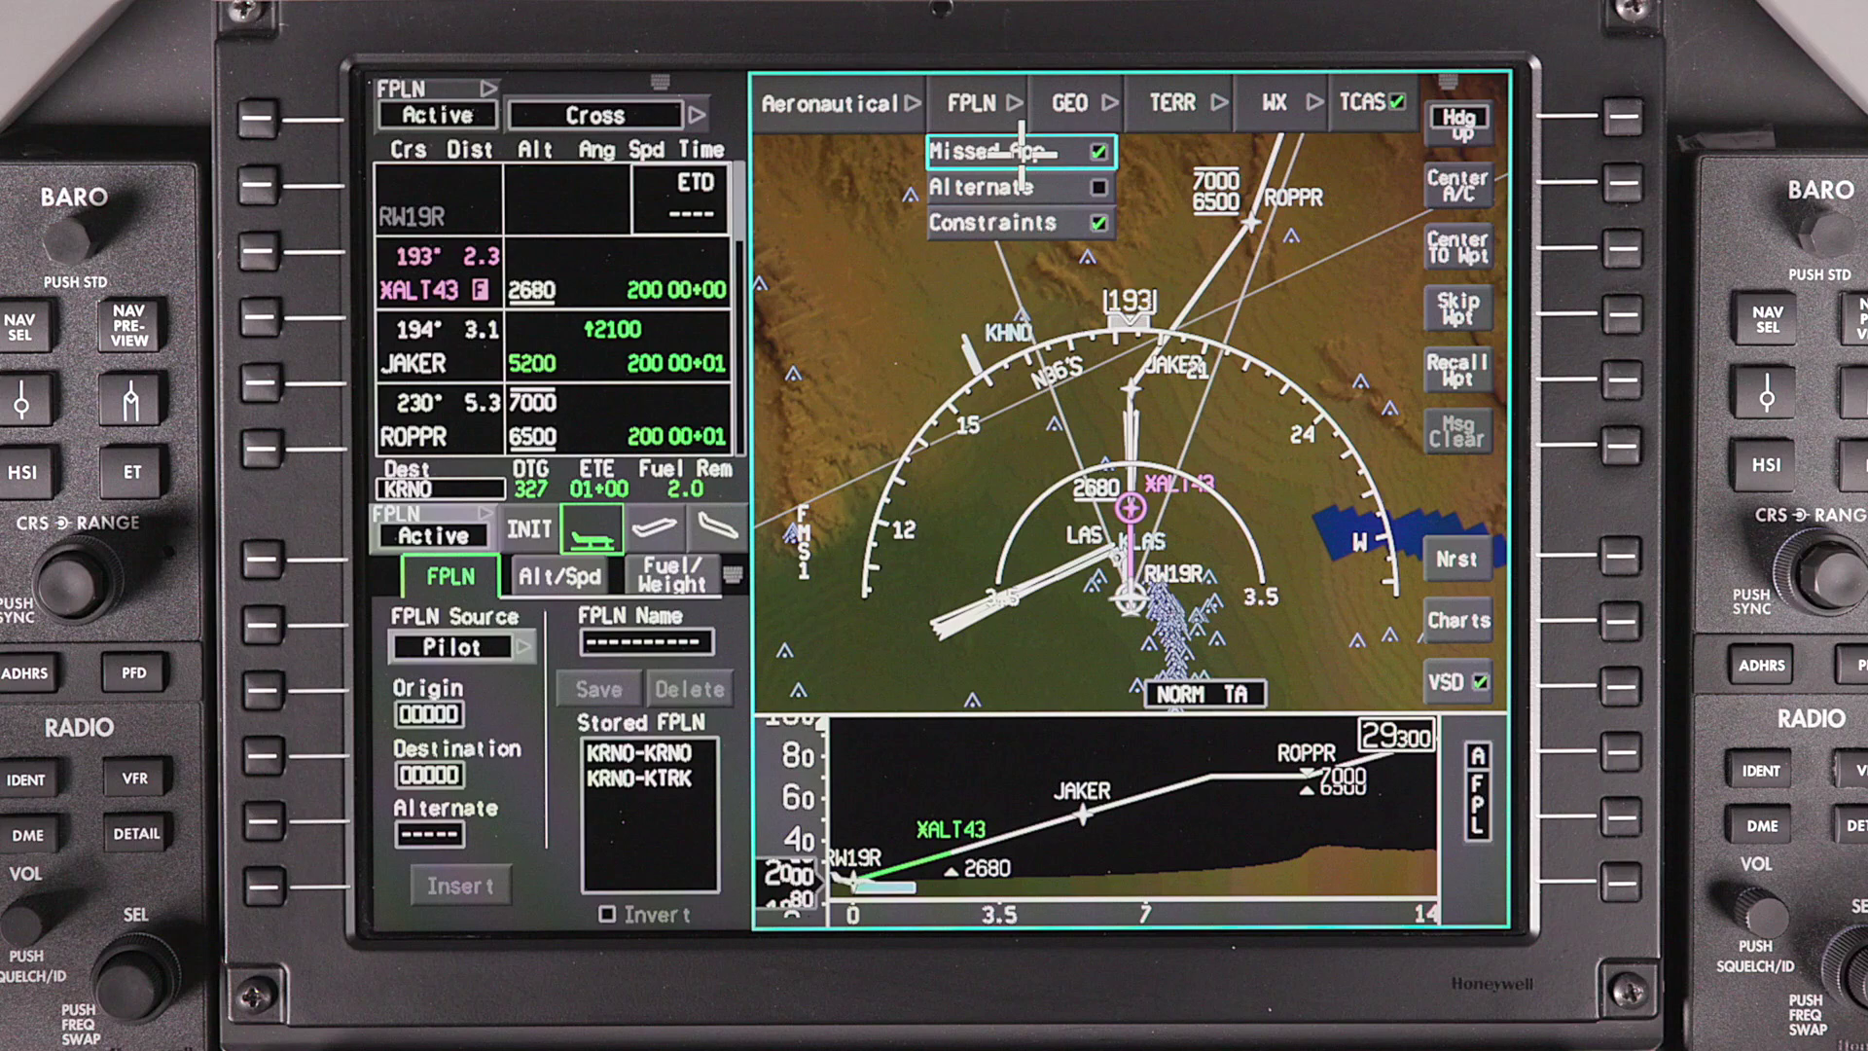
left_click(974, 102)
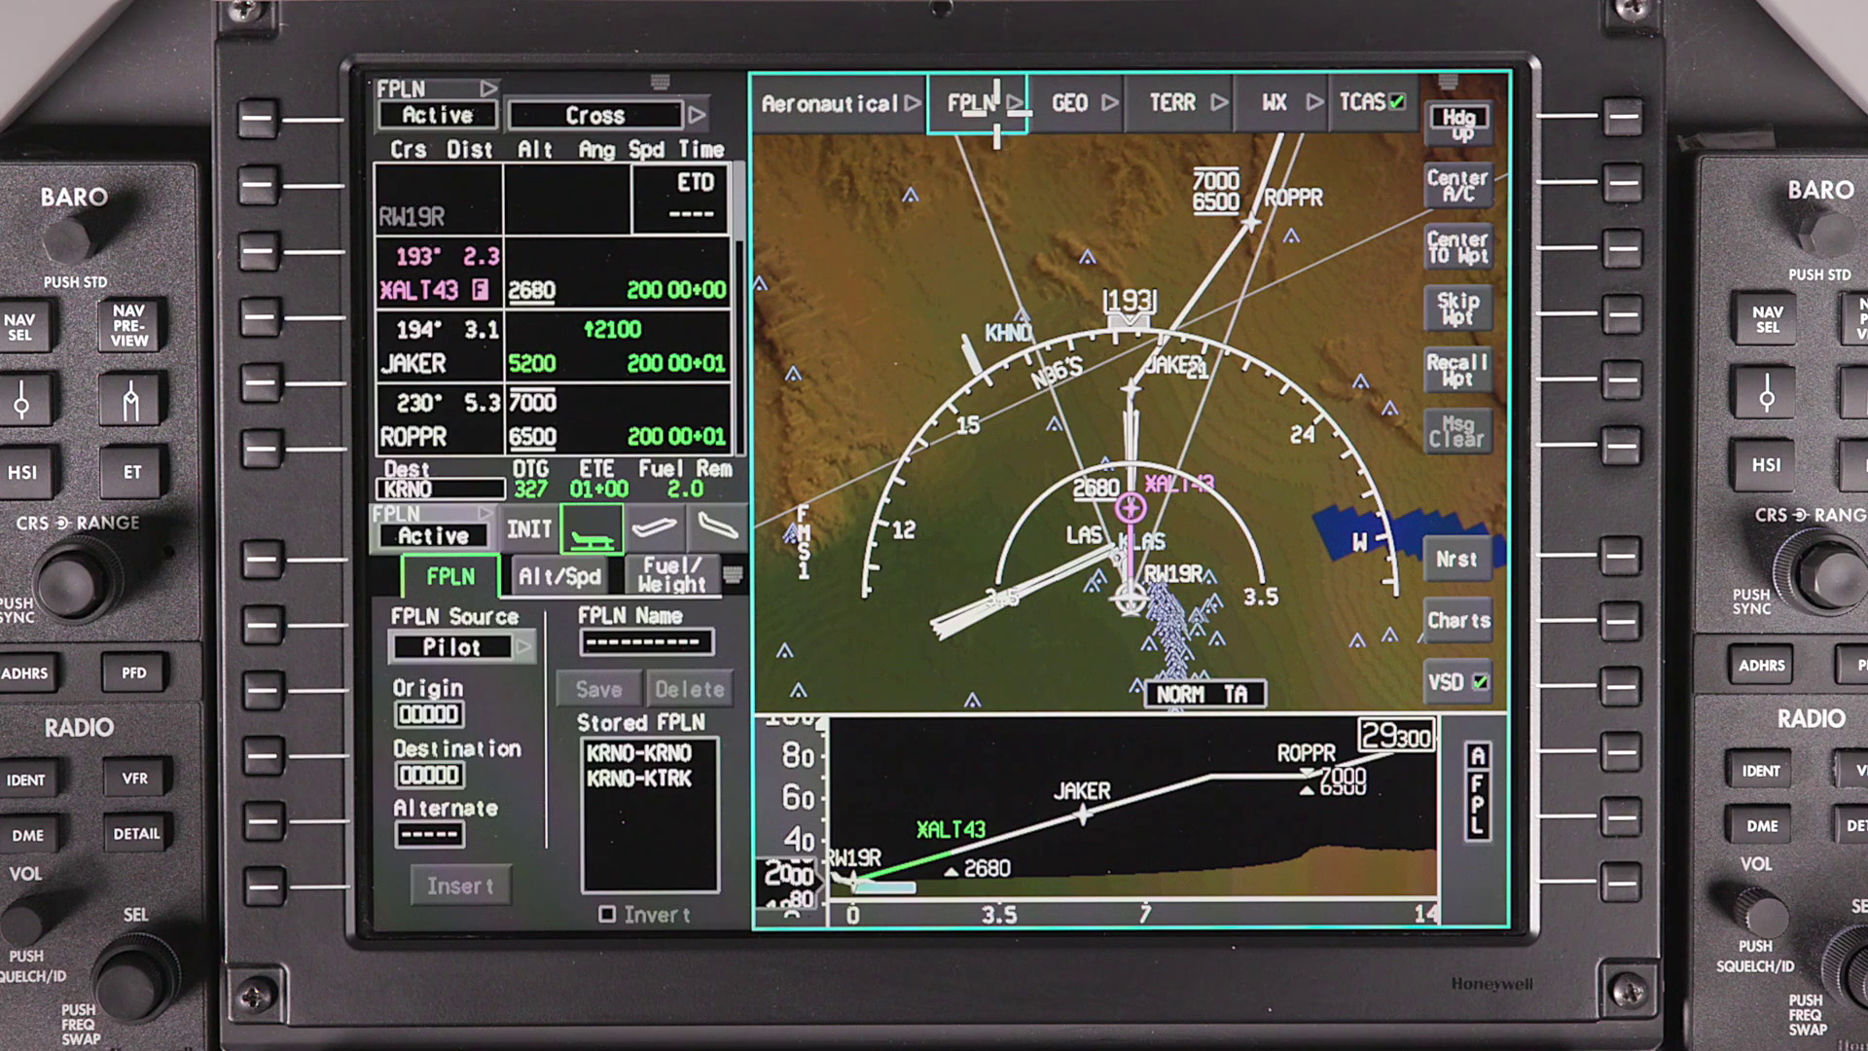
left_click(1076, 99)
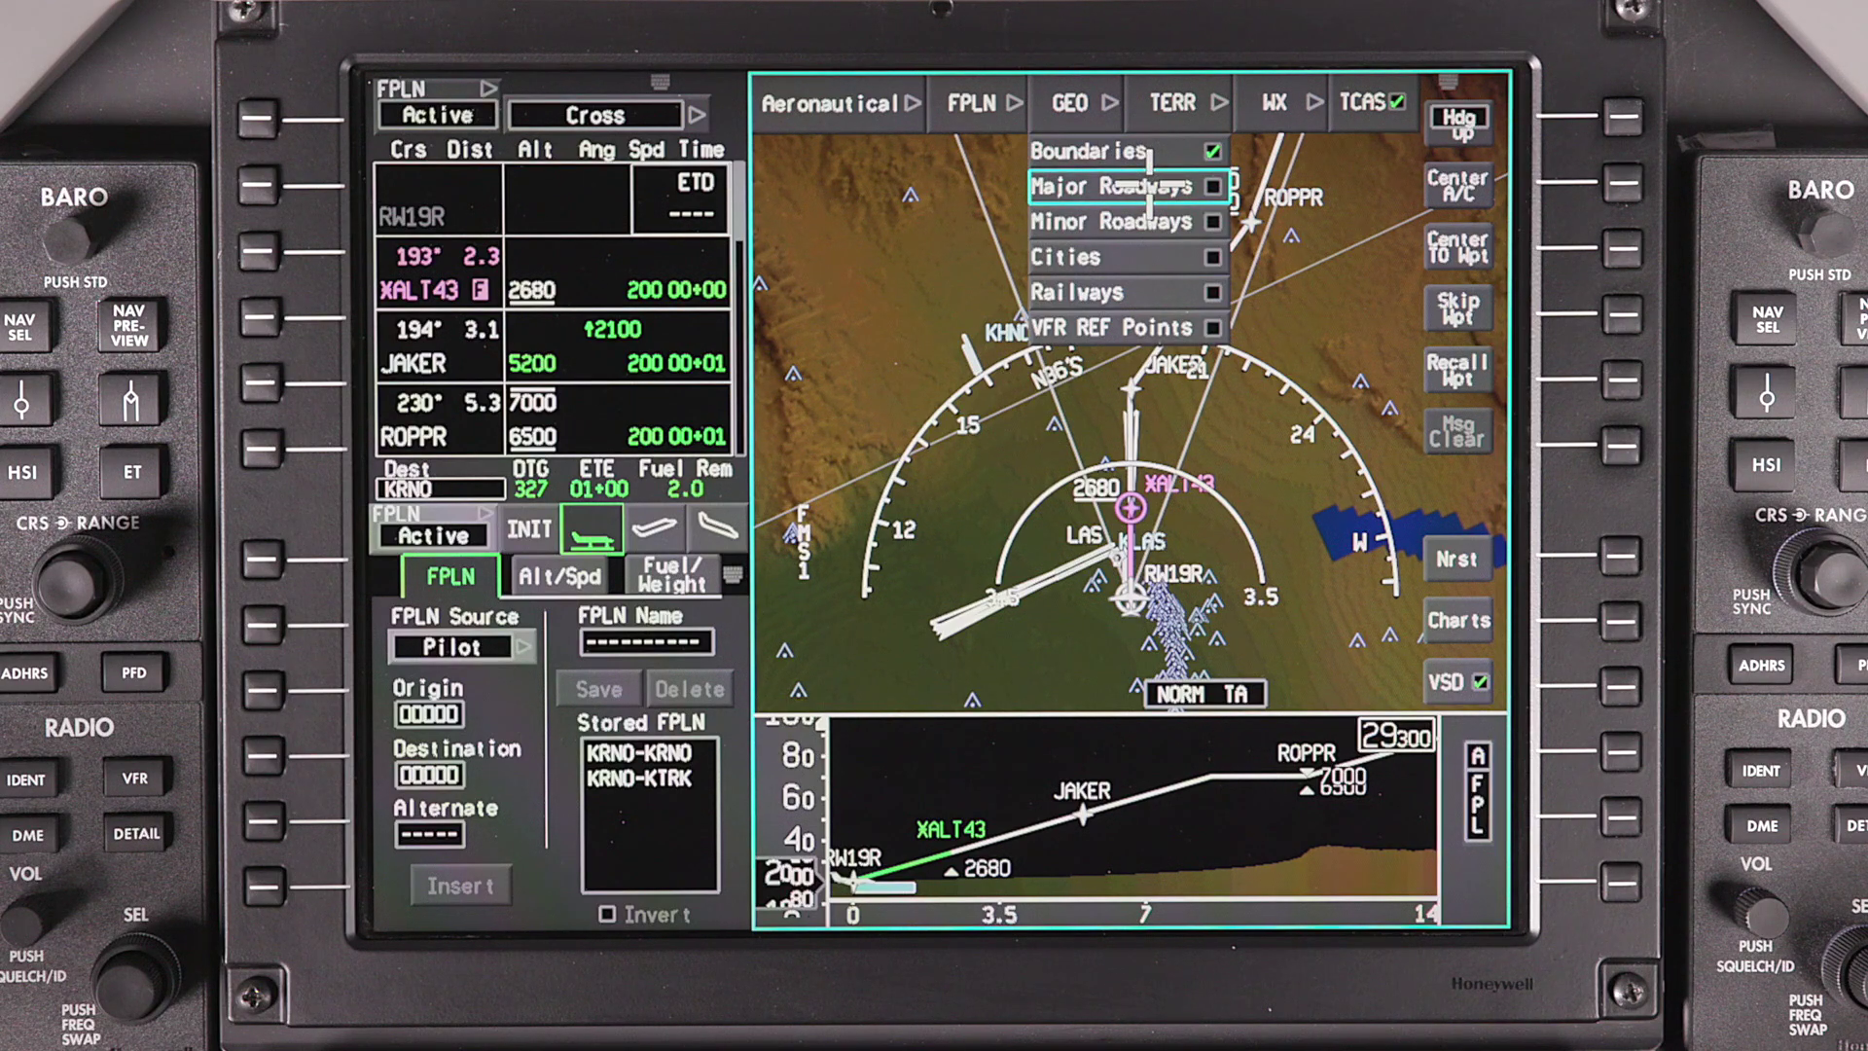
left_click(1151, 183)
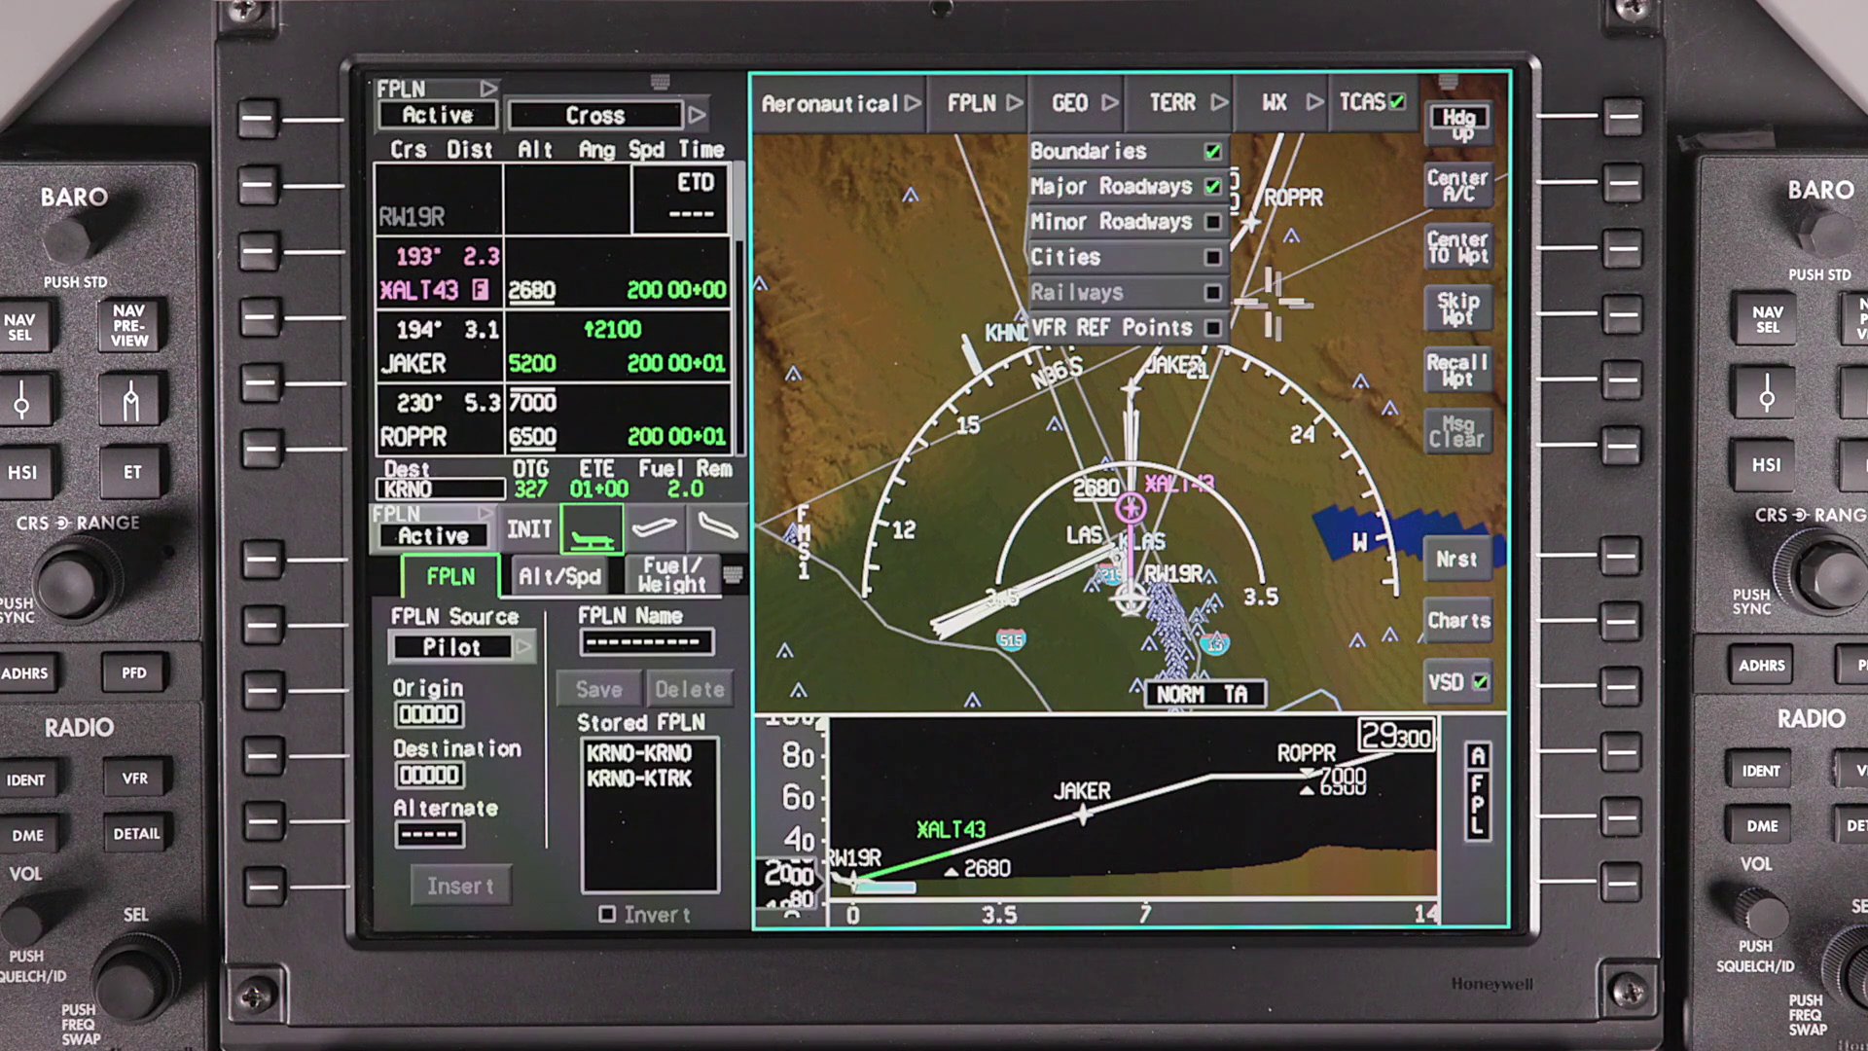
Step: Zoom the map out so the vertical profile spans about 300 nm
scroll(1324, 306, "down", 3)
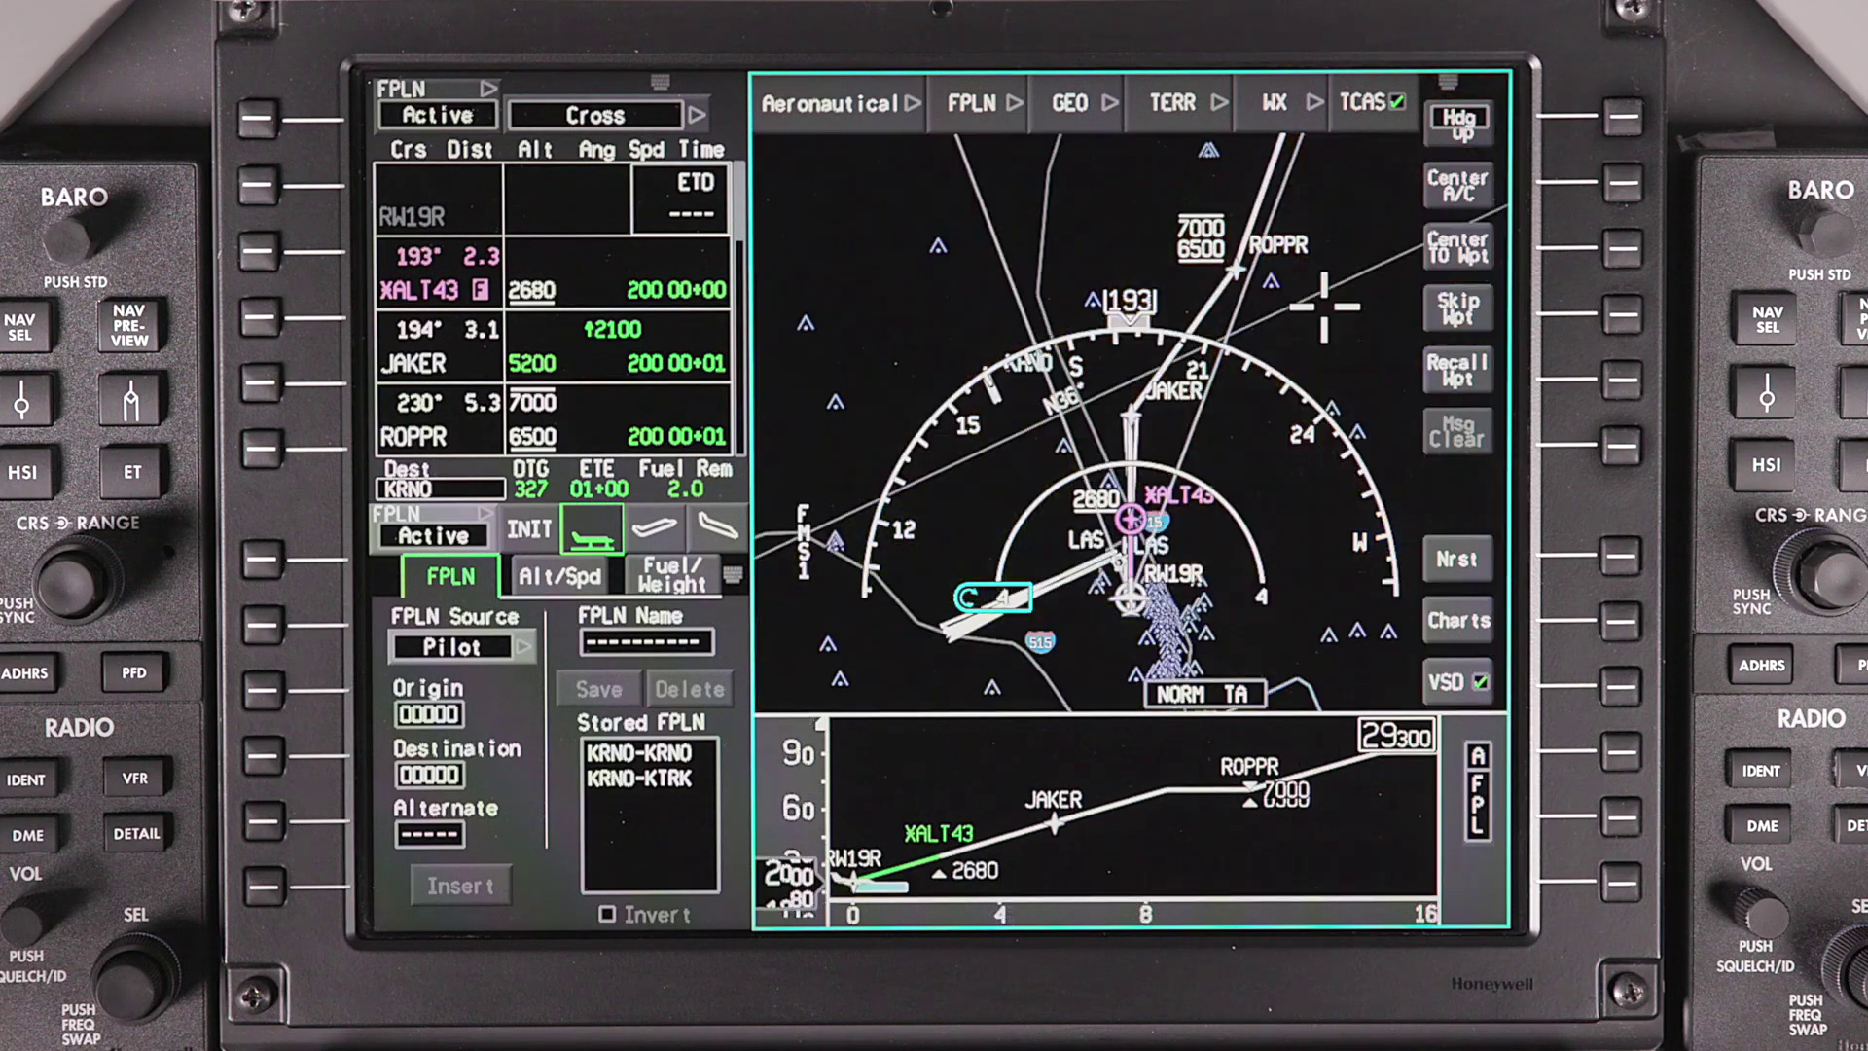
scroll(1323, 307, "down", 4)
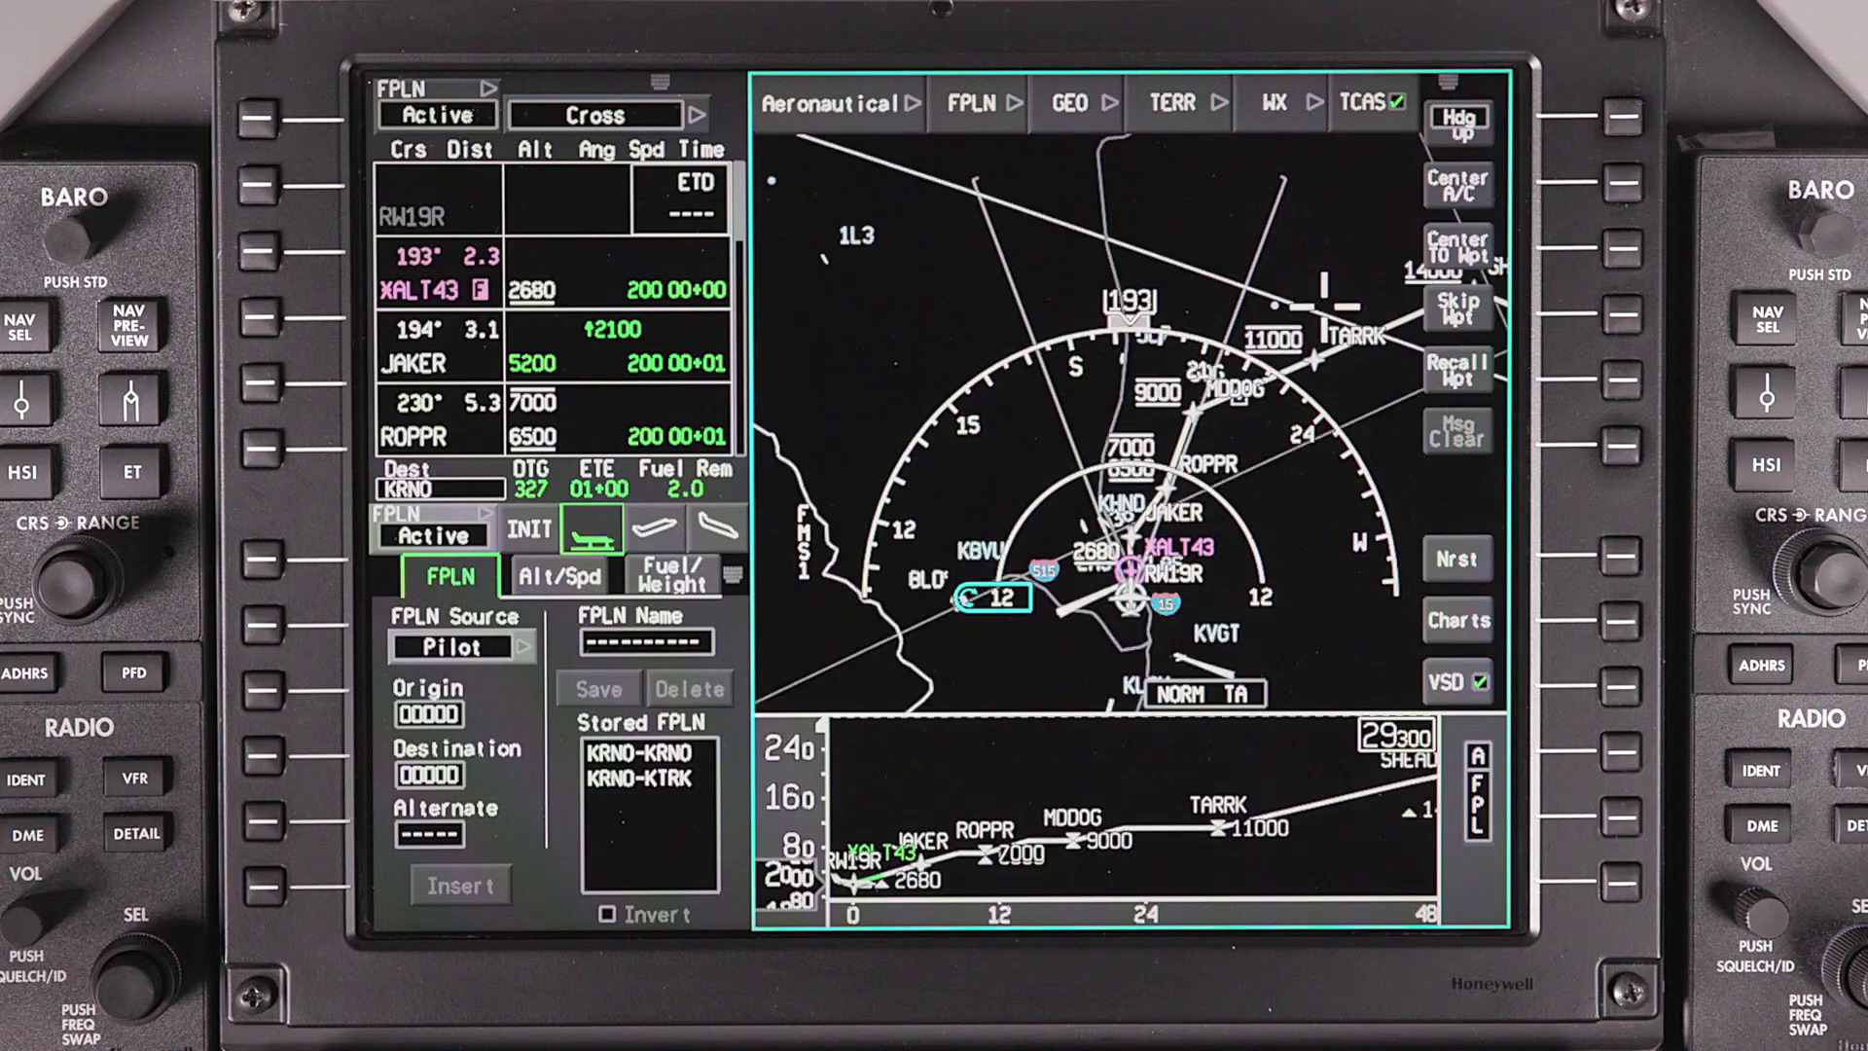
scroll(1323, 307, "down", 2)
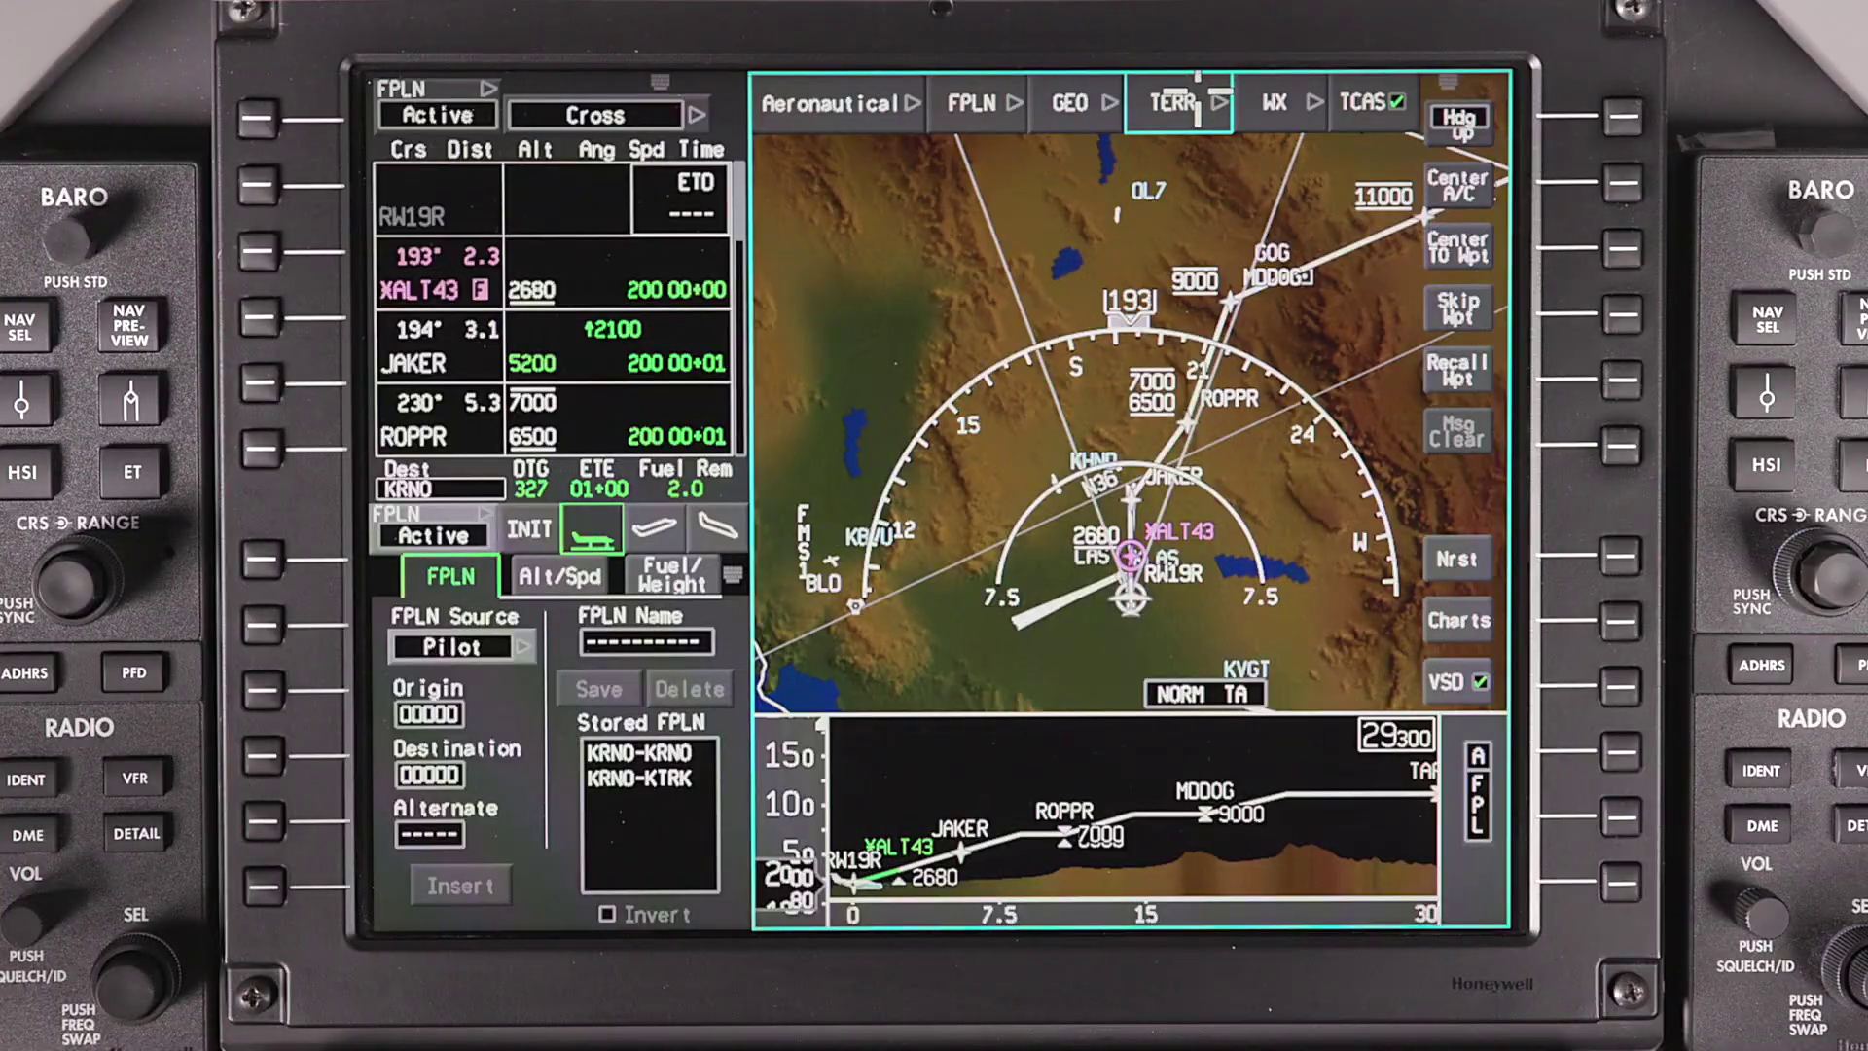
Step: Adjust Terrain BRT brightness in the TERR menu and switch on SA Terrain
left_click(1178, 102)
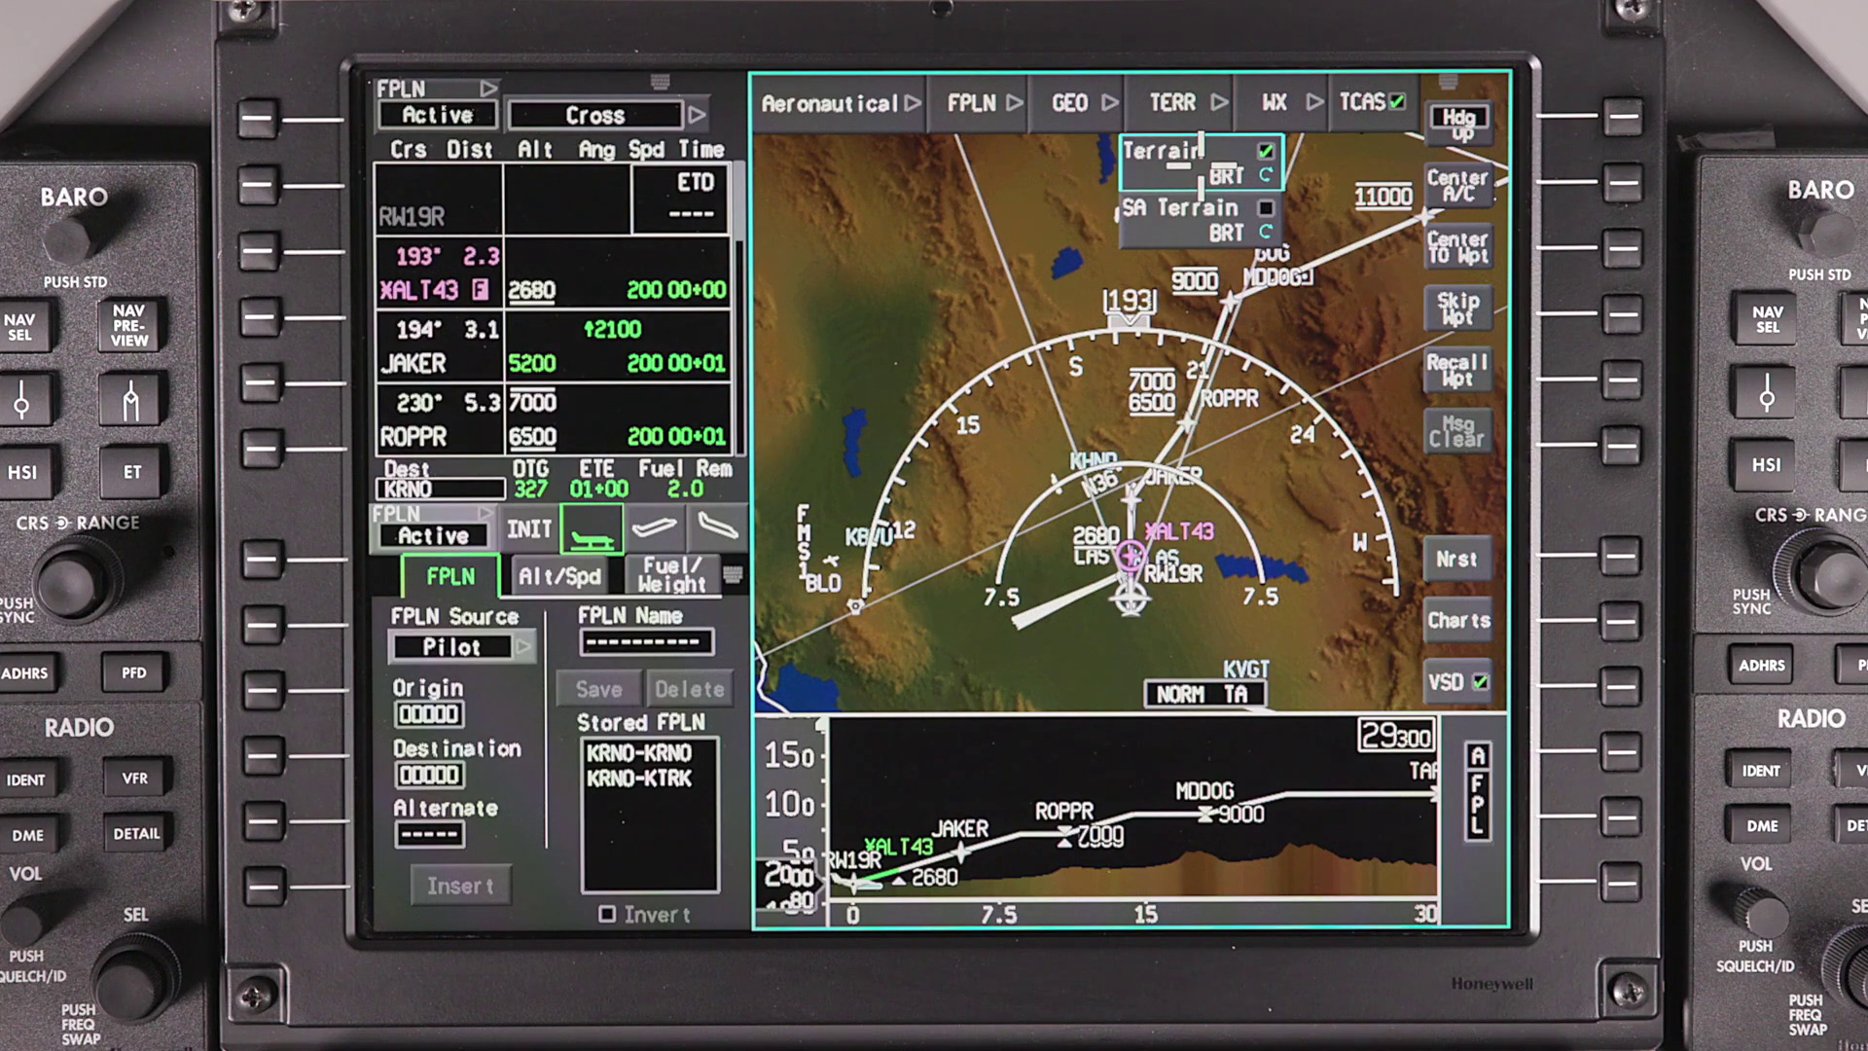
scroll(1226, 176, "up", 3)
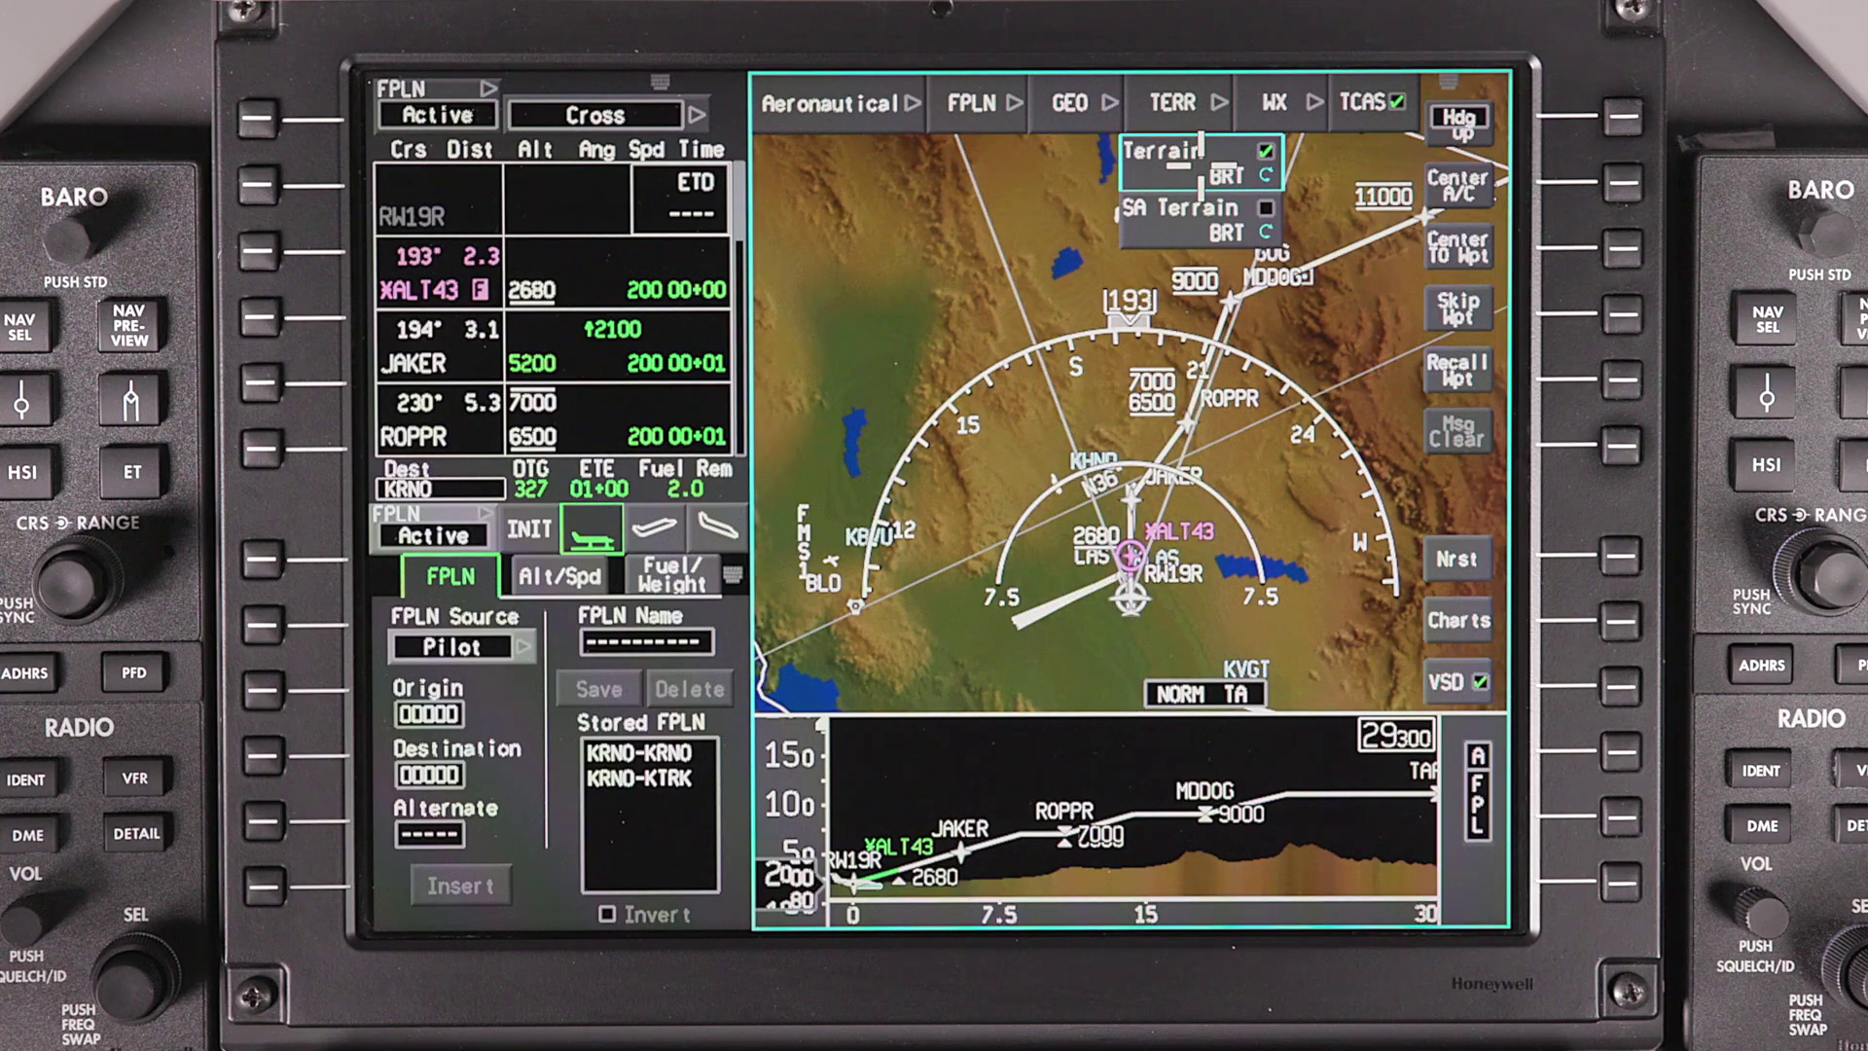
scroll(1226, 175, "down", 3)
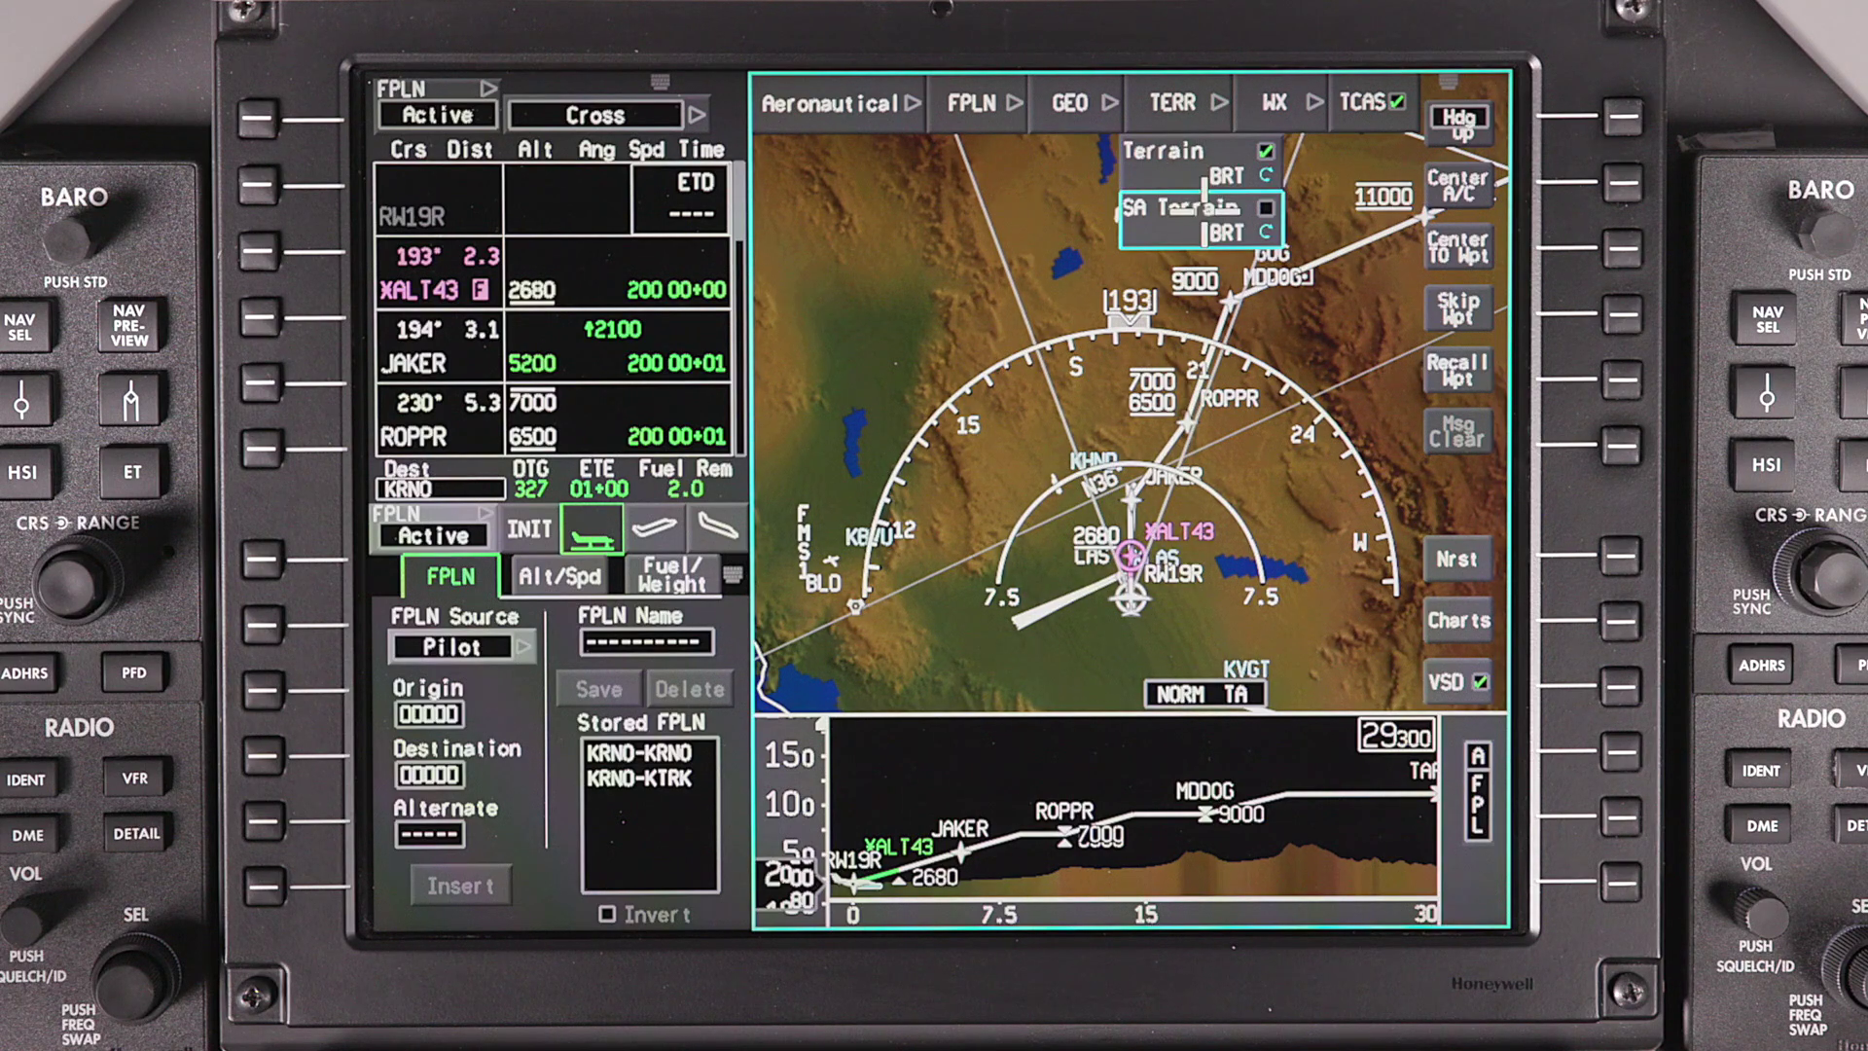
left_click(1265, 207)
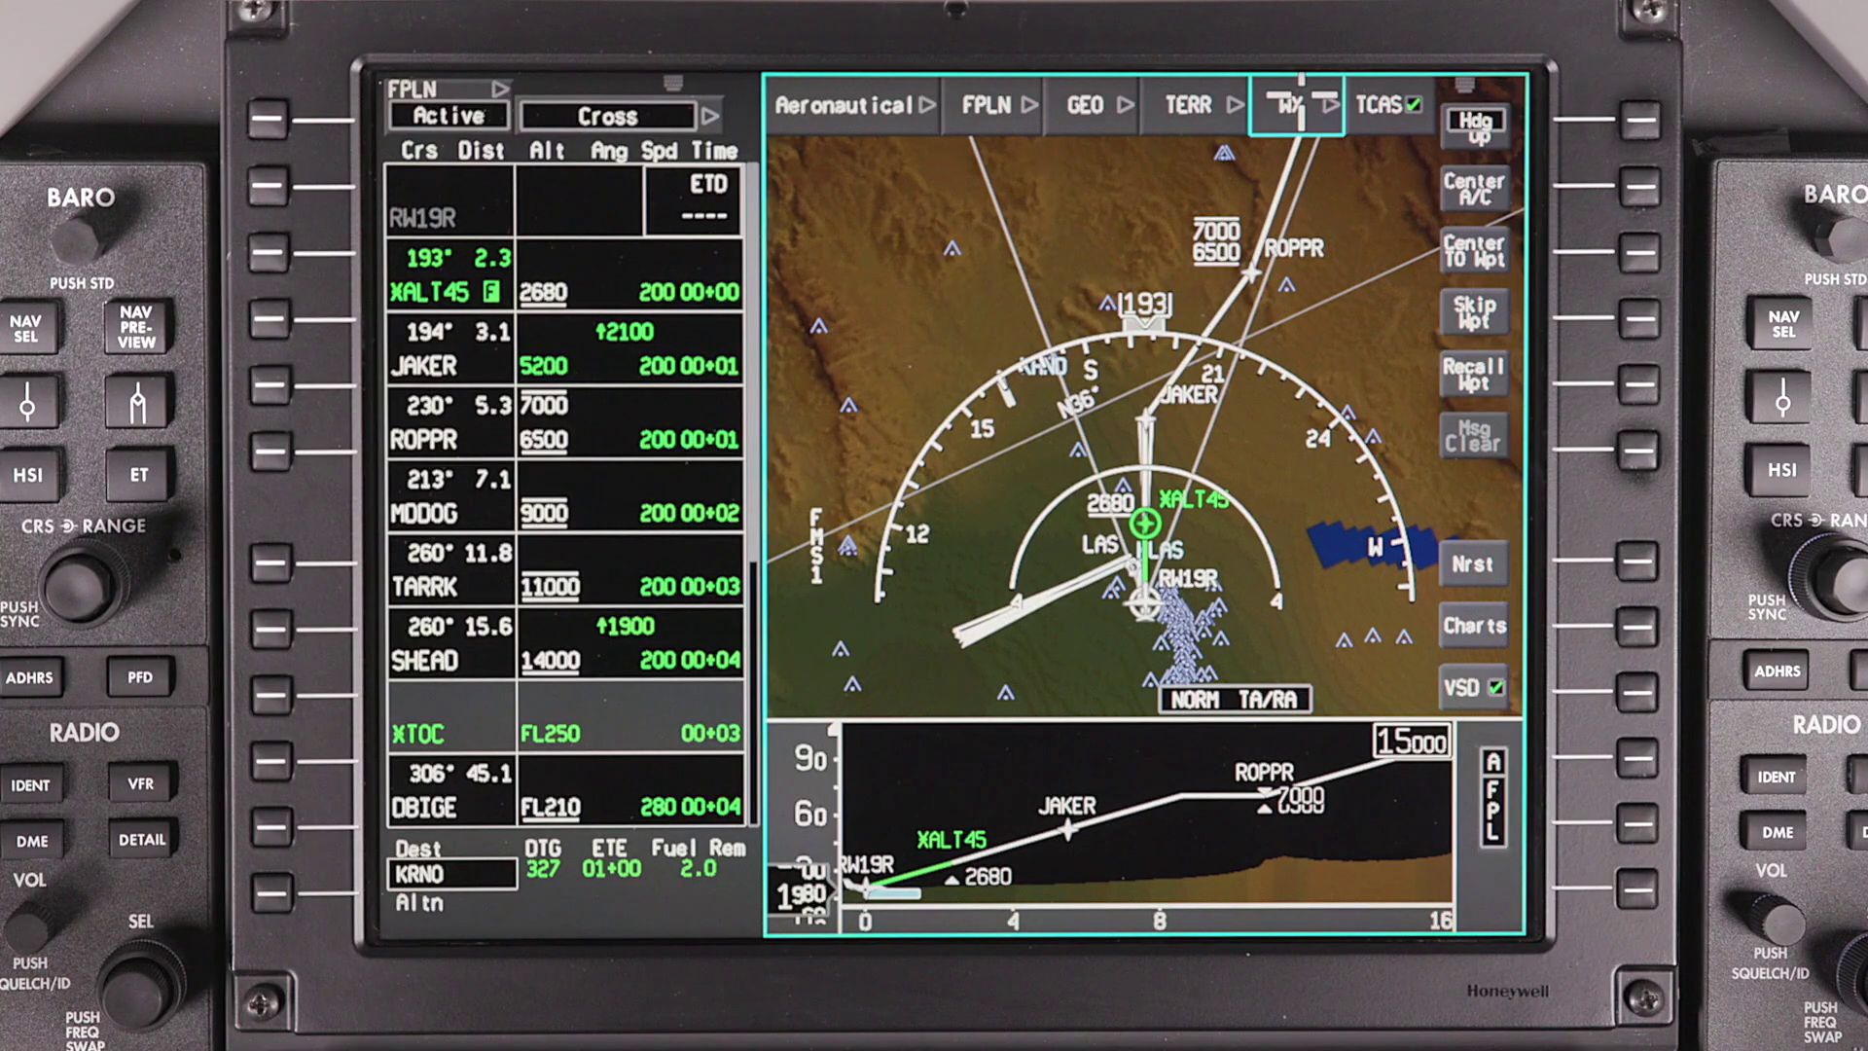
Step: Open the WX weather menu listing NEXRAD, Sat, Winds, Tops and Lghtng overlays
left_click(1301, 103)
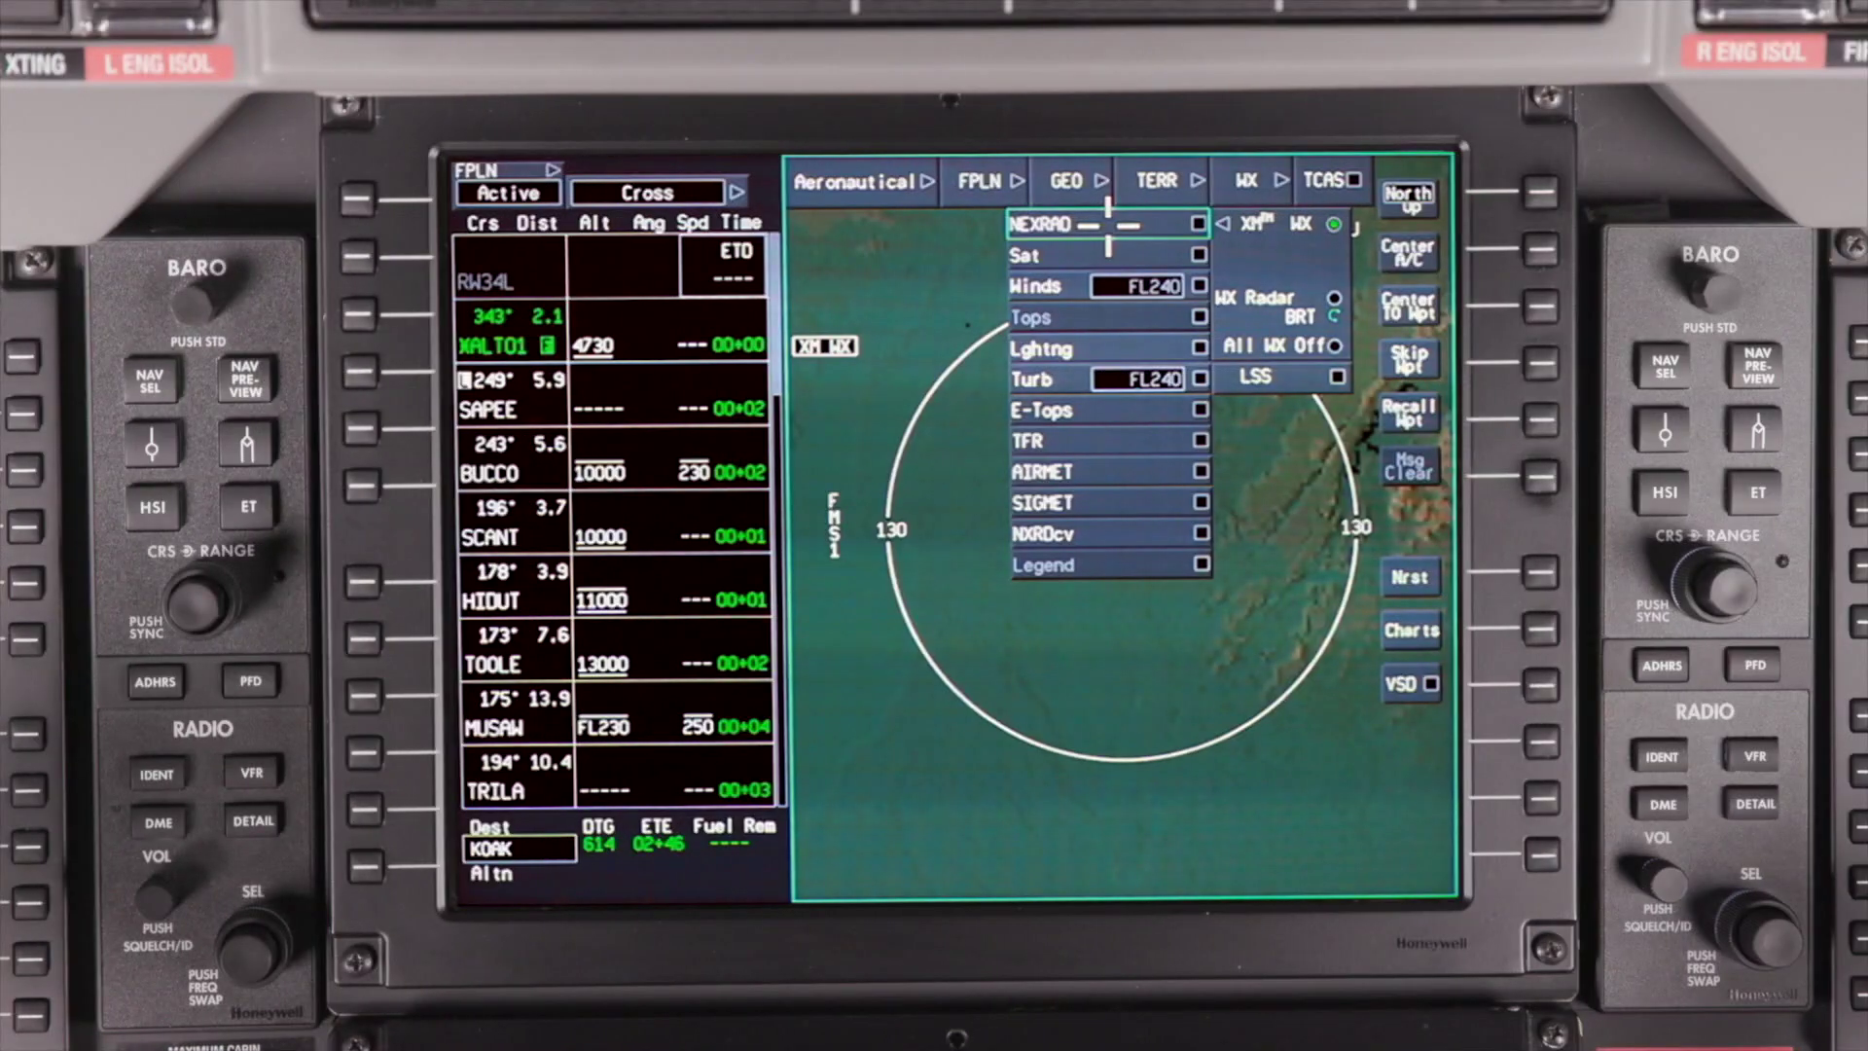
Step: Enable NEXRAD, Sat, Tops, Lghtng and TFR overlays, then select WX Radar as the weather source
left_click(1110, 224)
left_click(1116, 251)
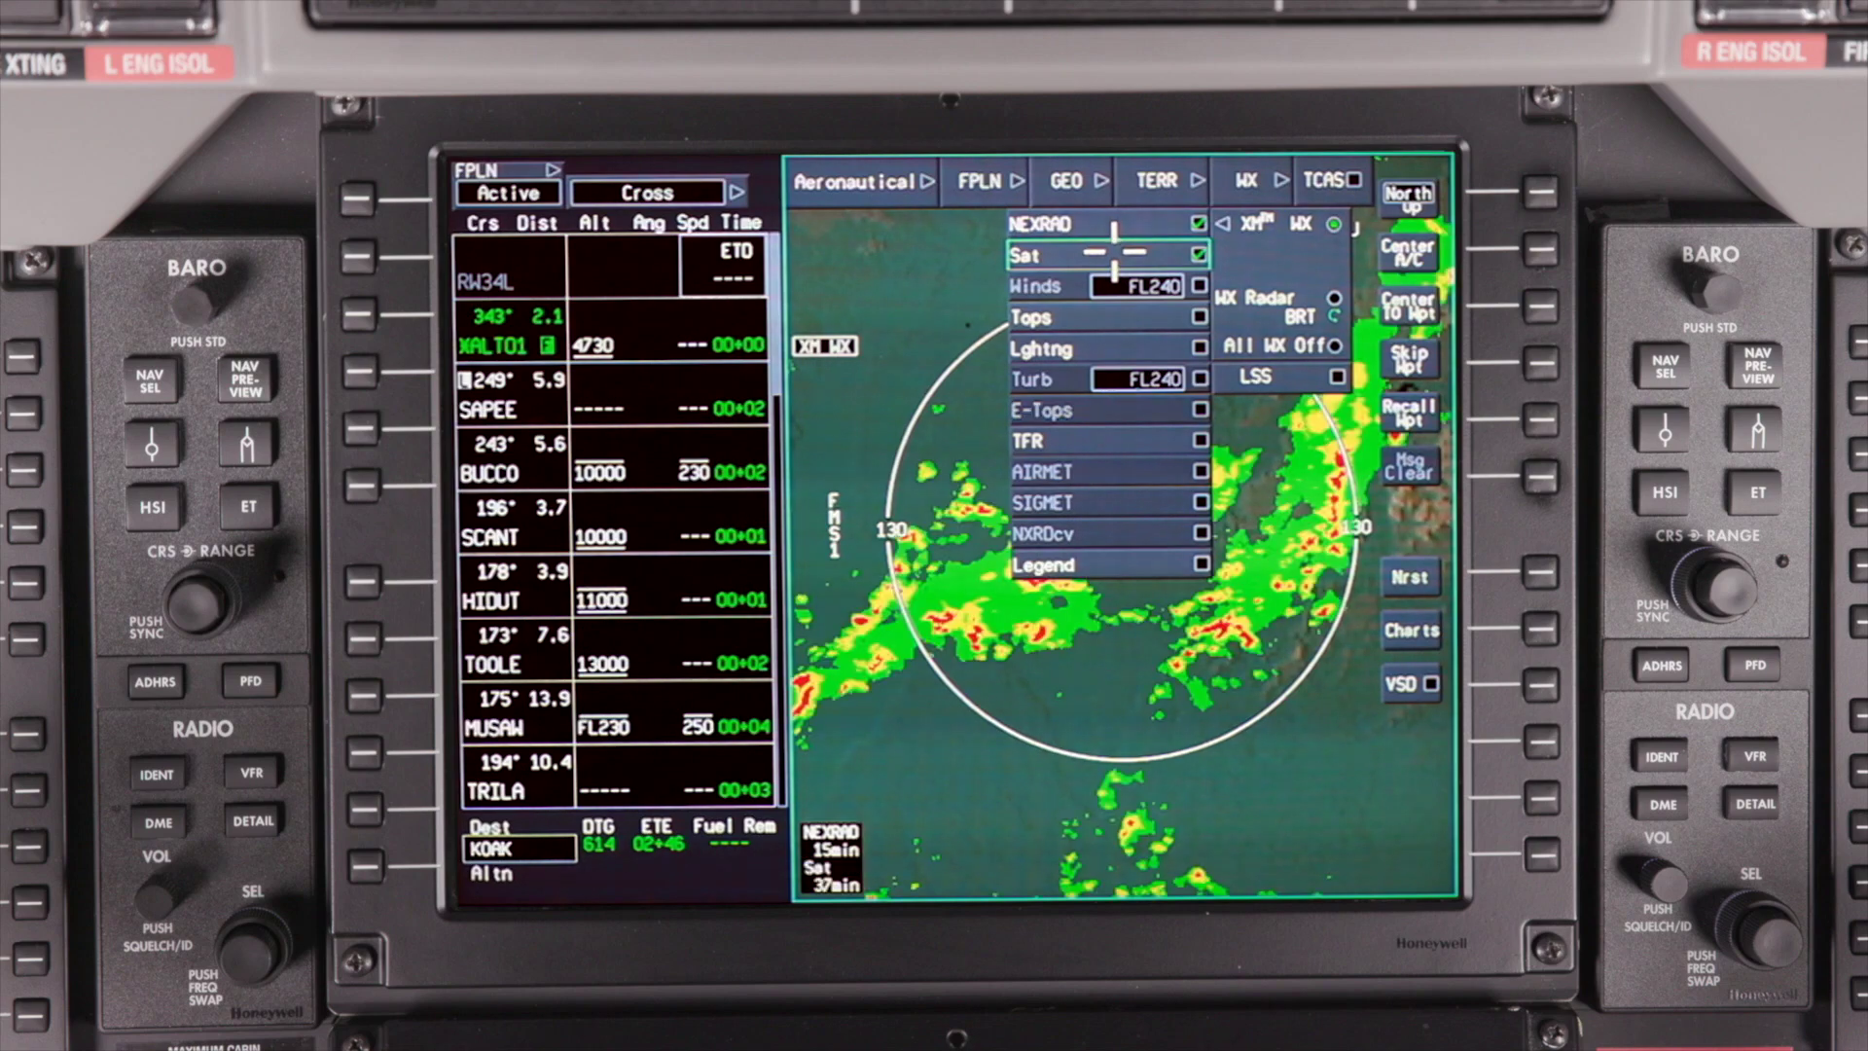
left_click(1117, 316)
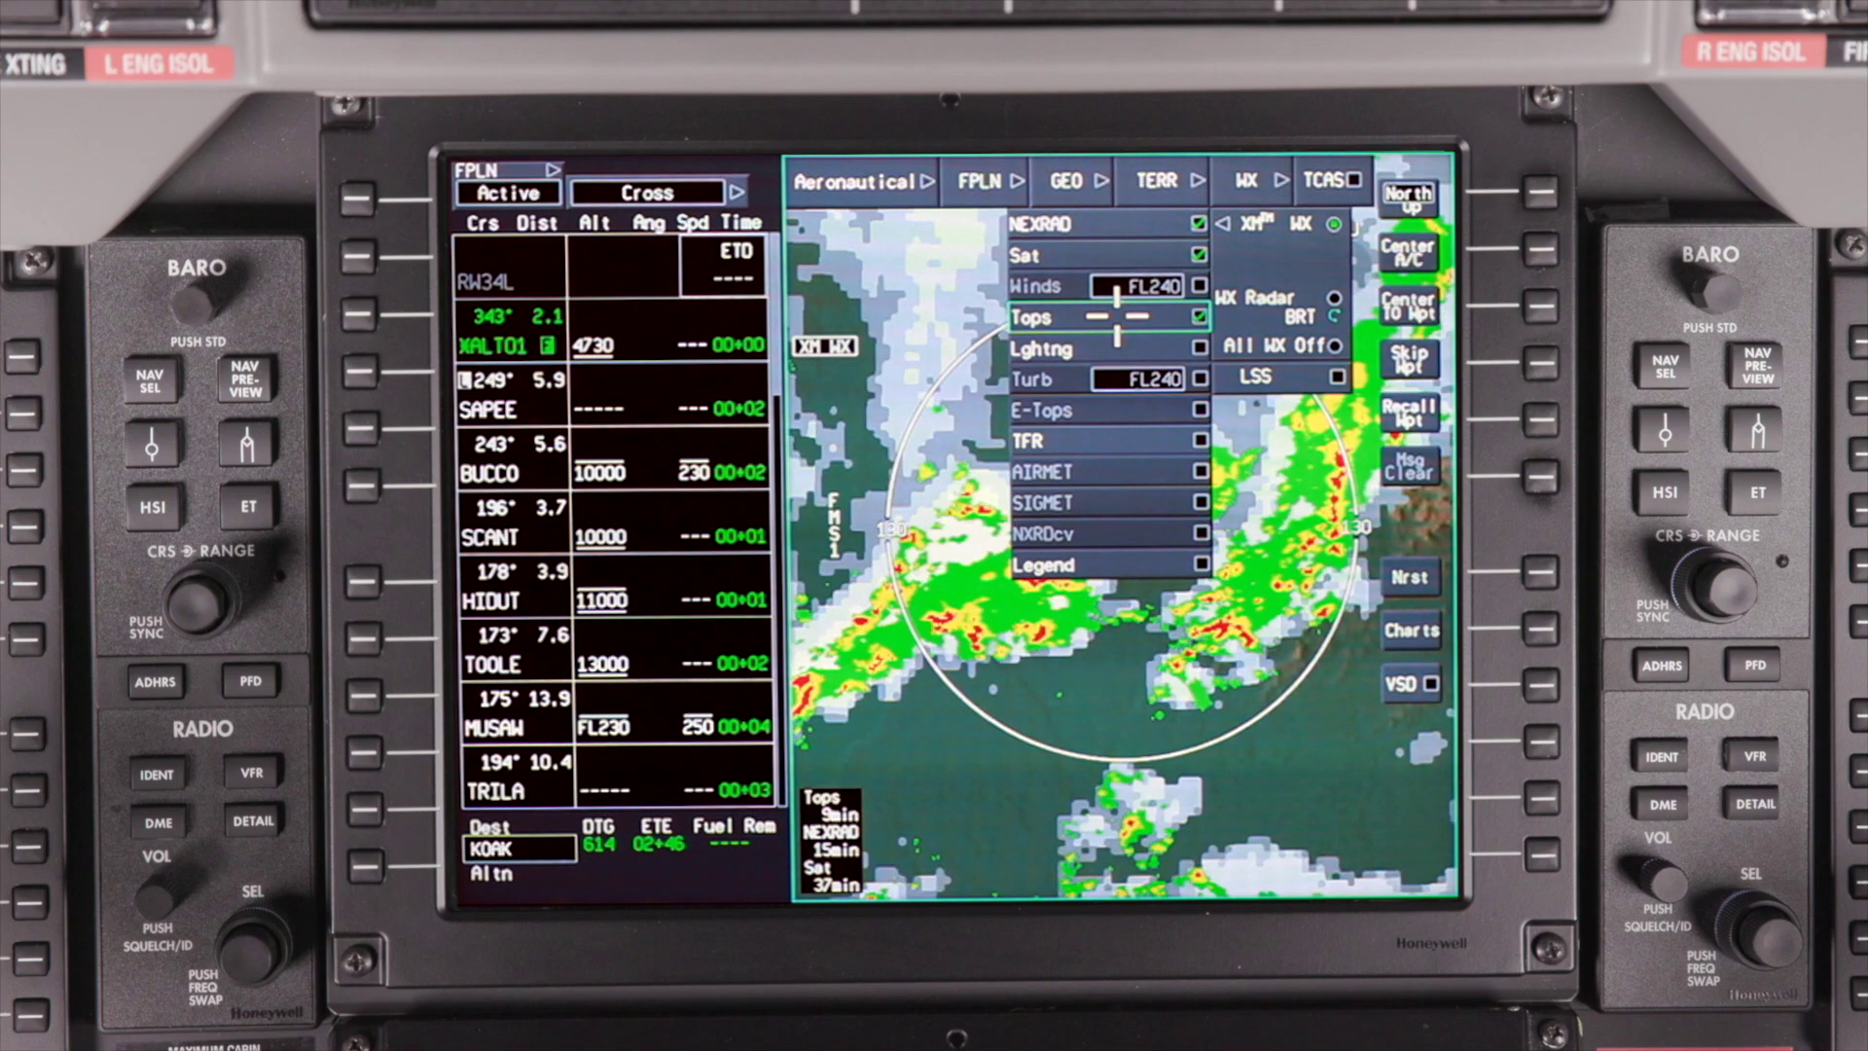
left_click(1121, 348)
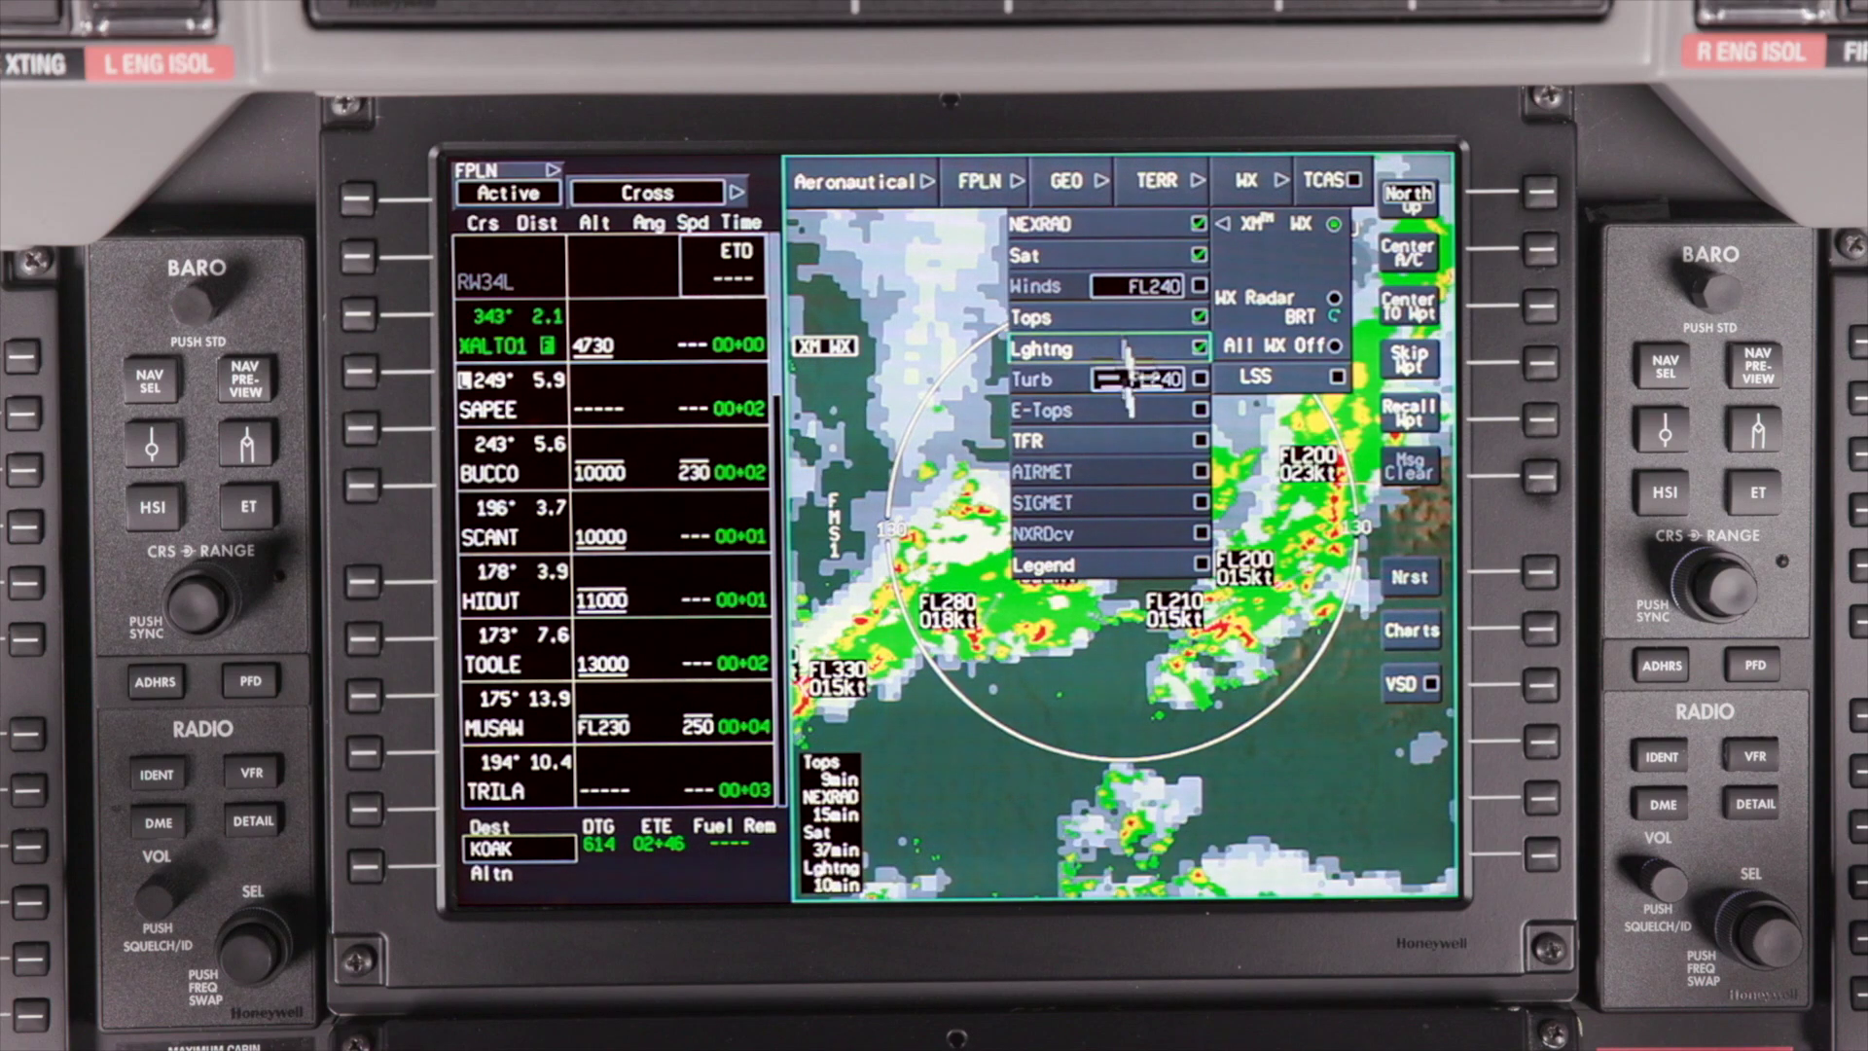
left_click(1133, 440)
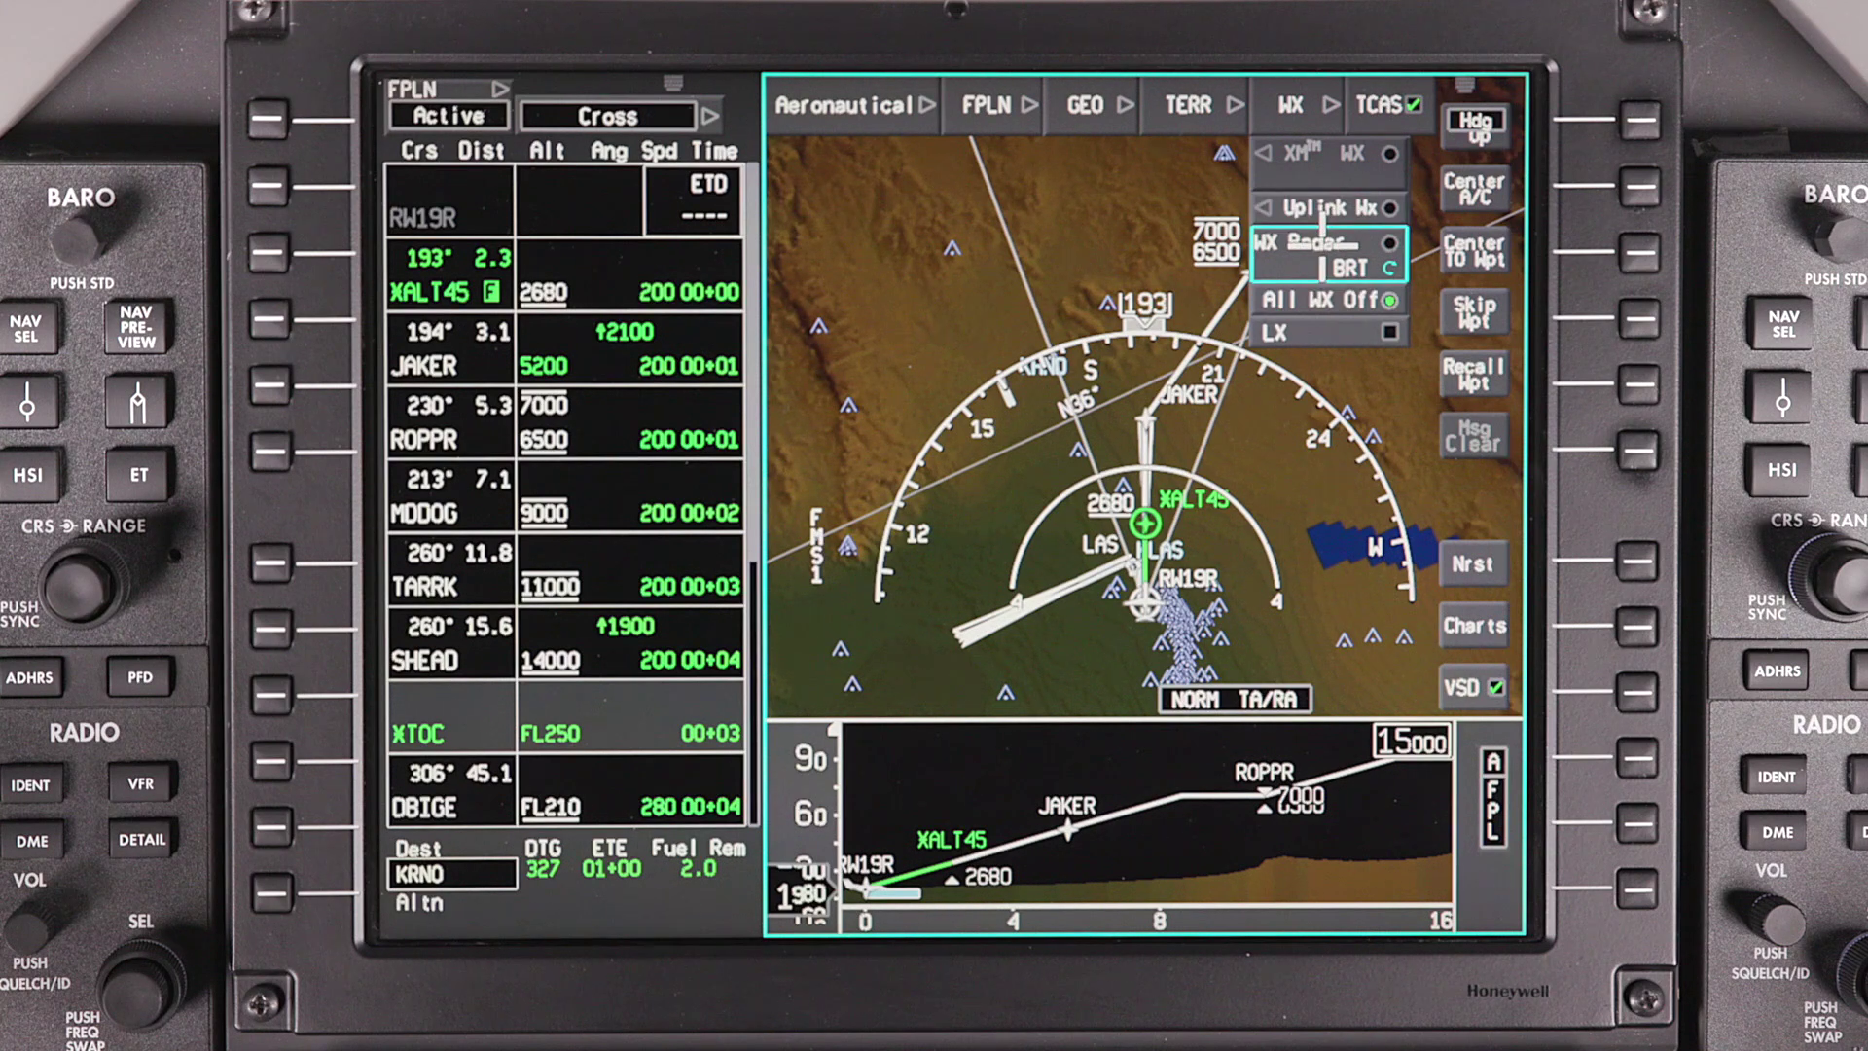
left_click(1324, 242)
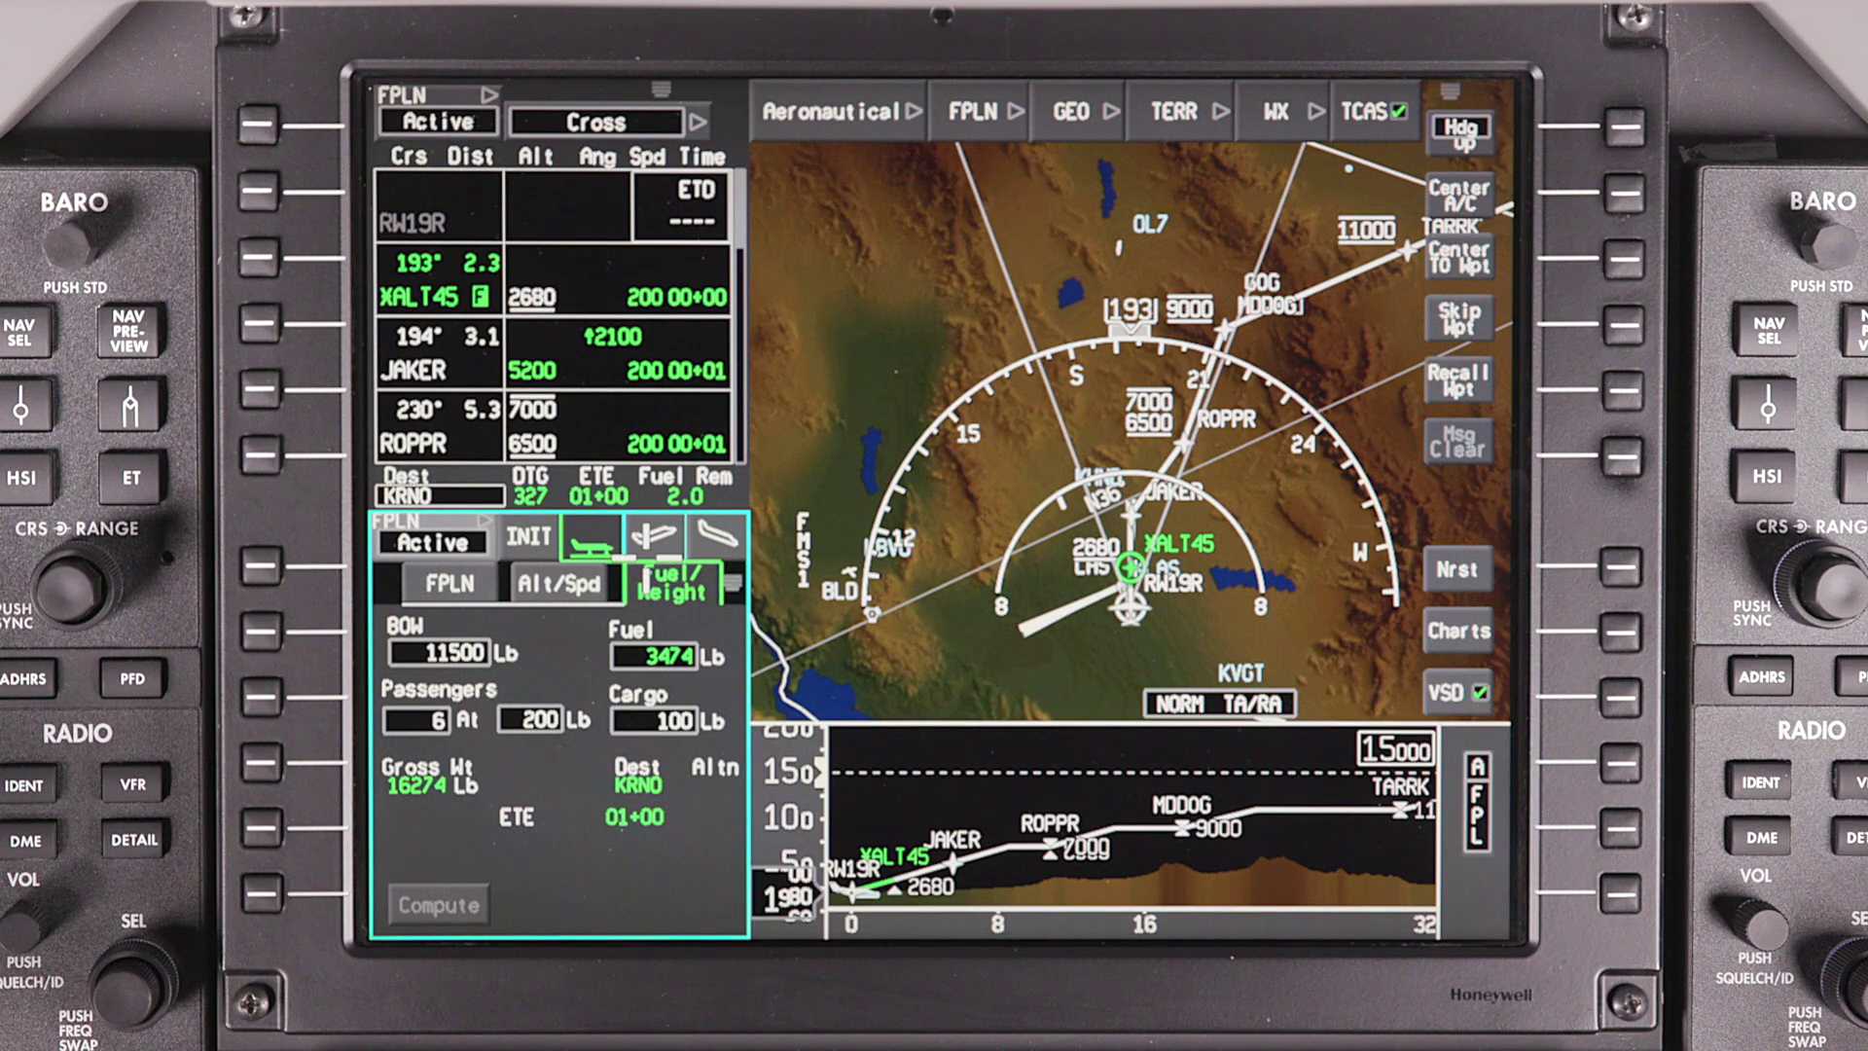
Step: Switch the lower-left window from fuel and weight to the Waypoint flight-plan list
left_click(484, 536)
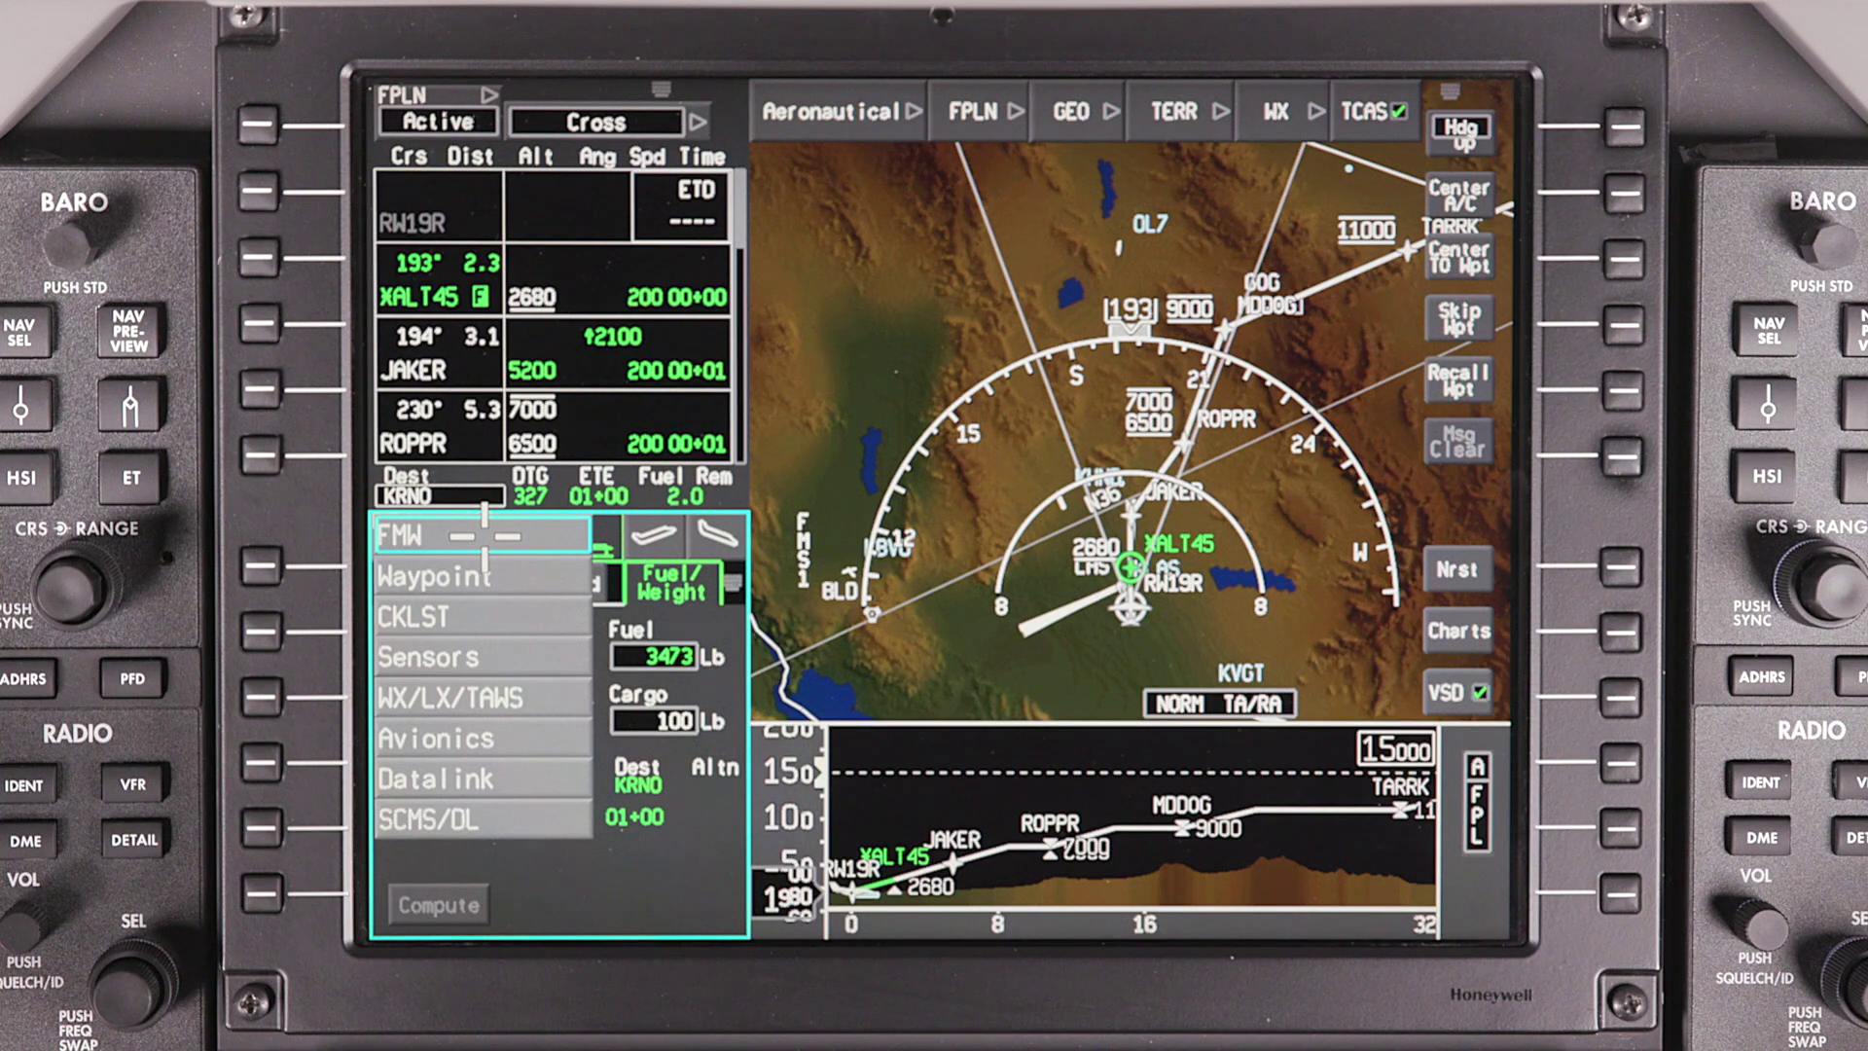
left_click(506, 576)
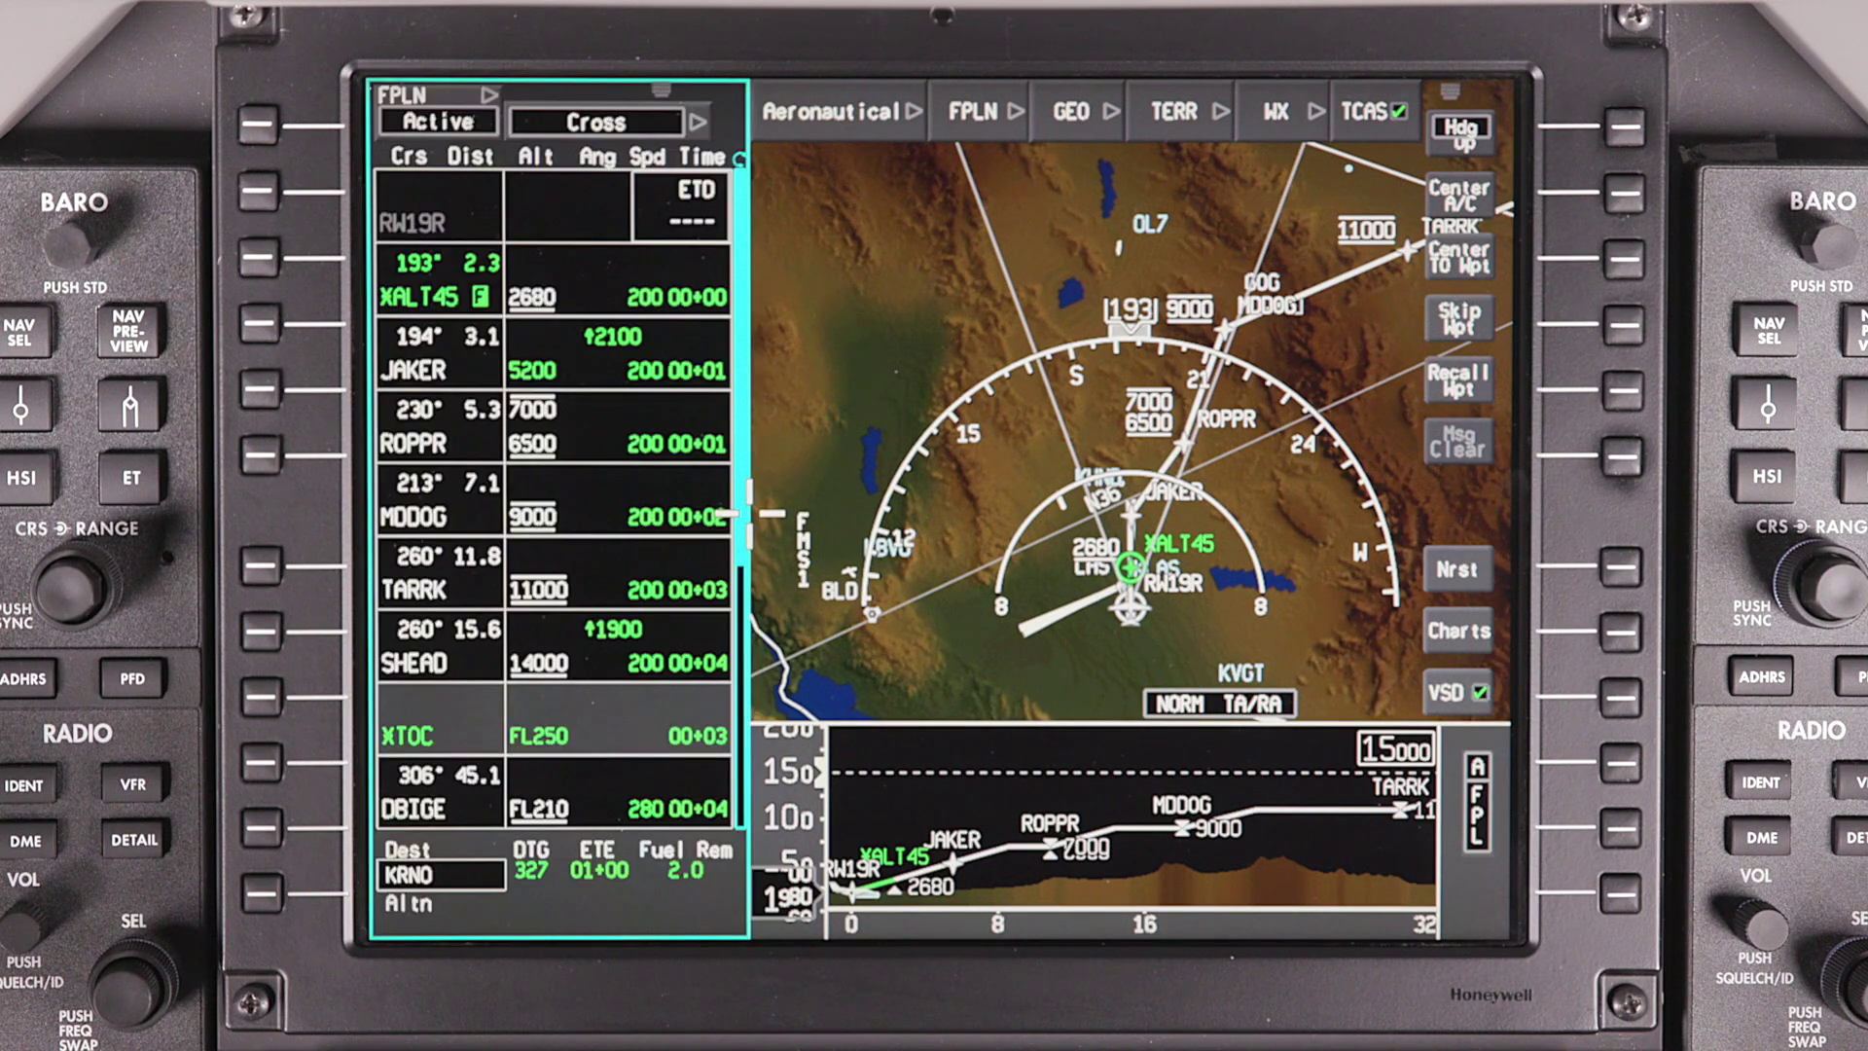